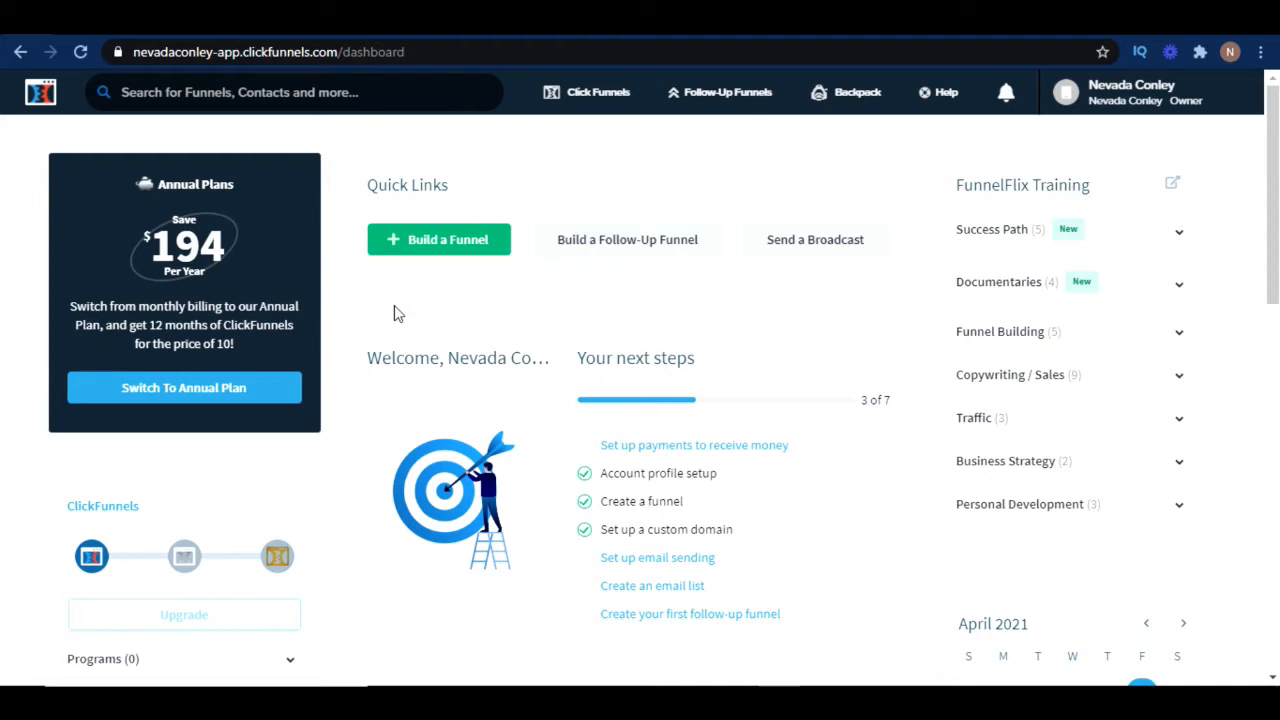
# Build a new Collect Emails funnel named "Test 3"
pyautogui.click(438, 242)
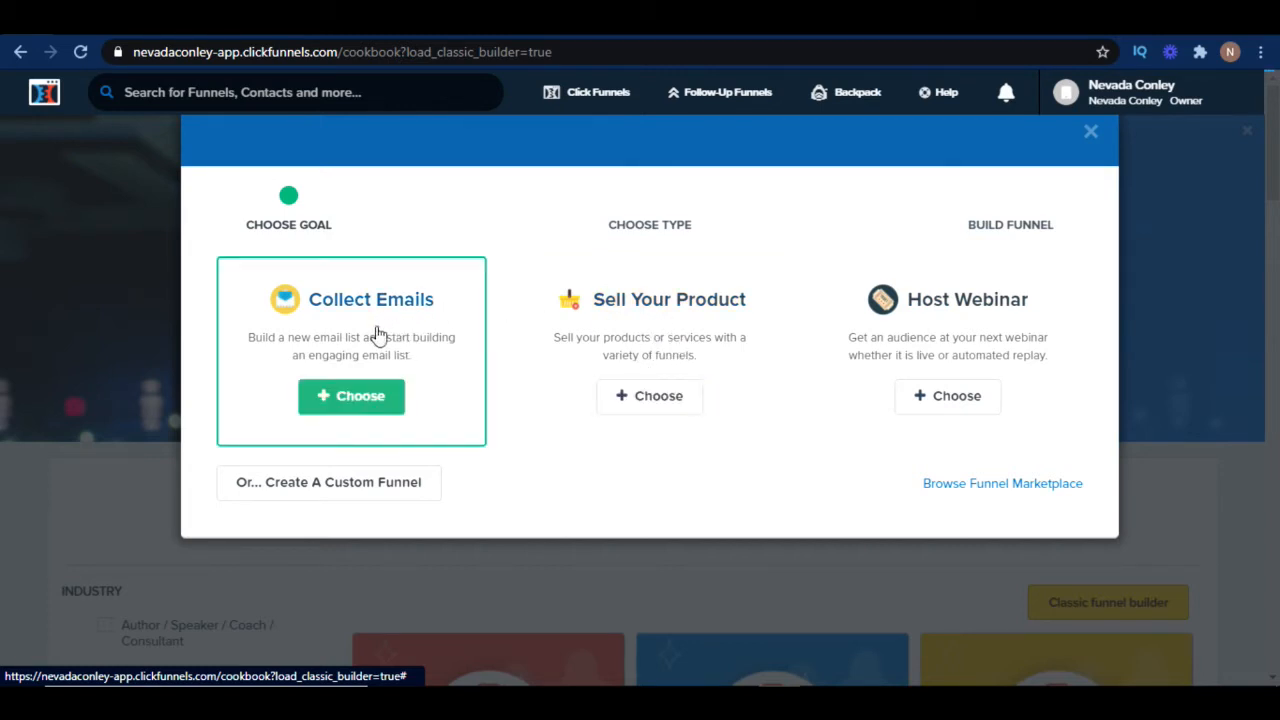
pyautogui.click(362, 398)
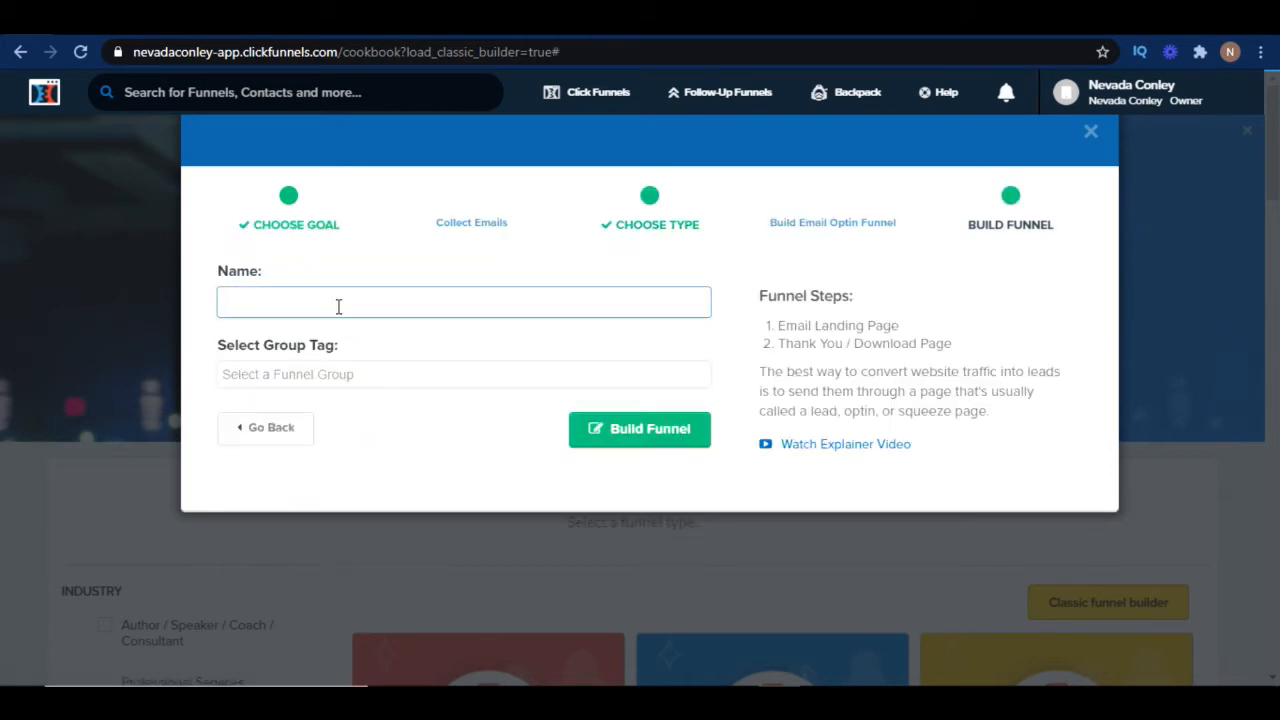
pyautogui.write('Test ')
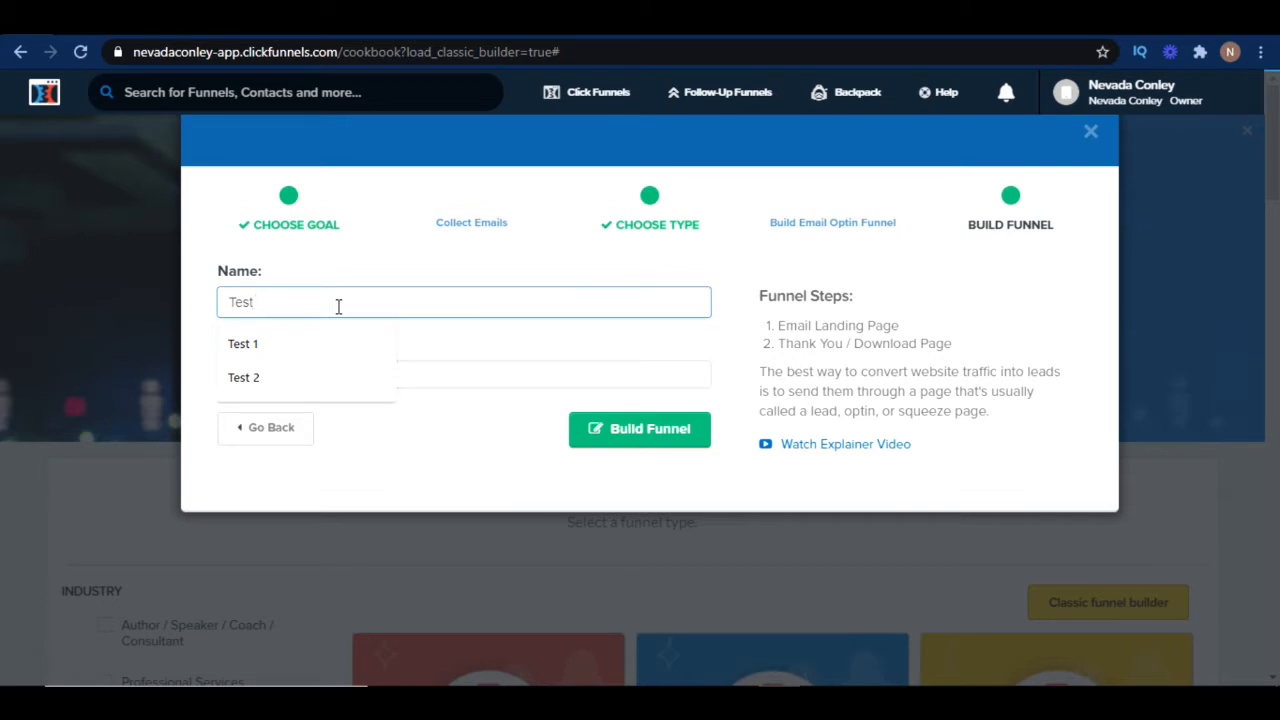
pyautogui.write('3')
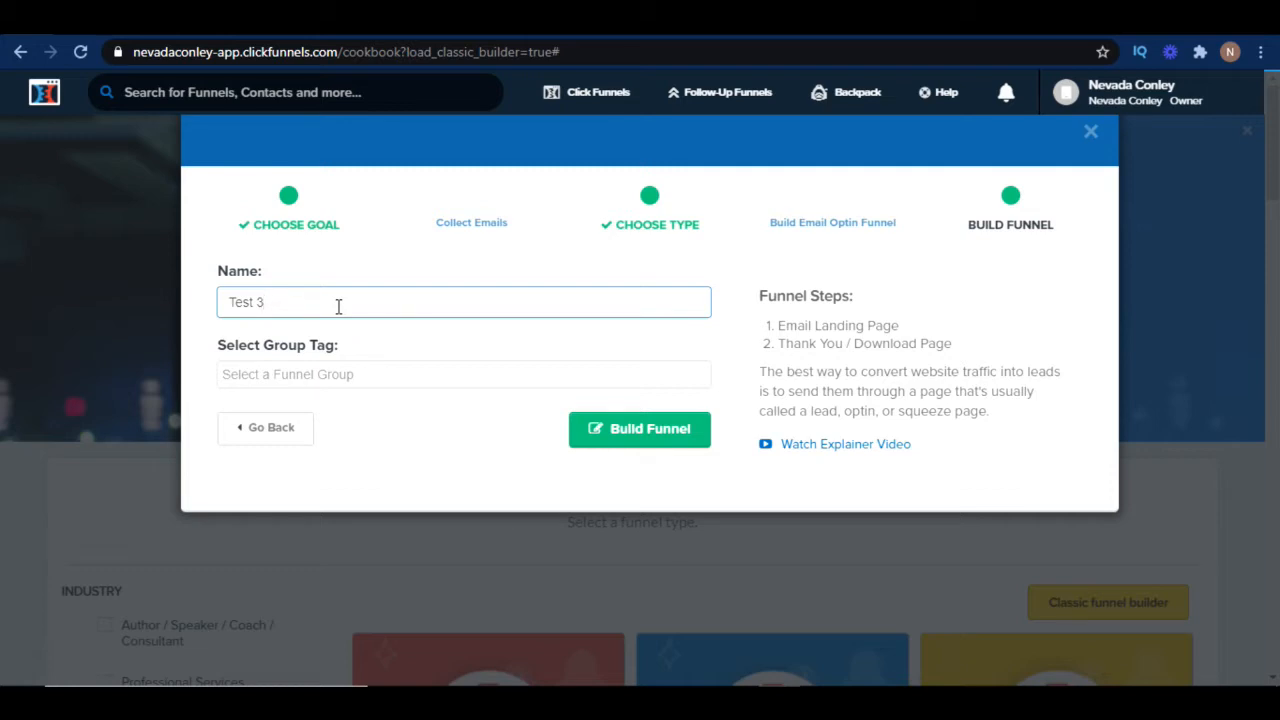
pyautogui.click(682, 431)
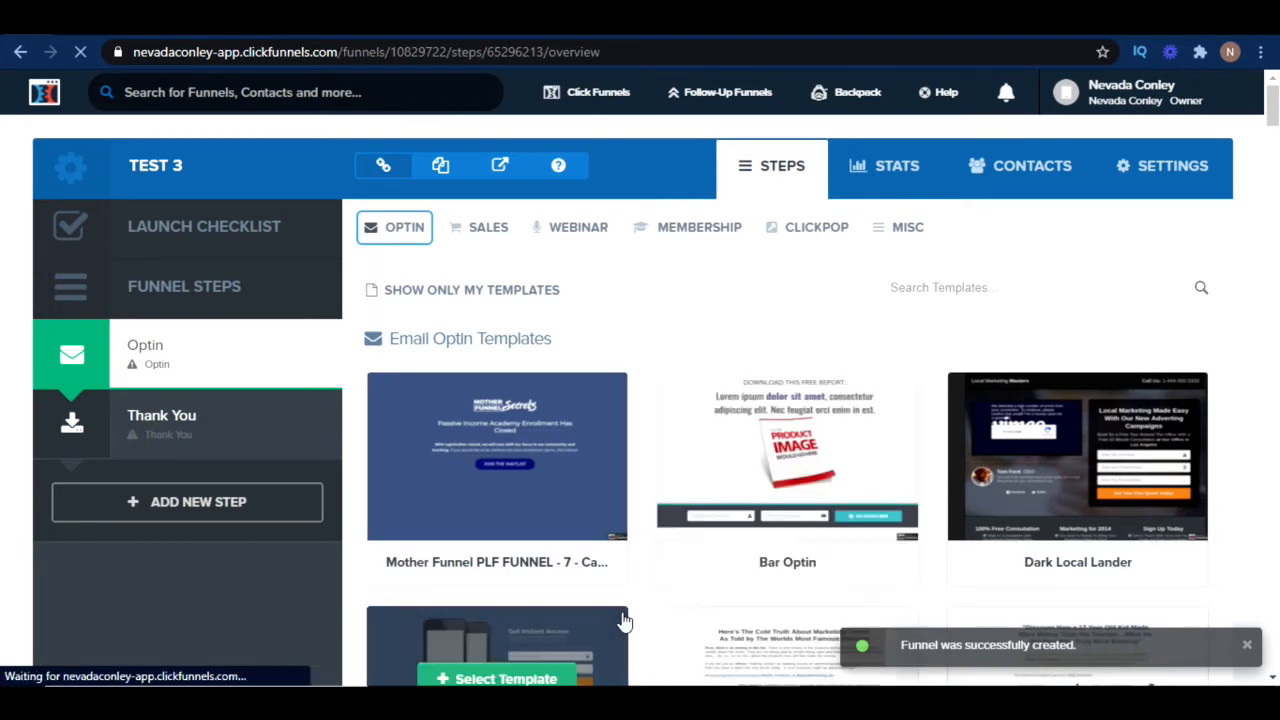
# Select the Mother Funnel PLF FUNNEL - 12 optin template for the funnel's optin step
pyautogui.scroll(-5, 787, 549)
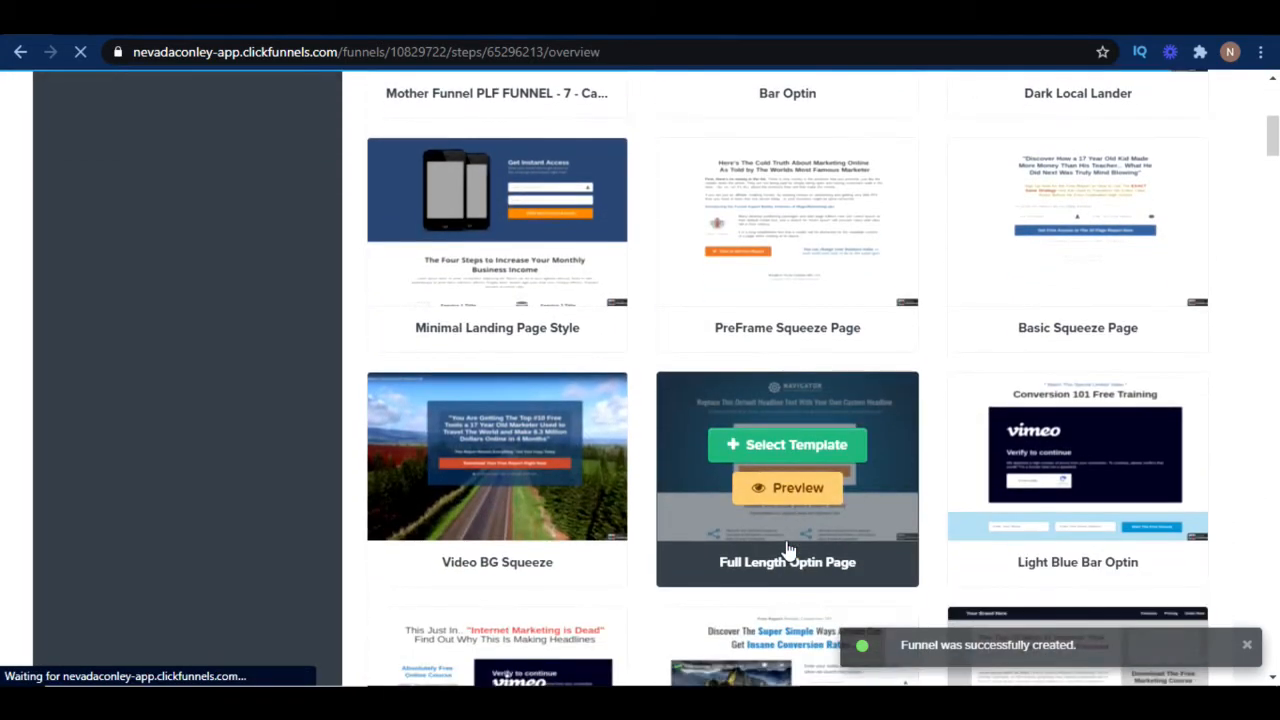
pyautogui.scroll(-2, 787, 549)
pyautogui.scroll(-7, 787, 549)
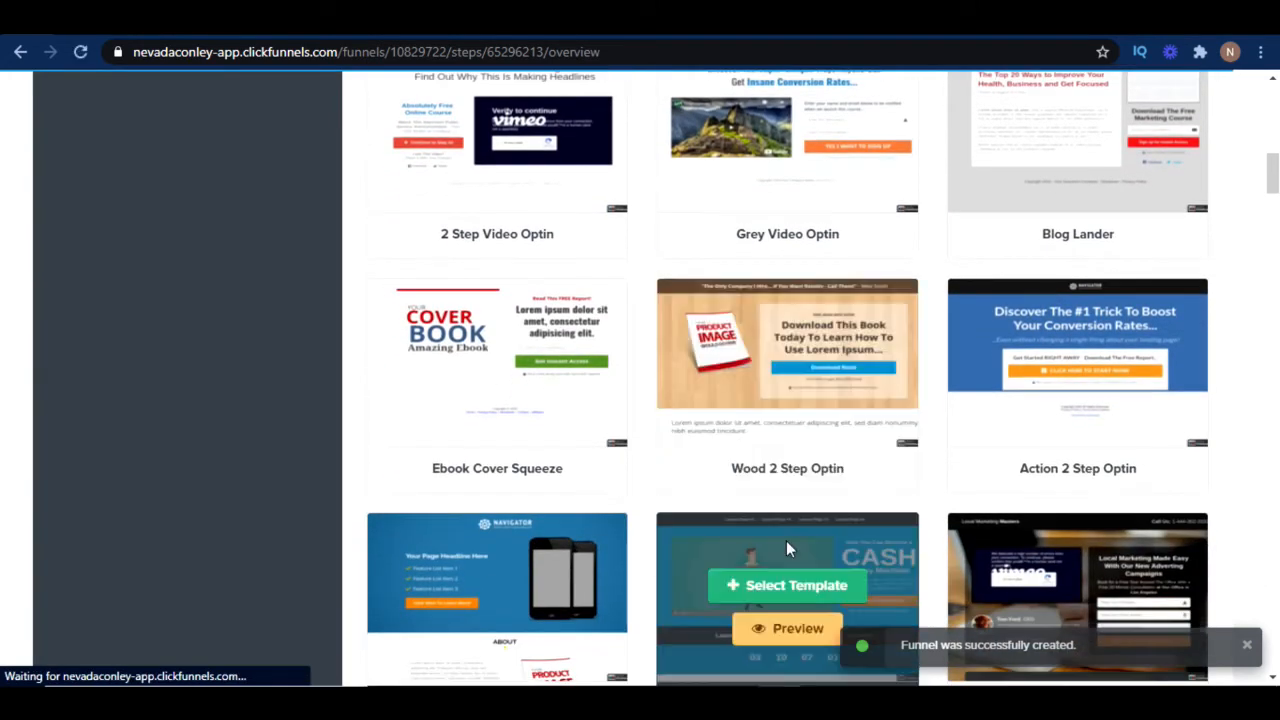
pyautogui.scroll(-7, 787, 549)
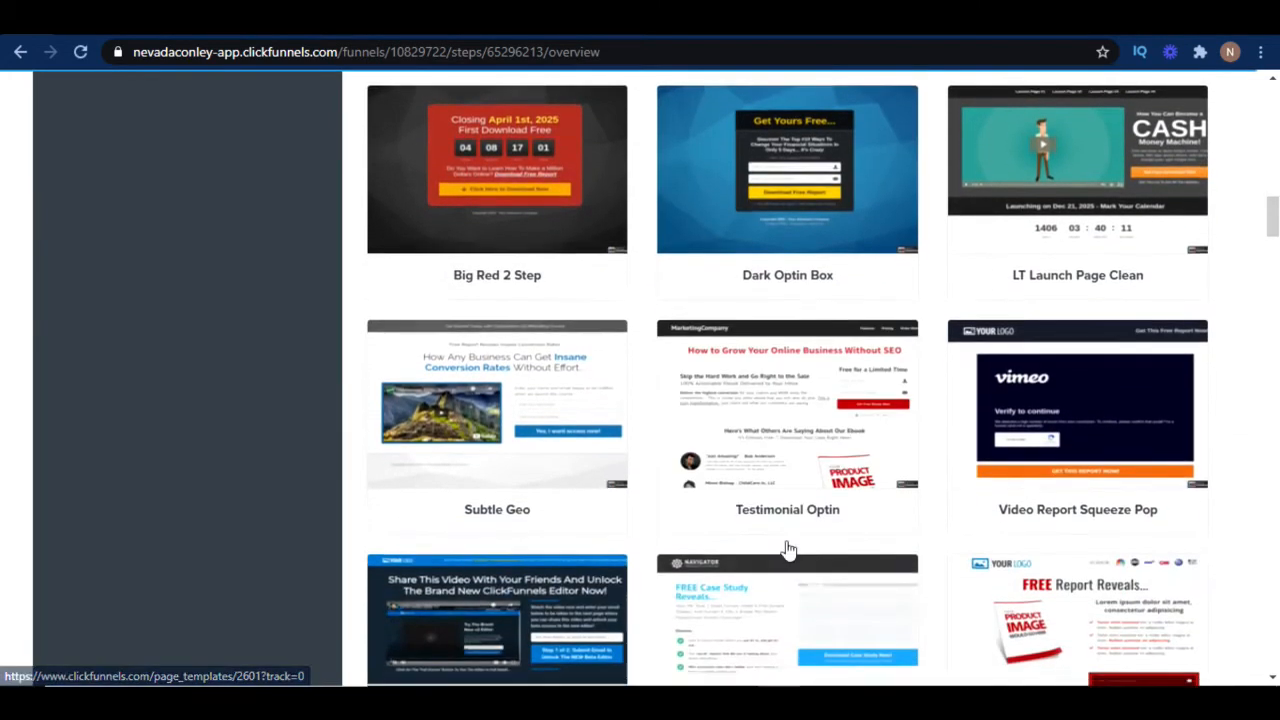
pyautogui.scroll(-8, 787, 549)
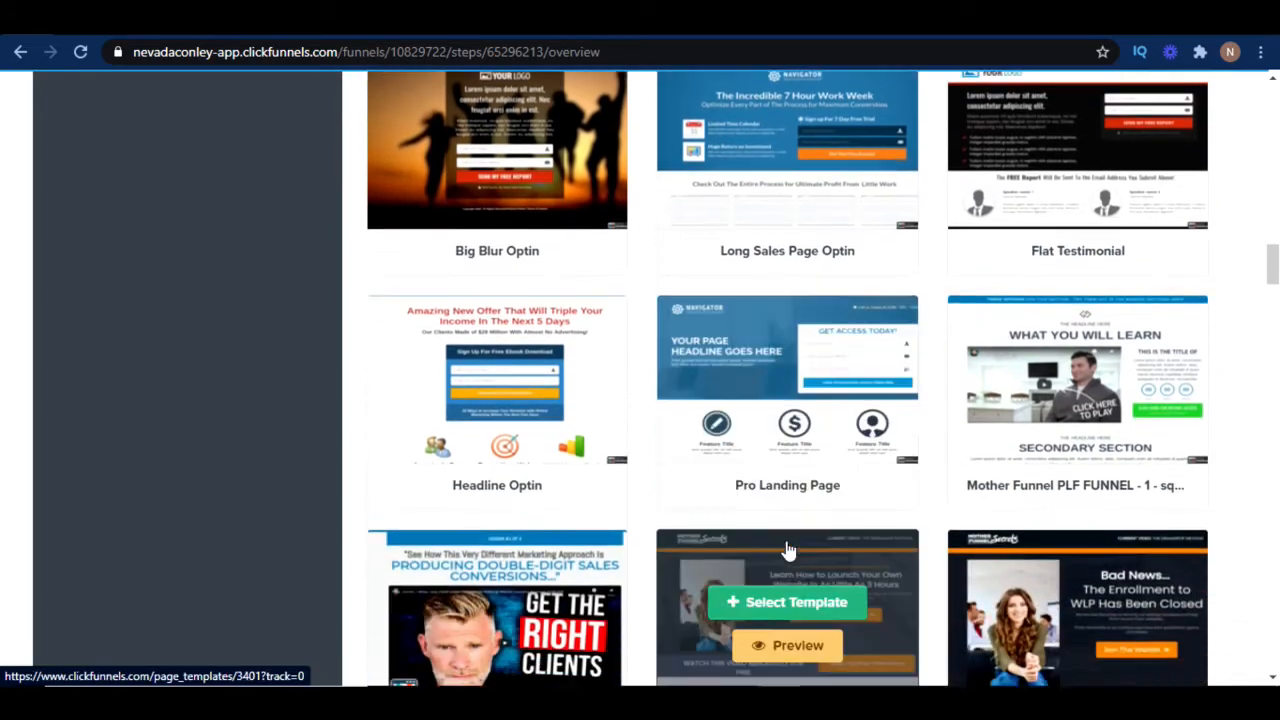
pyautogui.scroll(-7, 787, 549)
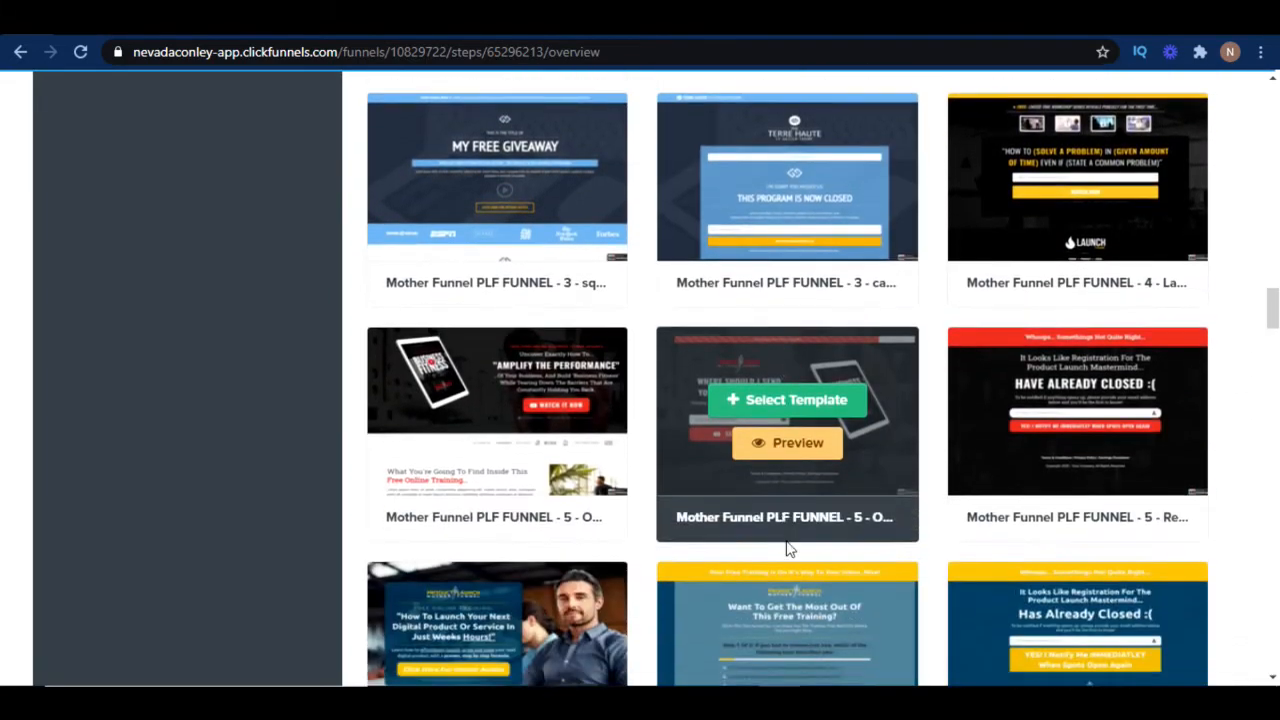
pyautogui.scroll(-2, 787, 549)
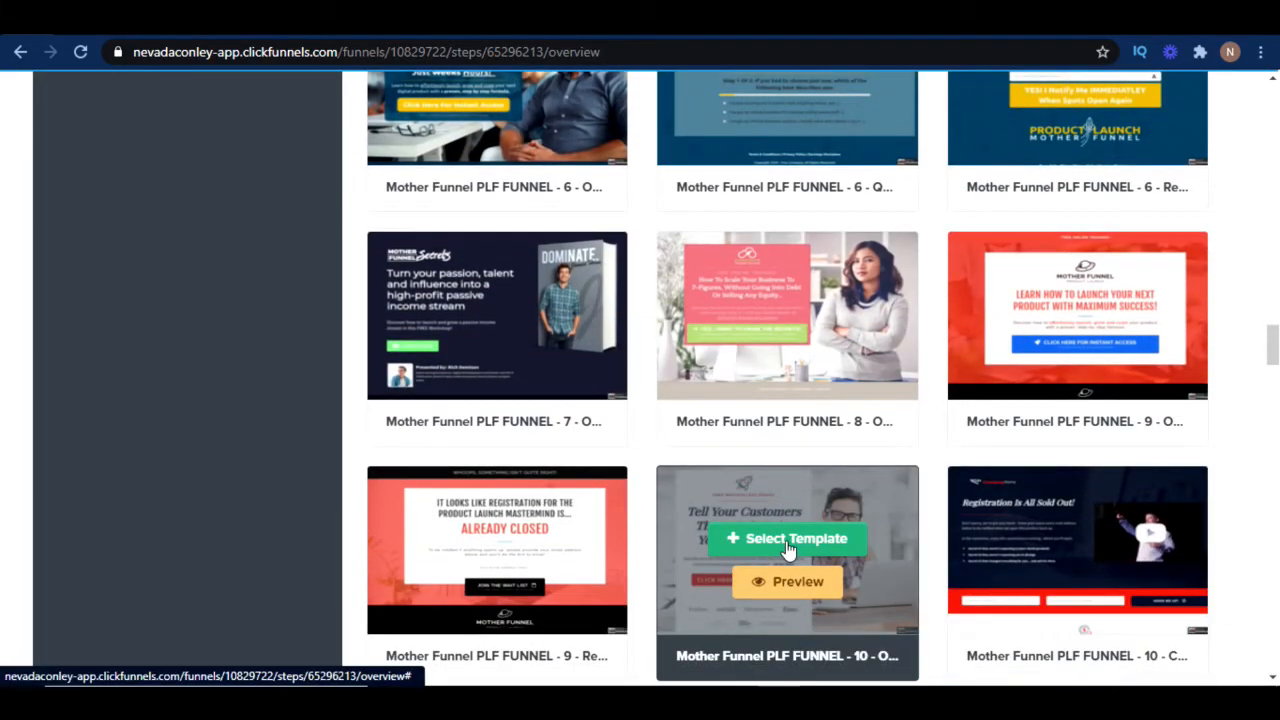
pyautogui.scroll(-3, 787, 549)
pyautogui.scroll(-3, 787, 549)
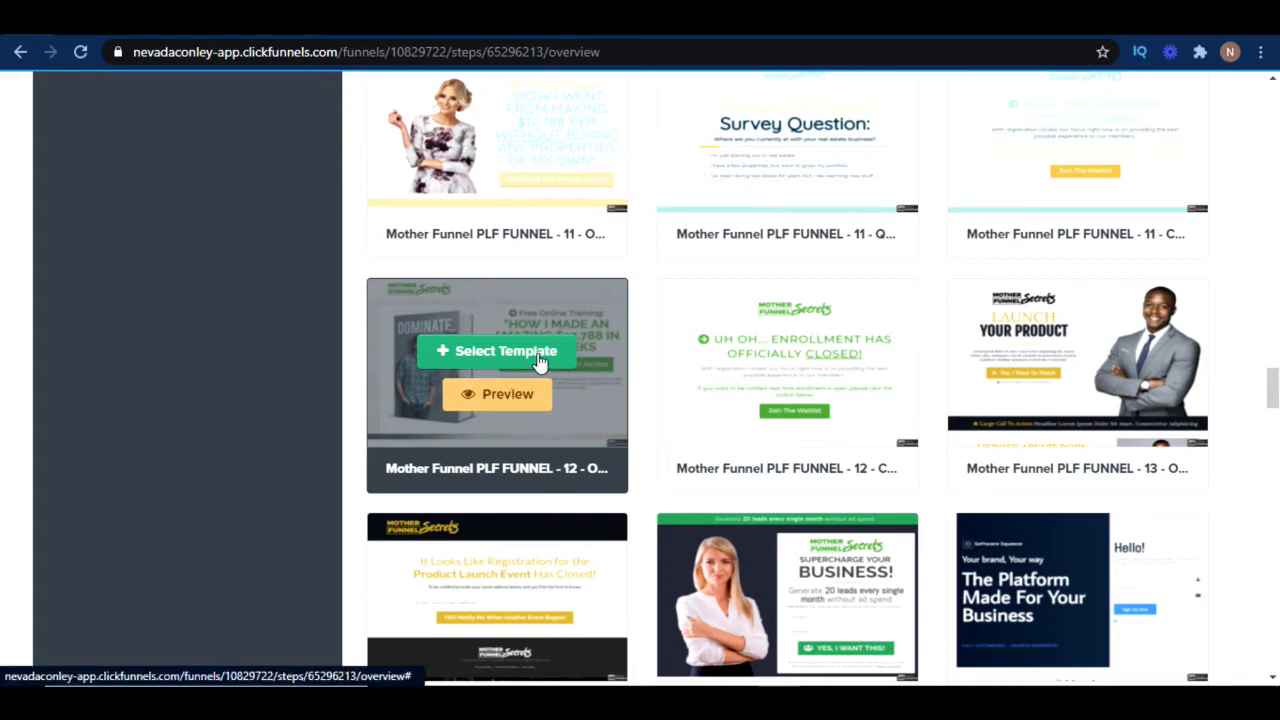
pyautogui.click(540, 356)
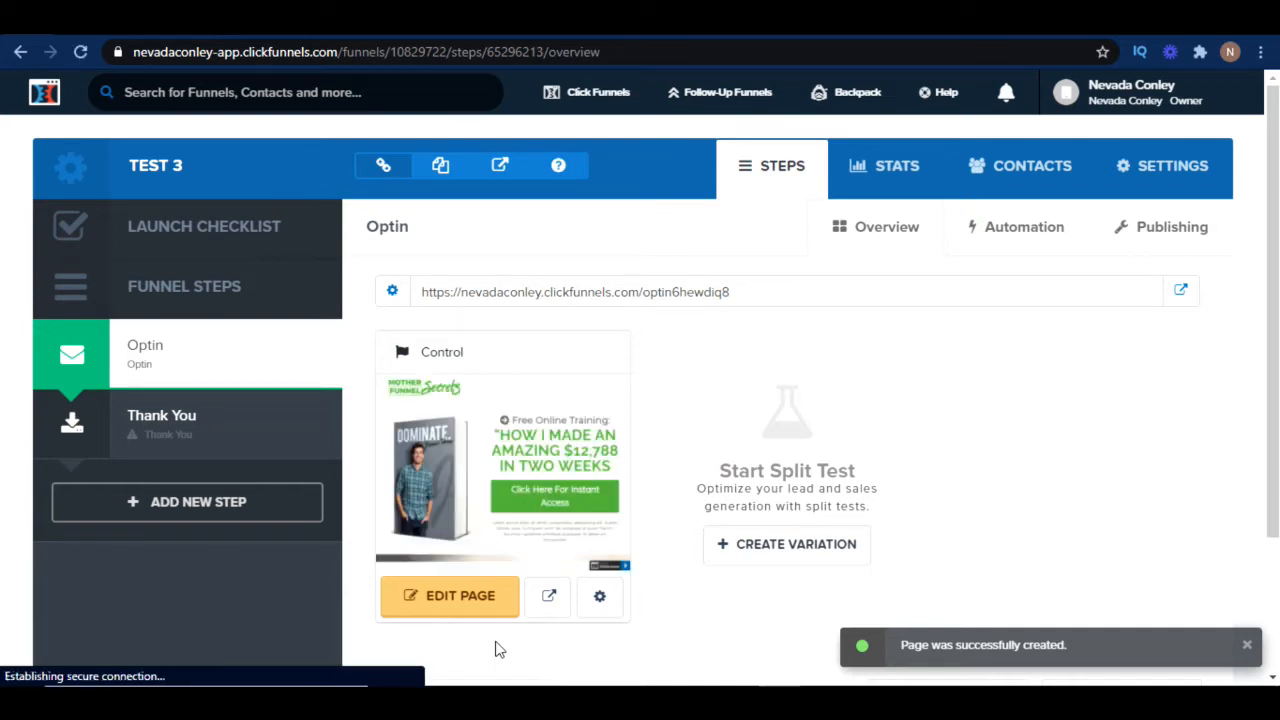
# Open the optin page in the editor and delete the Mother Funnel Secrets logo
pyautogui.click(477, 608)
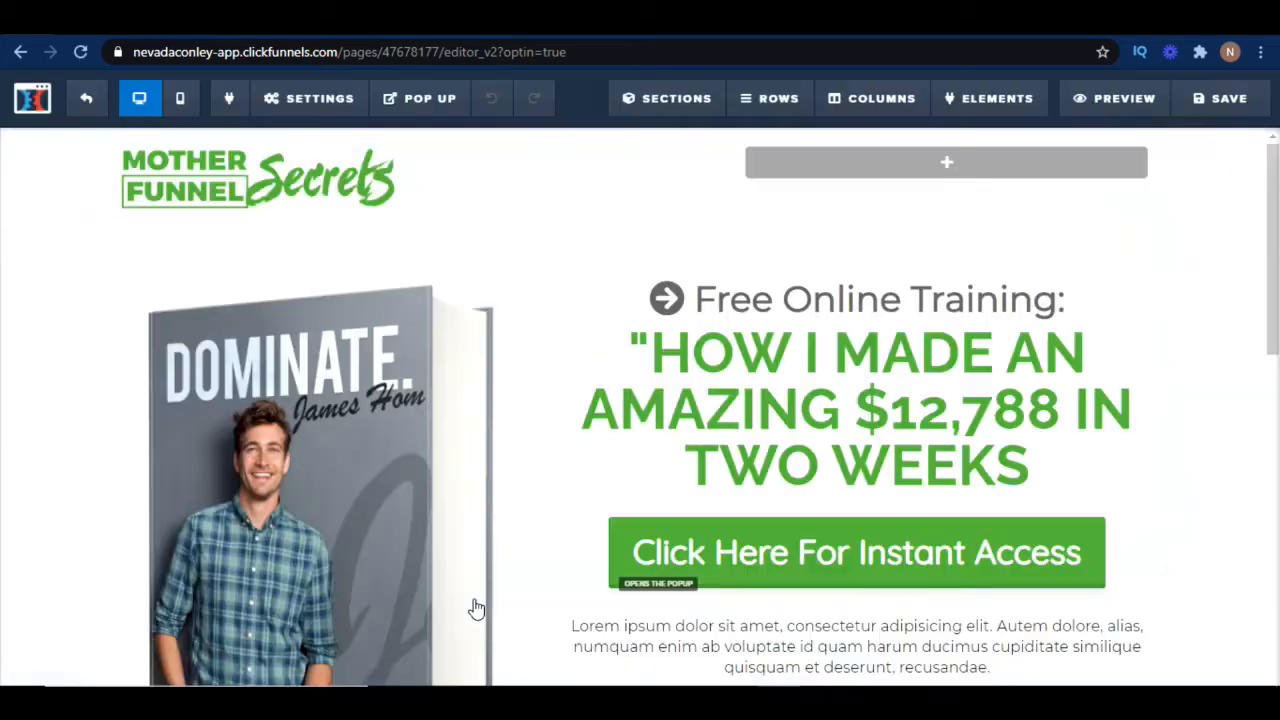
pyautogui.scroll(-7, 648, 475)
pyautogui.scroll(6, 648, 475)
pyautogui.scroll(3, 640, 460)
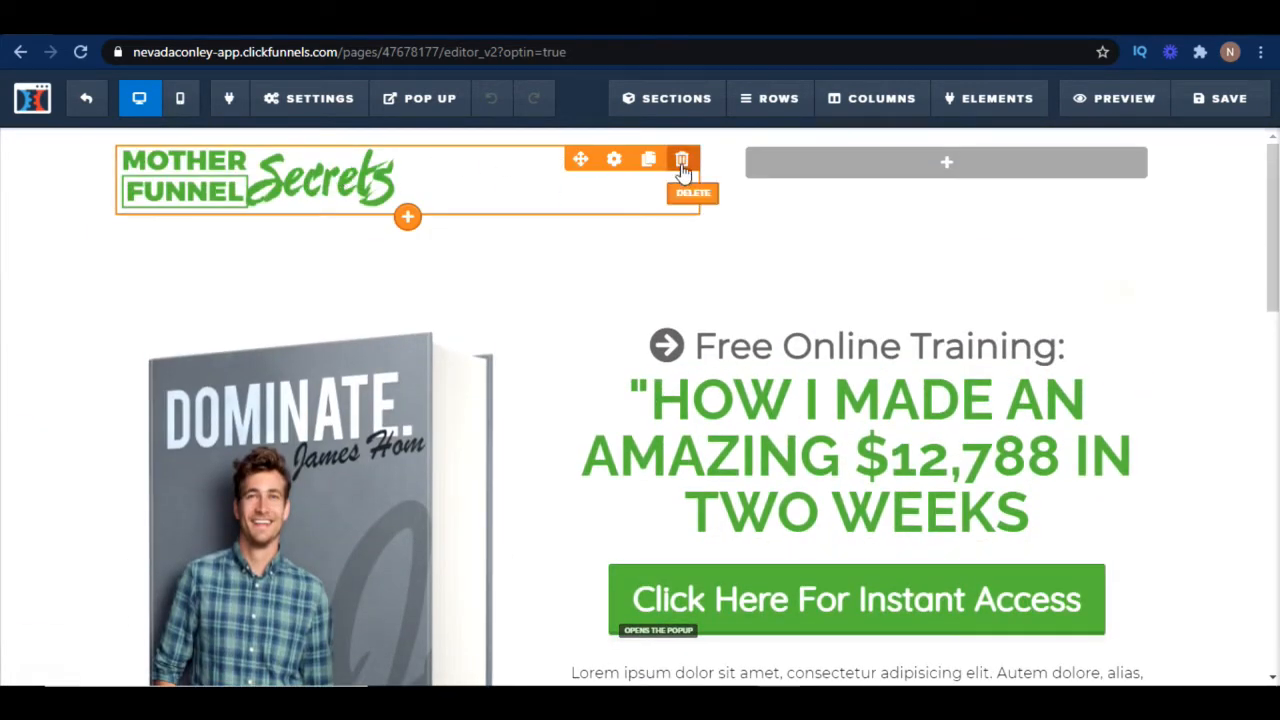
pyautogui.click(682, 162)
# Delete the emptied header row at the top of the page
pyautogui.click(732, 158)
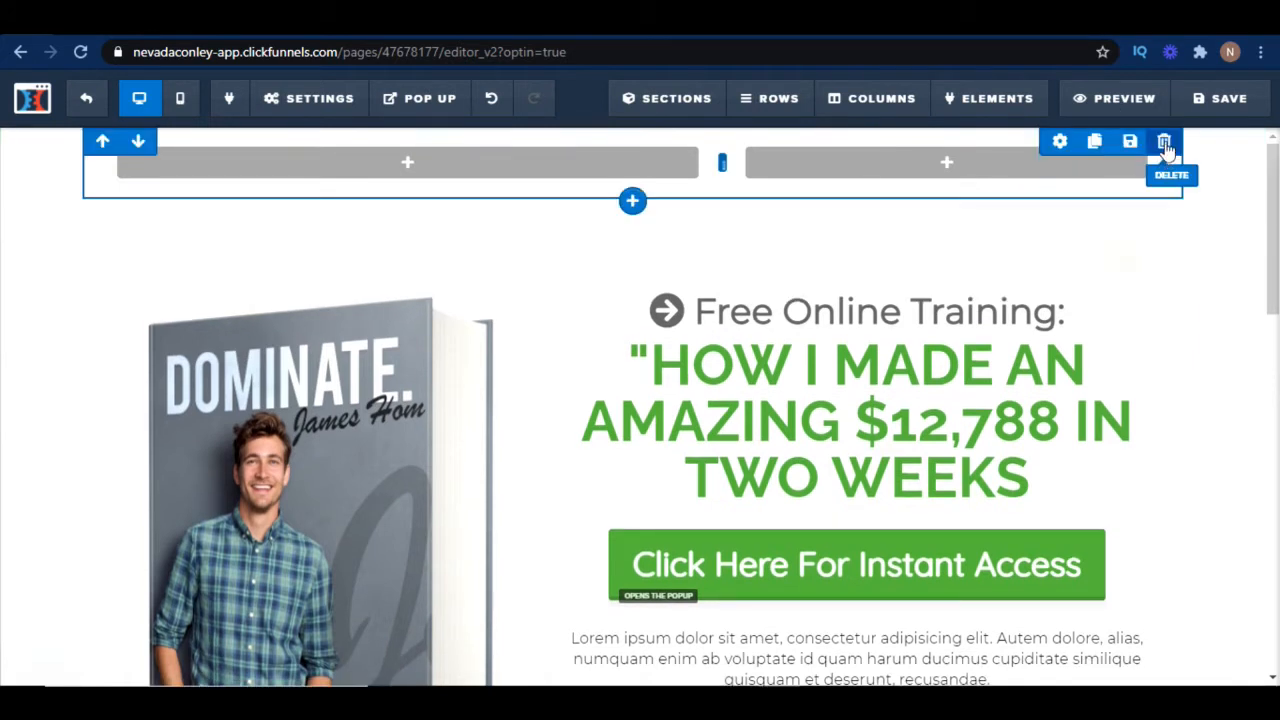
pyautogui.click(1164, 143)
pyautogui.click(737, 160)
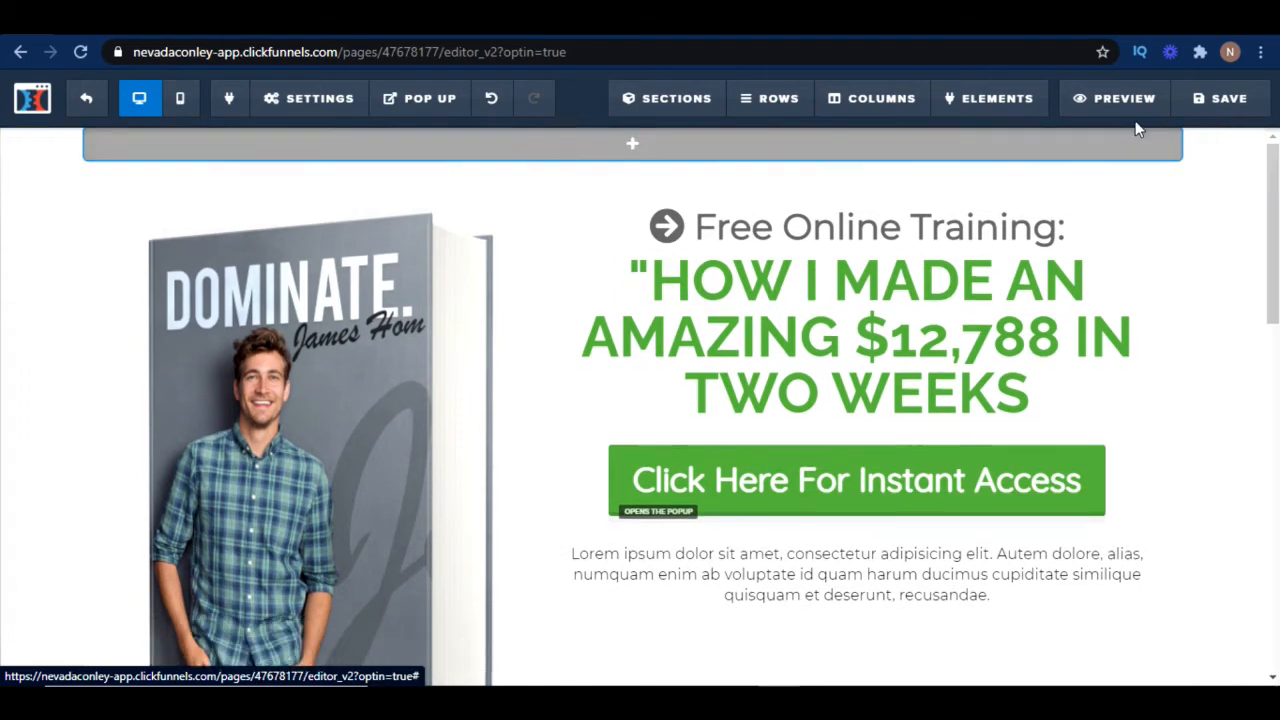
# Replace the book cover image with The Millionaire Shortcut image from the image library
pyautogui.scroll(-1, 818, 312)
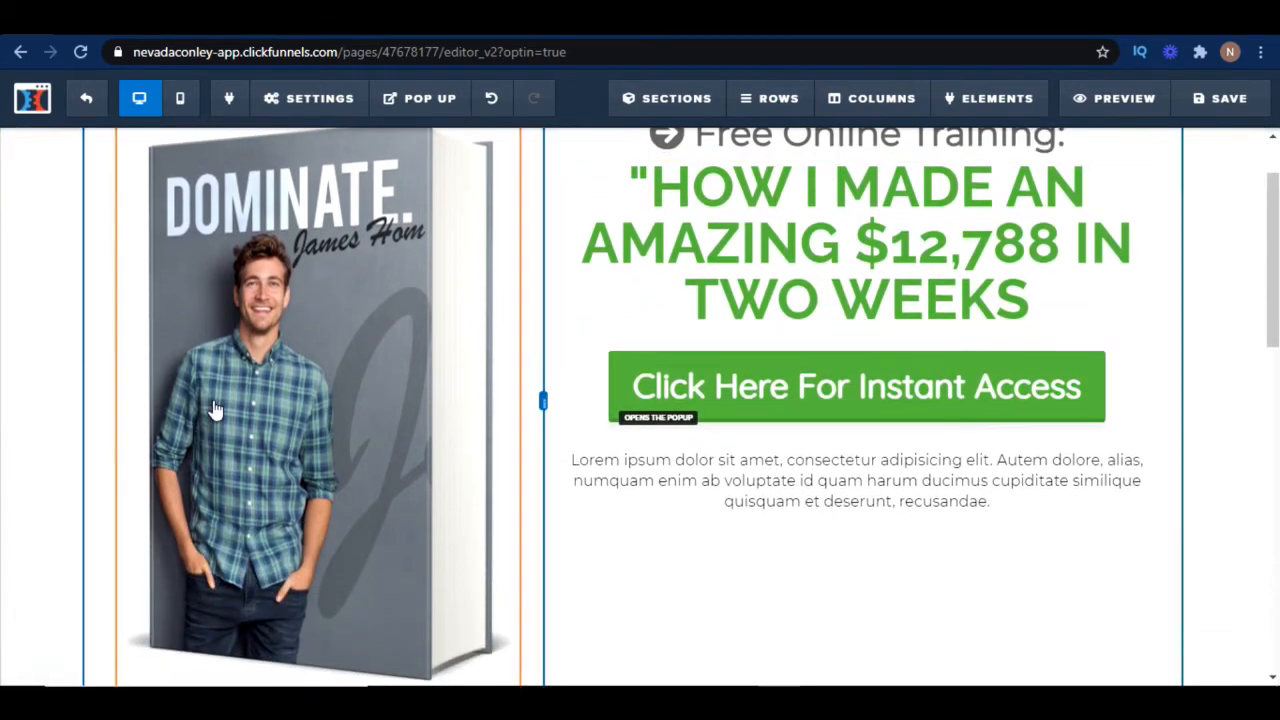
pyautogui.click(373, 388)
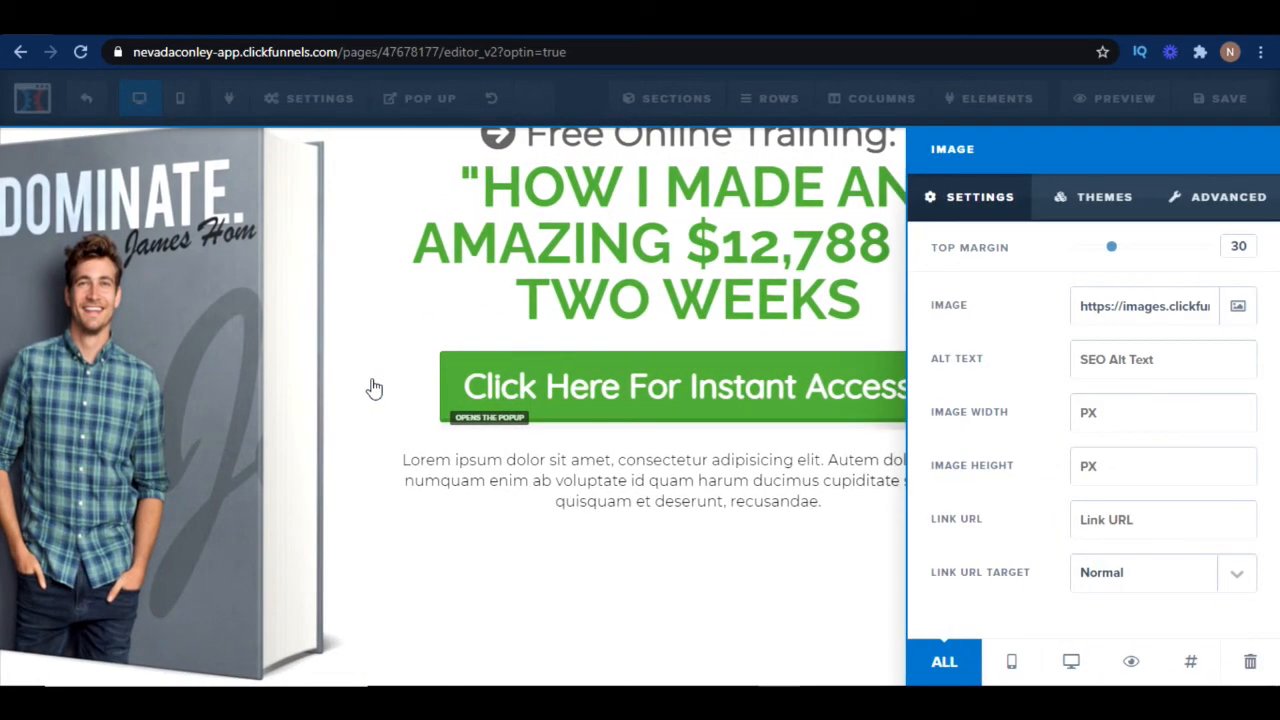
pyautogui.click(1238, 306)
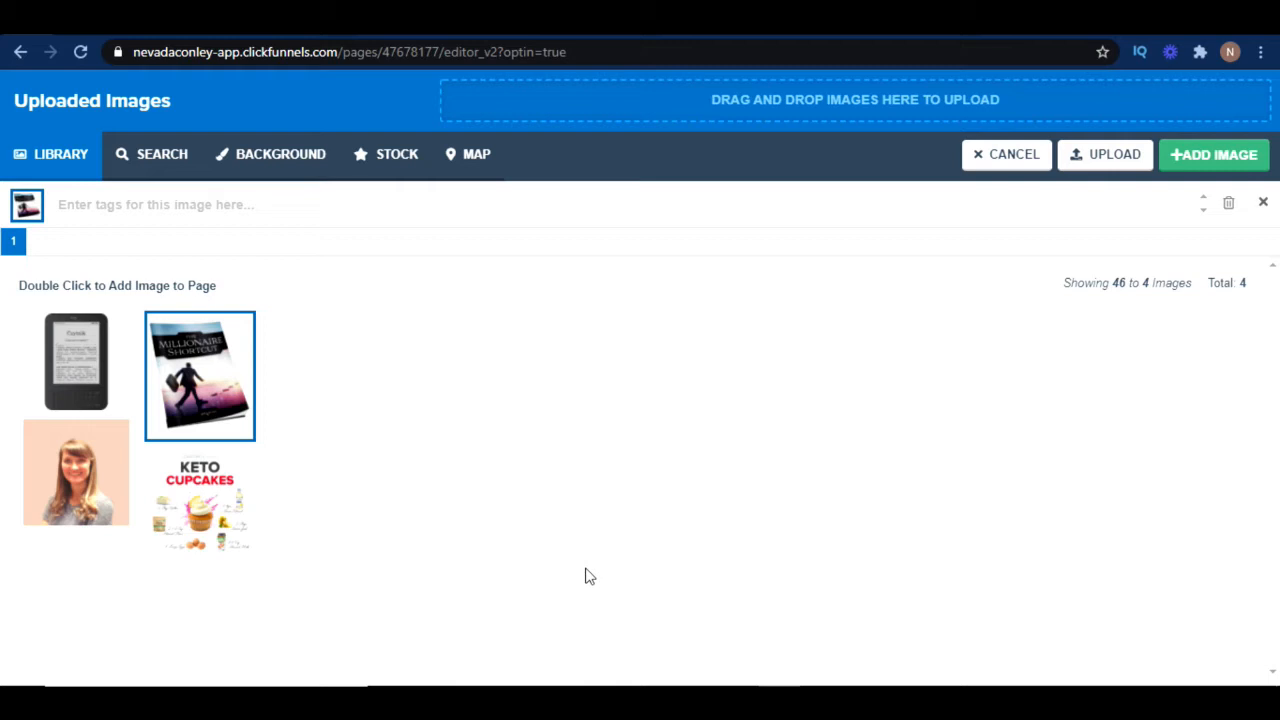
pyautogui.click(1212, 154)
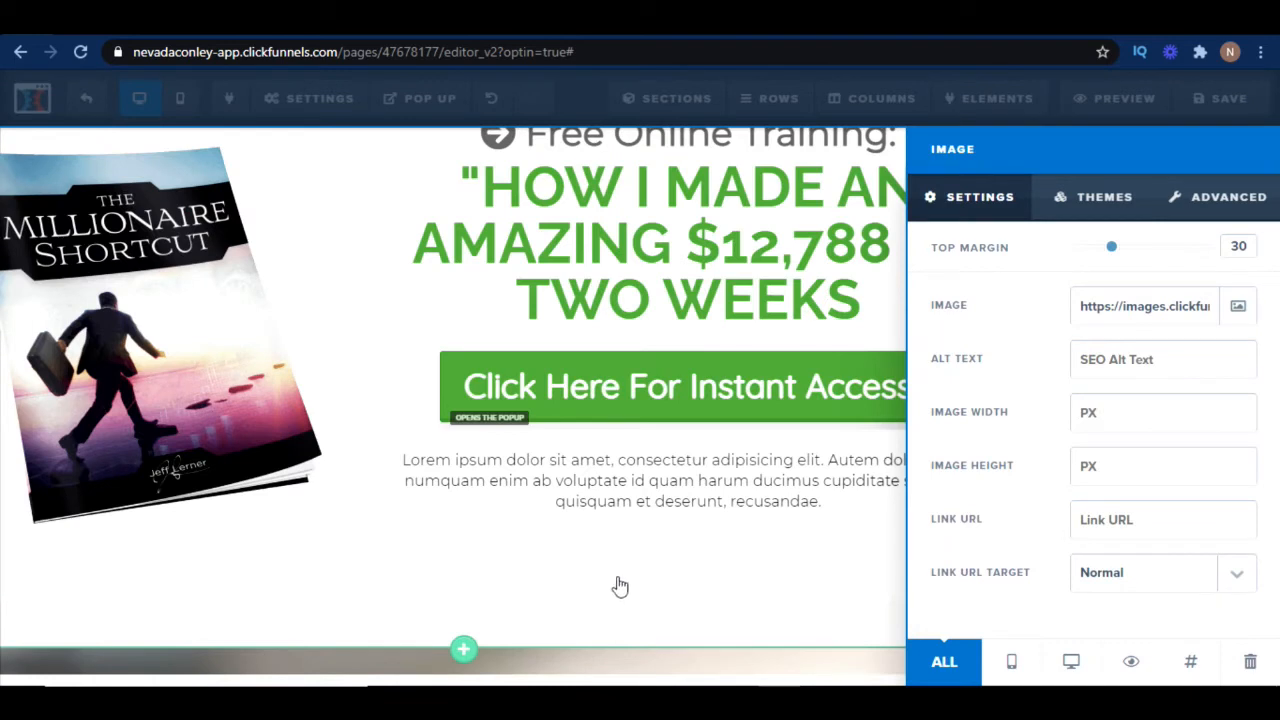
pyautogui.click(713, 585)
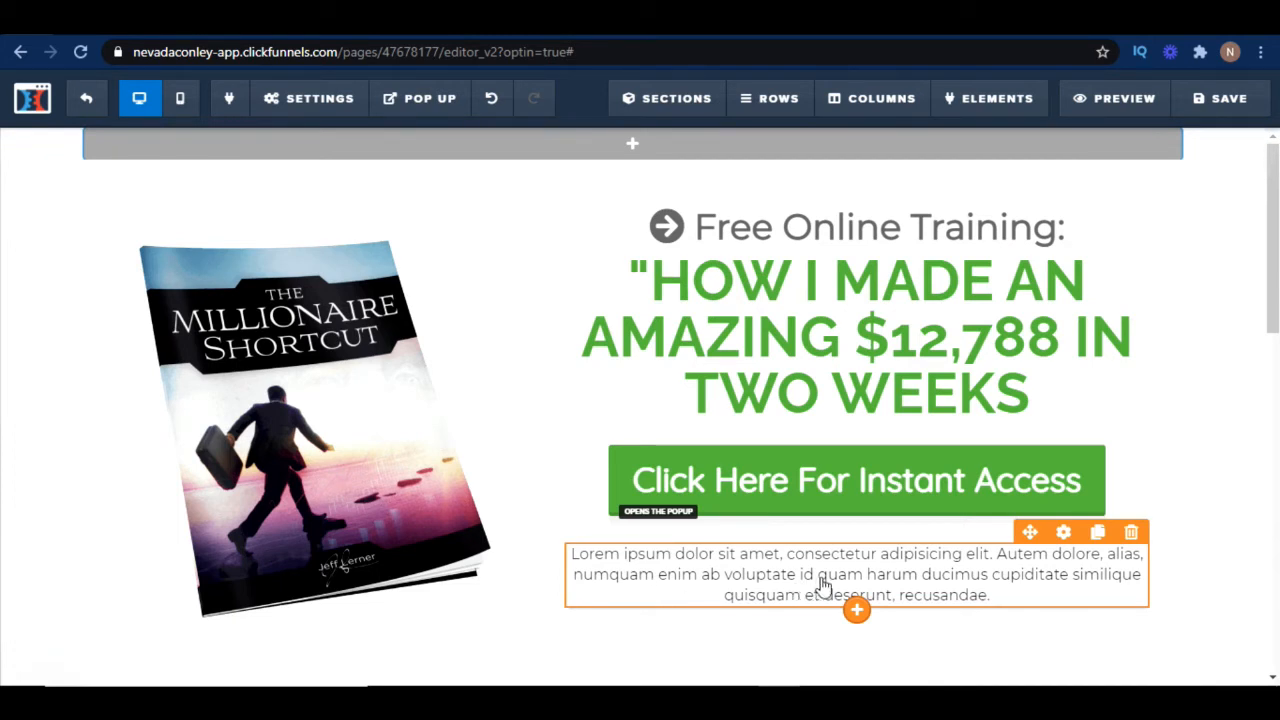
# Delete the lorem ipsum paragraph below the Click Here For Instant Access button
pyautogui.scroll(-1, 845, 580)
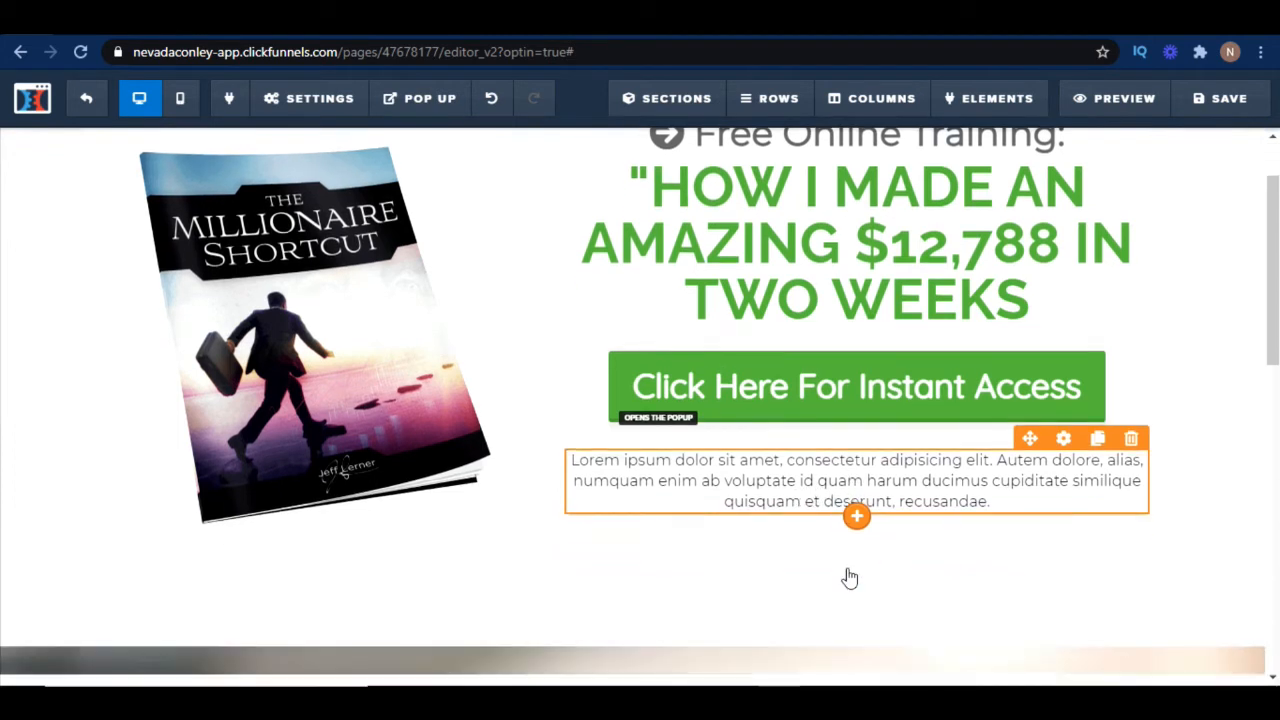
pyautogui.click(1016, 476)
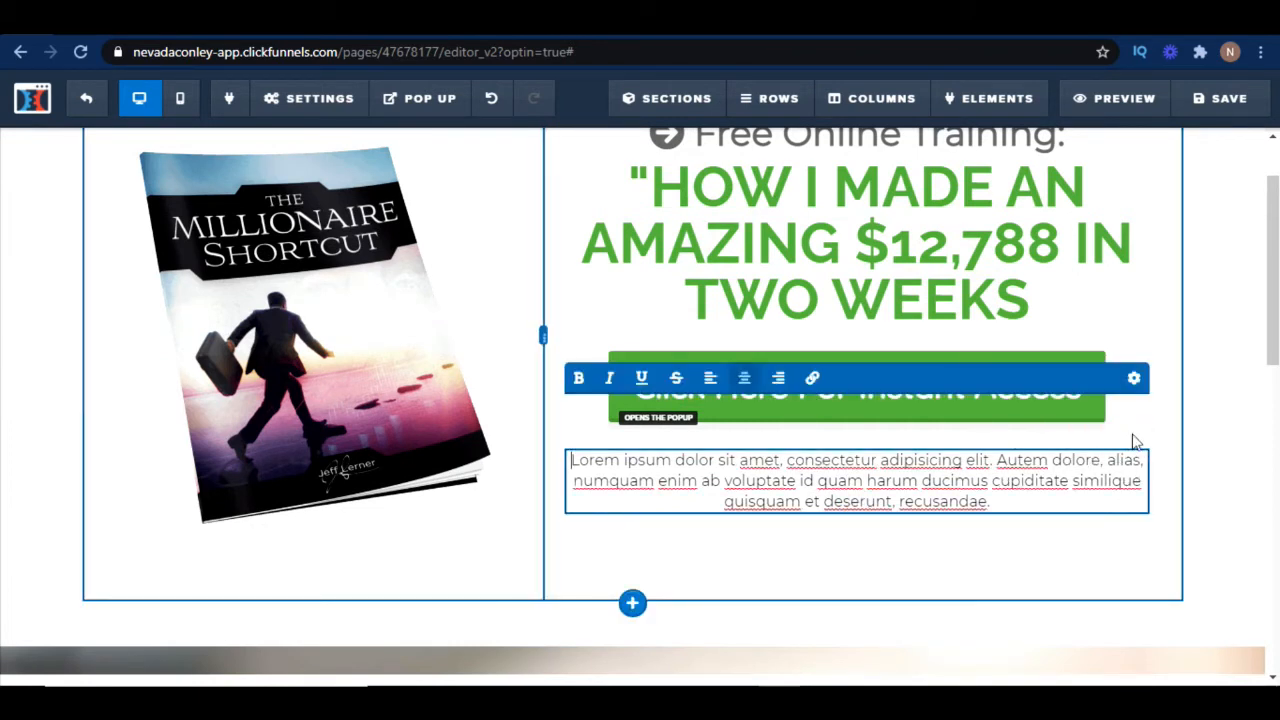
pyautogui.click(1070, 555)
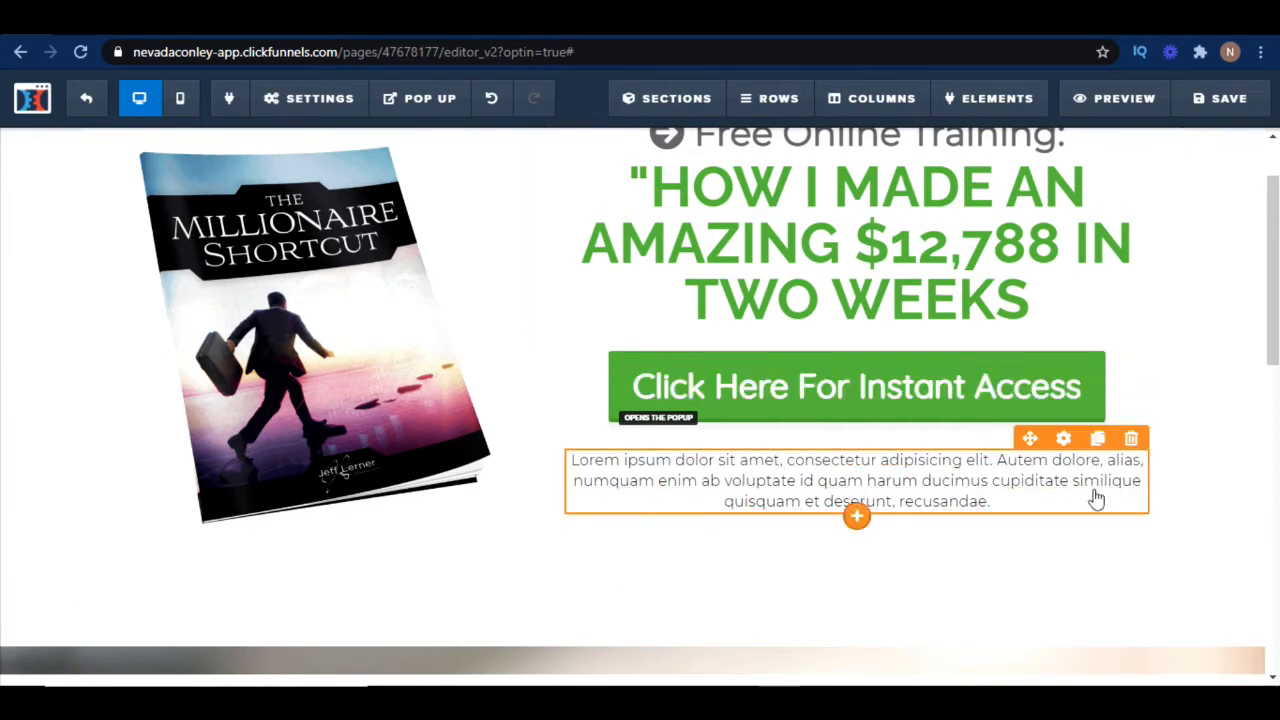
pyautogui.click(1131, 440)
pyautogui.click(731, 158)
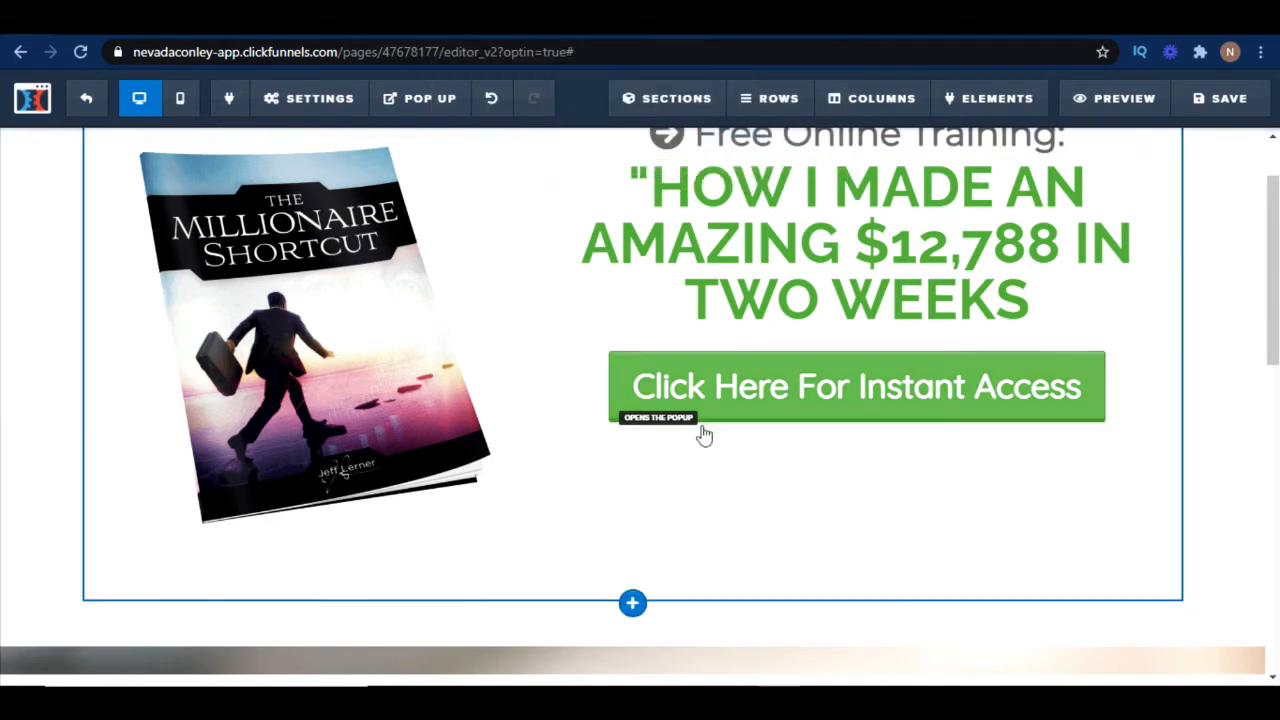
# Open the button's settings and review its action options, leaving Open The Pop Up selected
pyautogui.scroll(1, 862, 498)
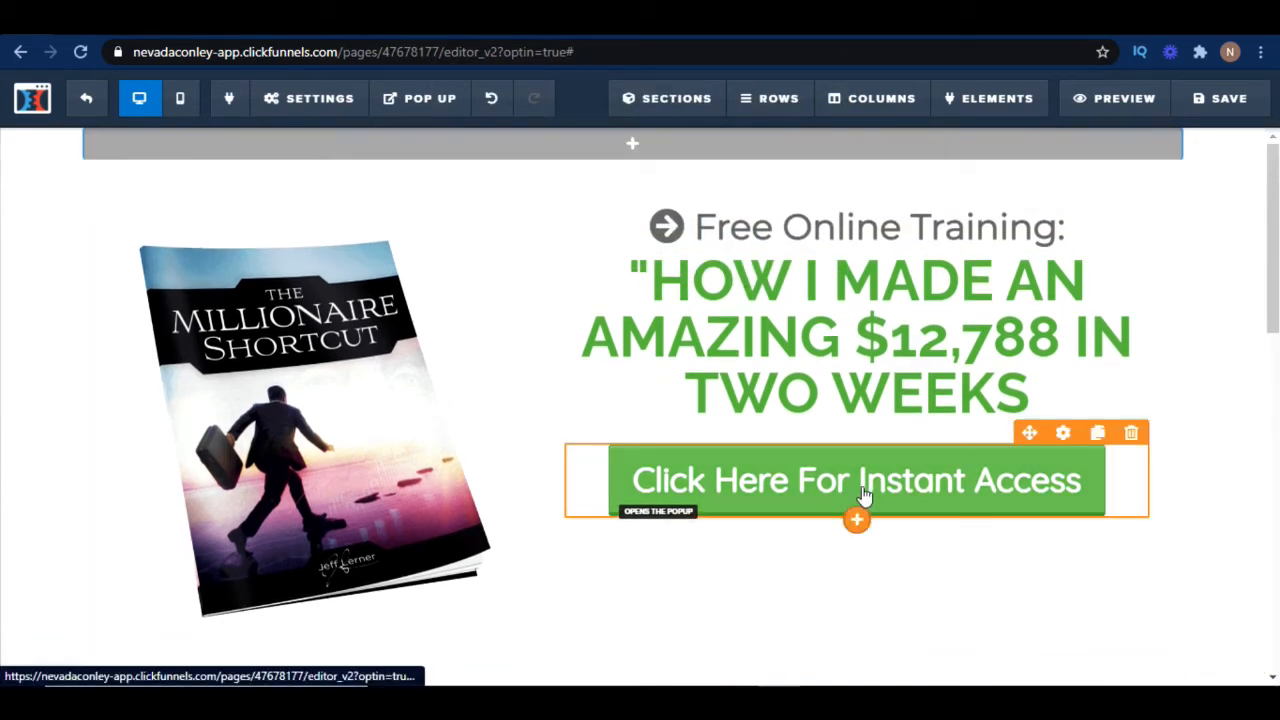
pyautogui.click(865, 486)
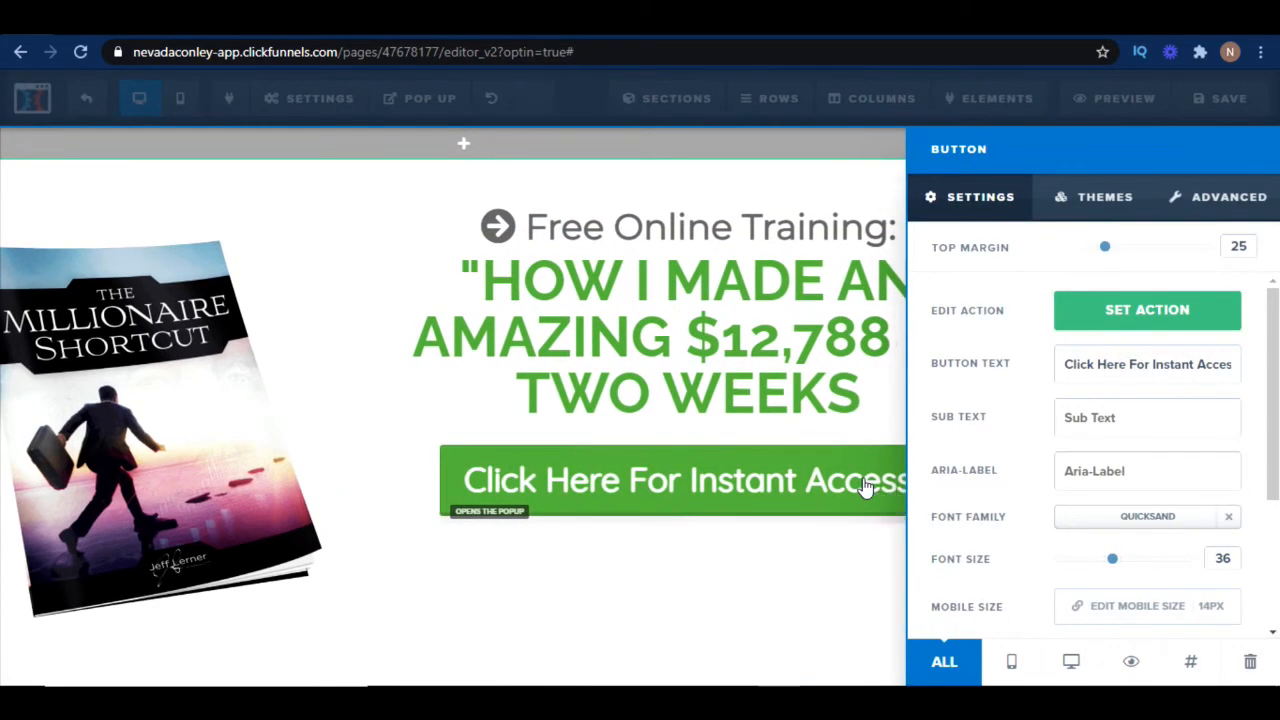
pyautogui.click(1137, 318)
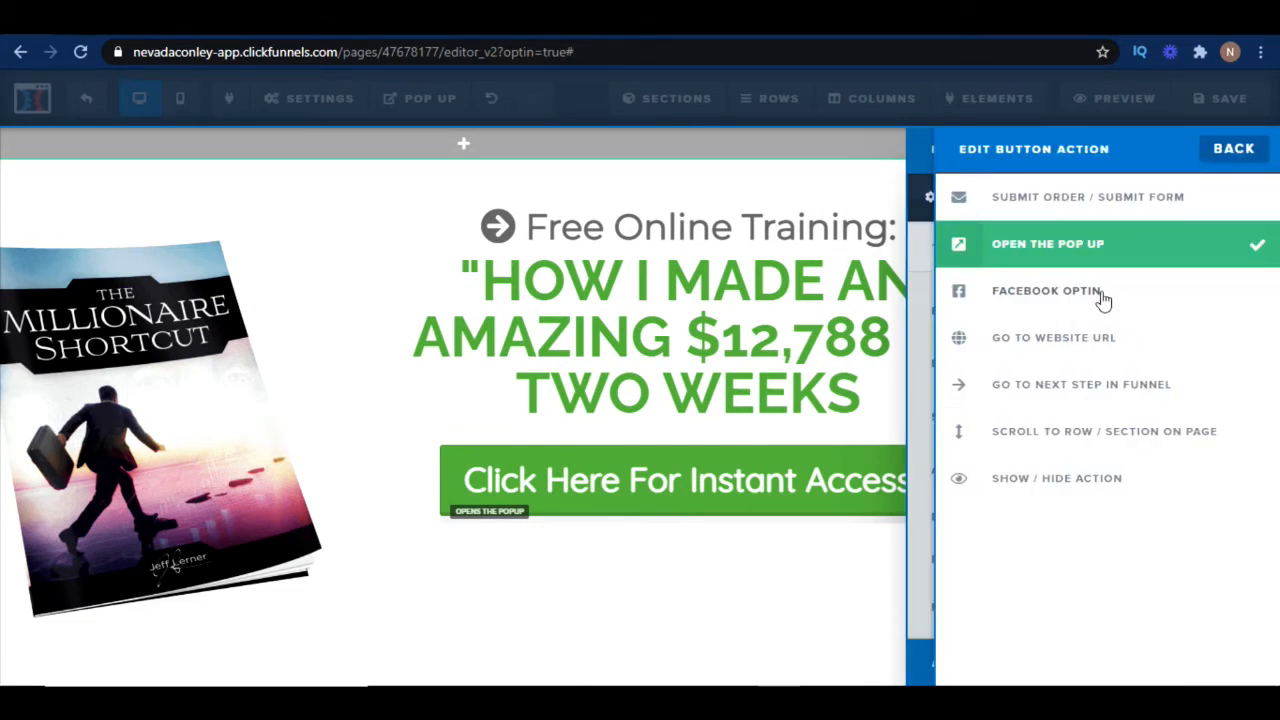
pyautogui.click(1103, 203)
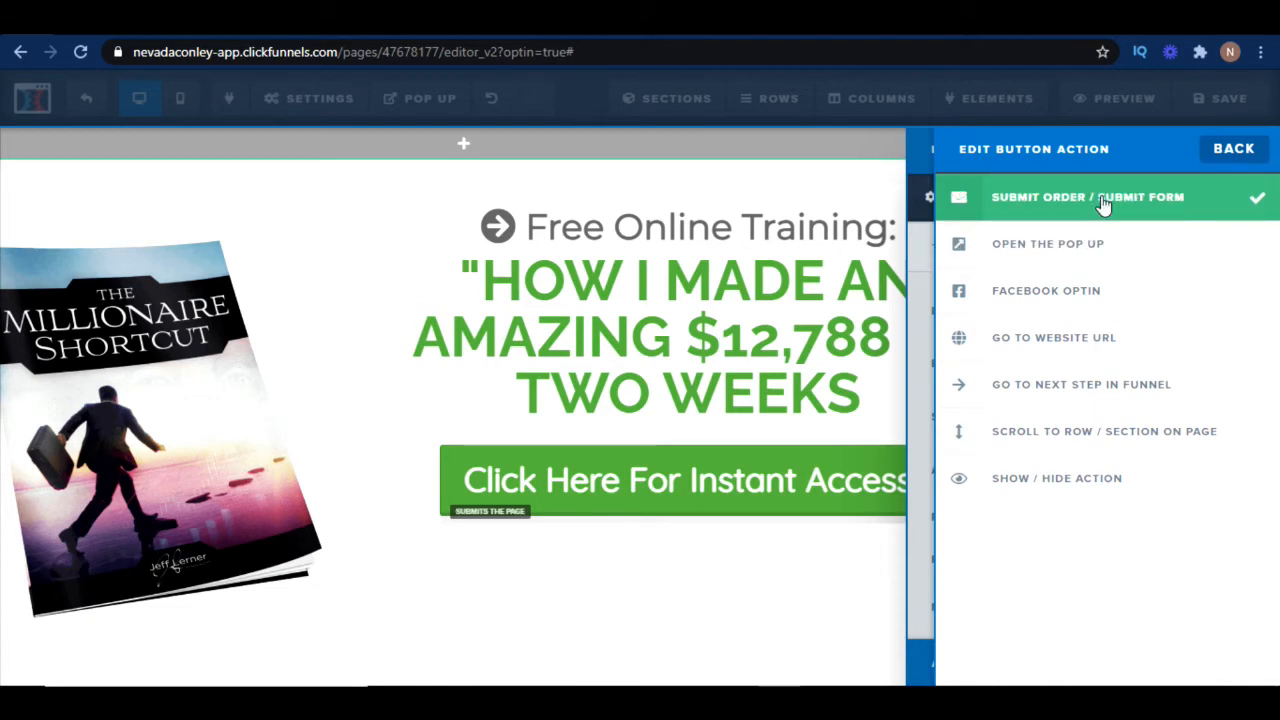
pyautogui.click(1108, 250)
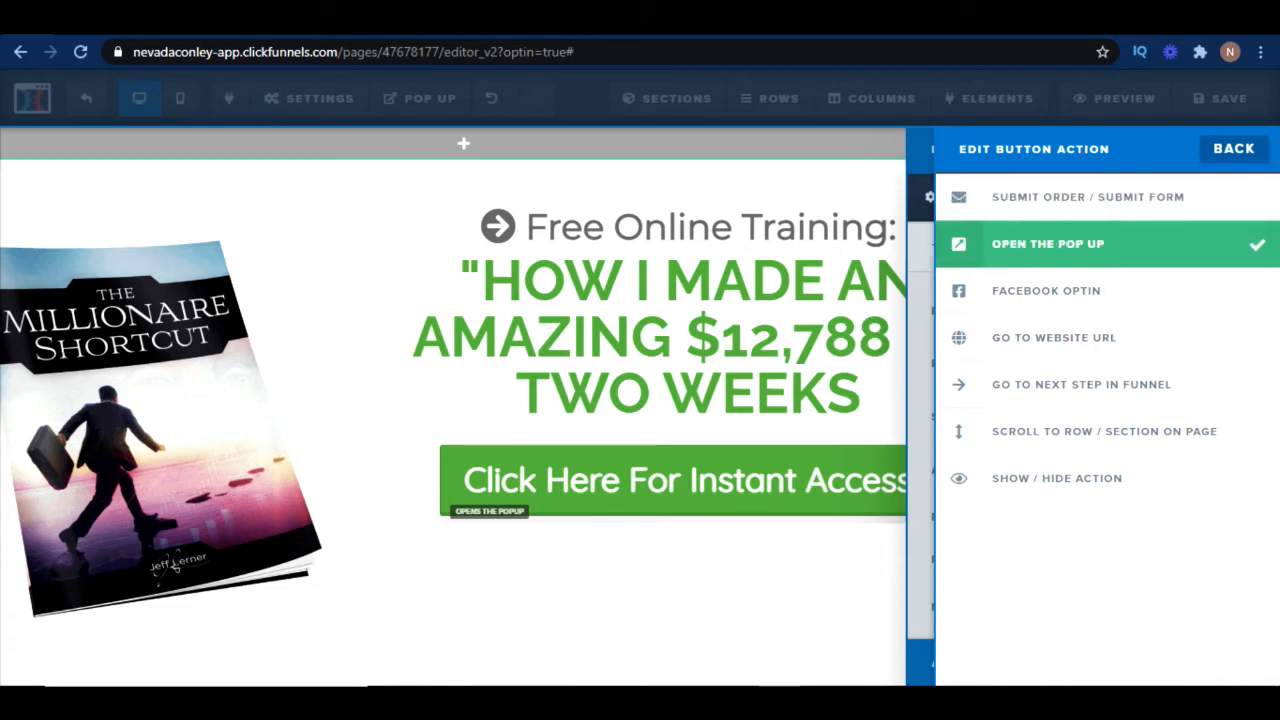
pyautogui.click(1236, 149)
# Change the button text to "Click Here Now"
pyautogui.tripleClick(1176, 362)
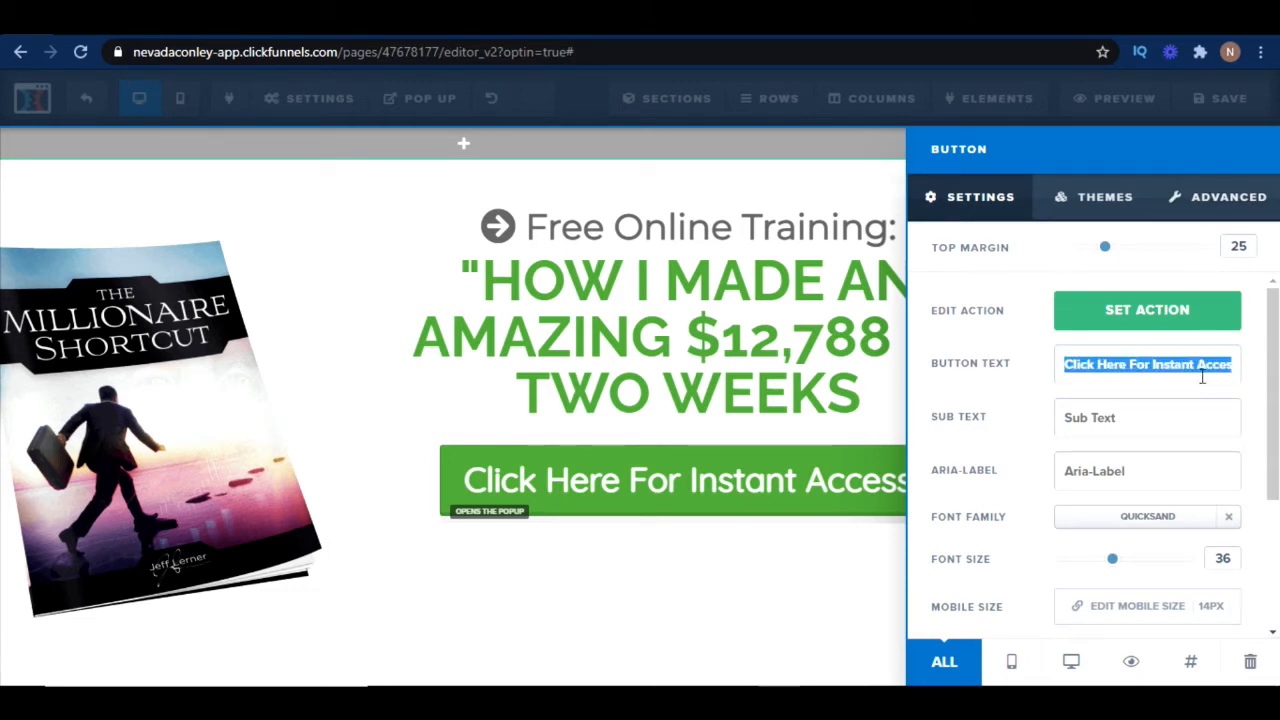
pyautogui.write('click')
pyautogui.press('BackSpace')
pyautogui.press('BackSpace')
pyautogui.press('BackSpace')
pyautogui.press('BackSpace')
pyautogui.press('BackSpace')
pyautogui.write('jC')
pyautogui.press('BackSpace')
pyautogui.press('BackSpace')
pyautogui.write('Clikc')
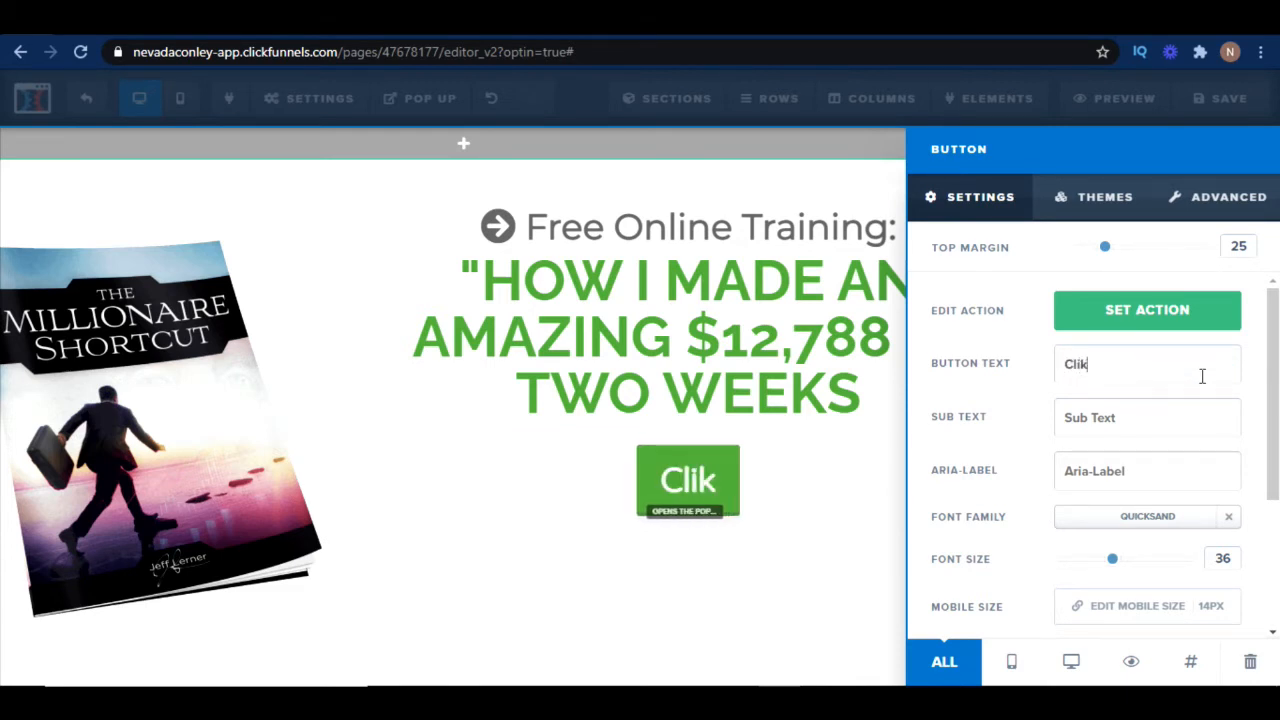
pyautogui.press('BackSpace')
pyautogui.press('BackSpace')
pyautogui.press('BackSpace')
pyautogui.write('ck')
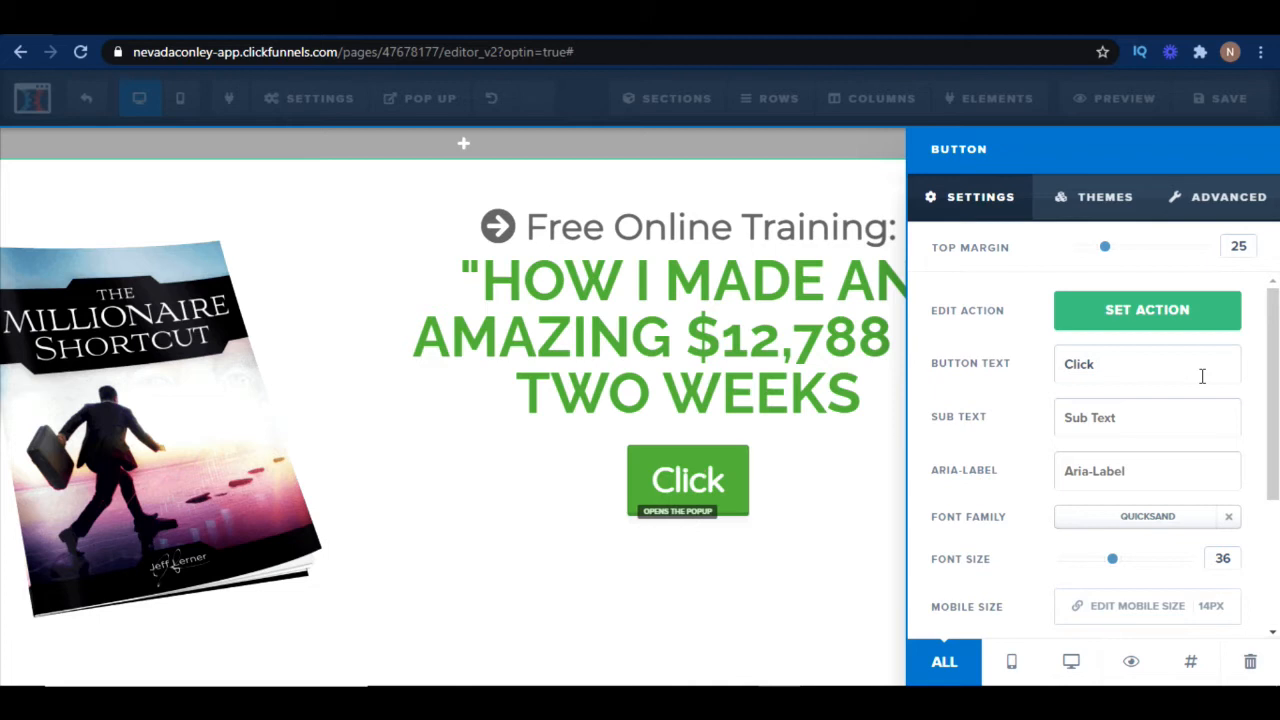
pyautogui.write(' Here NO')
pyautogui.press('BackSpace')
pyautogui.write('ow')
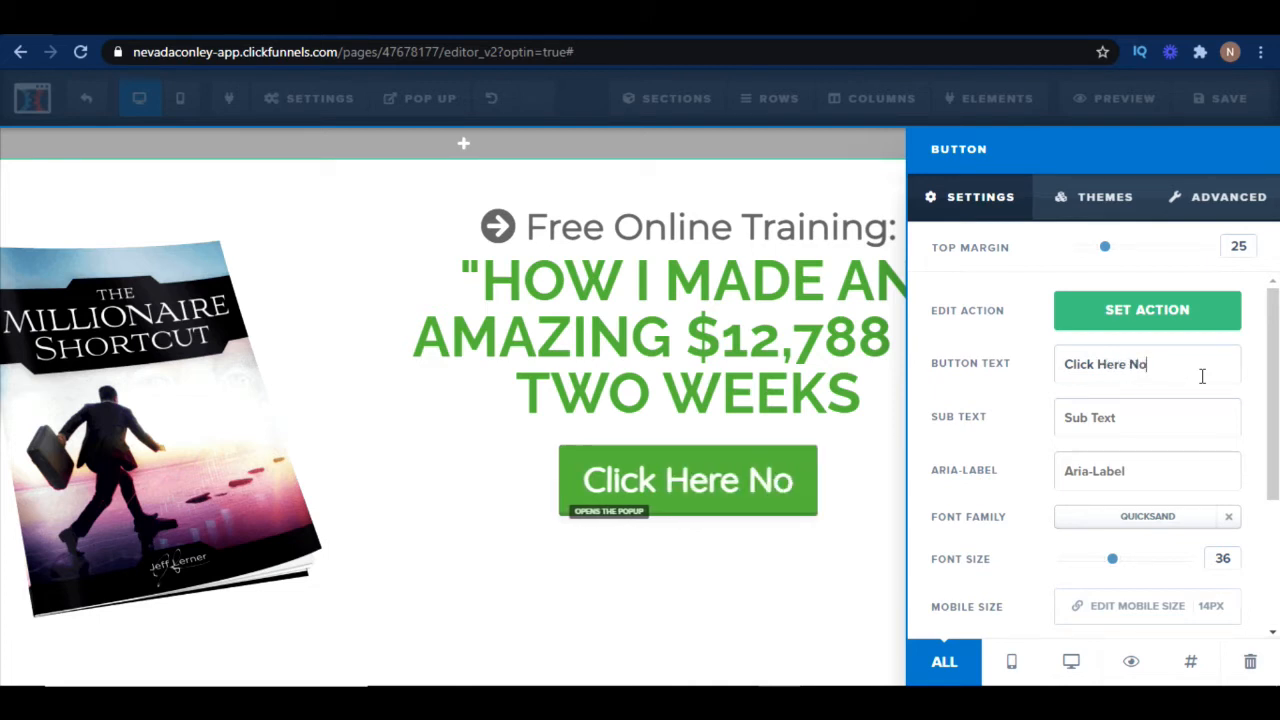
# Review the button's advanced style options and save the page
pyautogui.click(1203, 201)
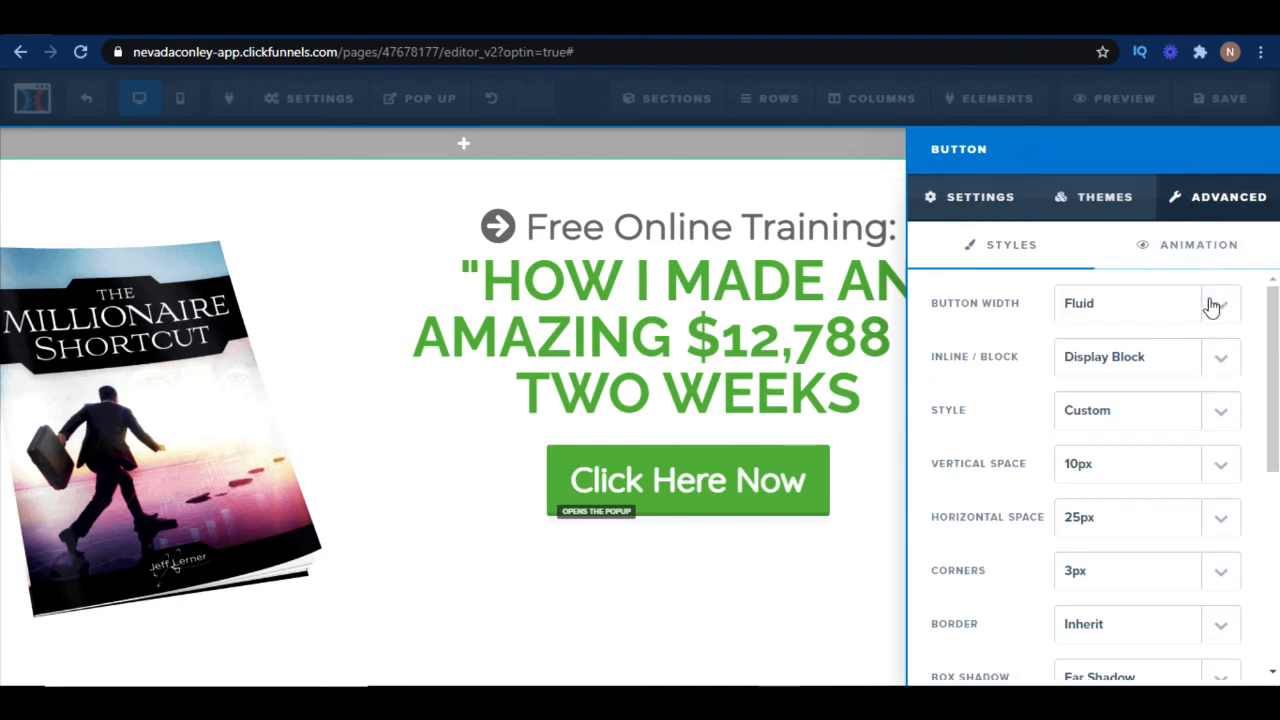
pyautogui.moveTo(1276, 316); pyautogui.dragTo(1256, 536)
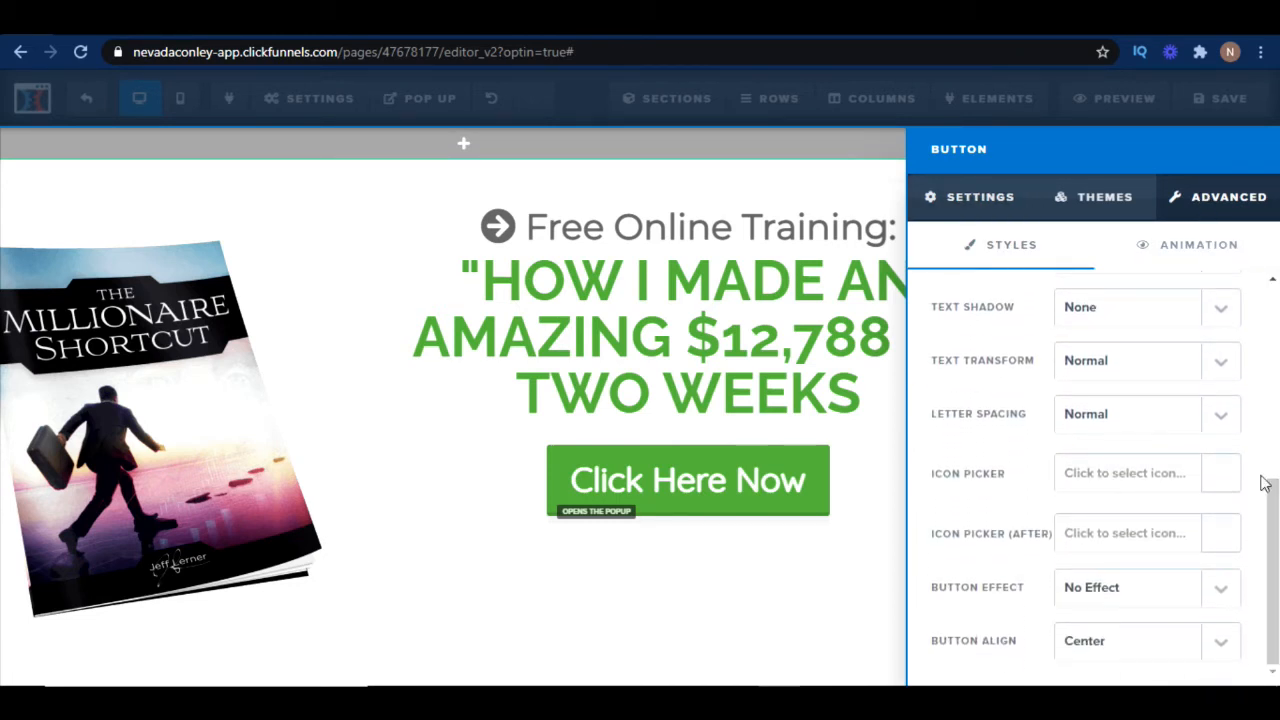
pyautogui.click(748, 585)
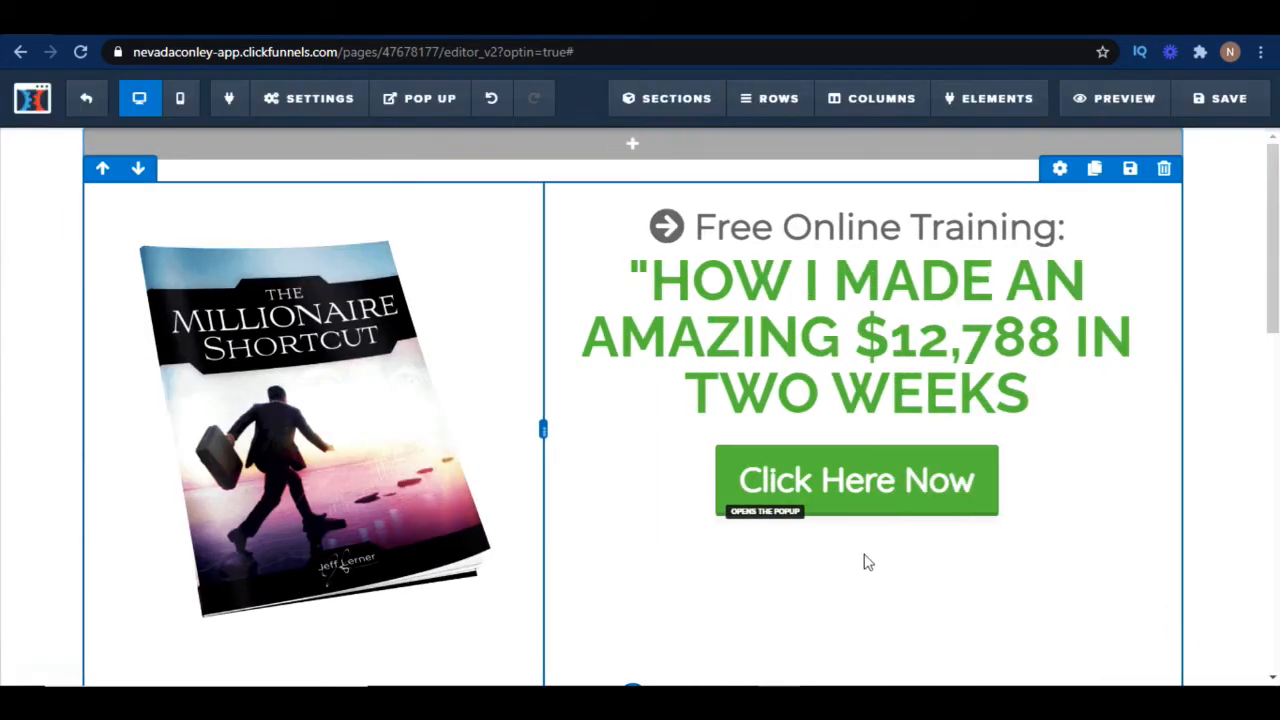
pyautogui.click(1230, 99)
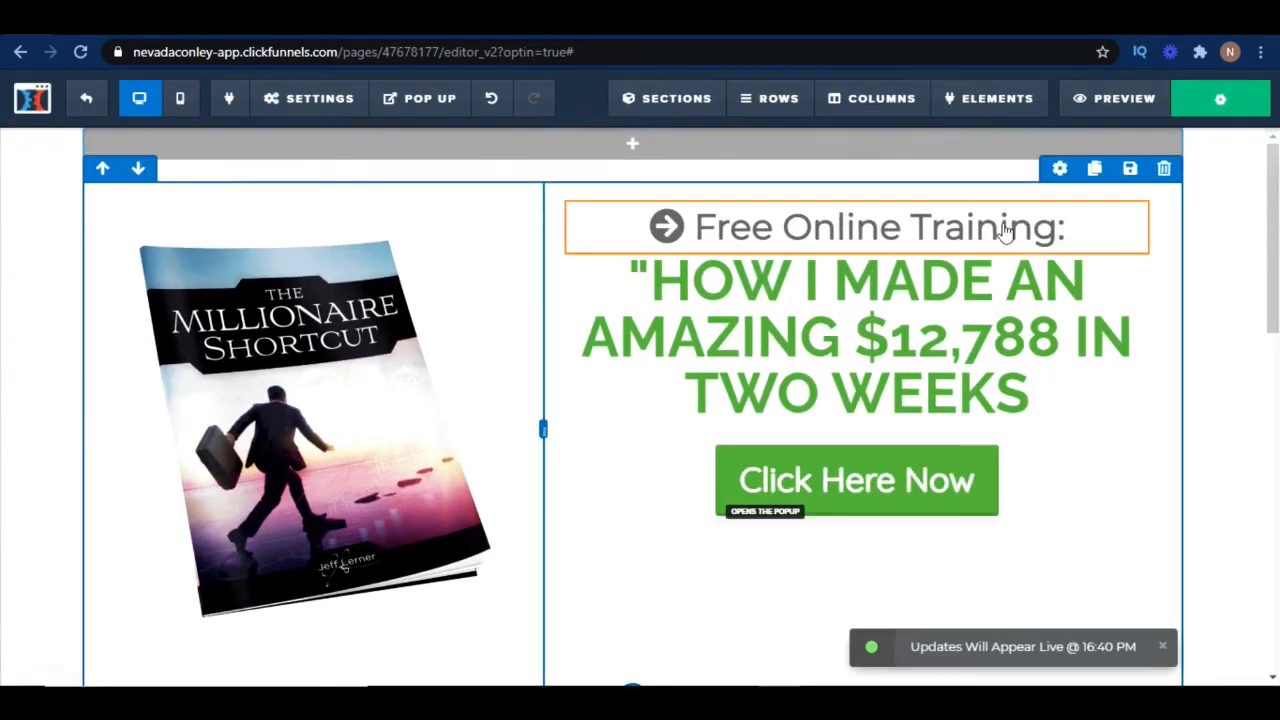
# Rewrite the subheading above the green headline as "FREE eBook On The Fastest Way To Become A Millionaire"
pyautogui.click(1062, 230)
pyautogui.press('BackSpace')
pyautogui.press('BackSpace')
pyautogui.press('BackSpace')
pyautogui.press('BackSpace')
pyautogui.press('BackSpace')
pyautogui.press('BackSpace')
pyautogui.press('BackSpace')
pyautogui.press('BackSpace')
pyautogui.press('BackSpace')
pyautogui.press('BackSpace')
pyautogui.press('BackSpace')
pyautogui.press('BackSpace')
pyautogui.press('BackSpace')
pyautogui.press('BackSpace')
pyautogui.press('BackSpace')
pyautogui.press('BackSpace')
pyautogui.press('BackSpace')
pyautogui.press('BackSpace')
pyautogui.press('BackSpace')
pyautogui.press('BackSpace')
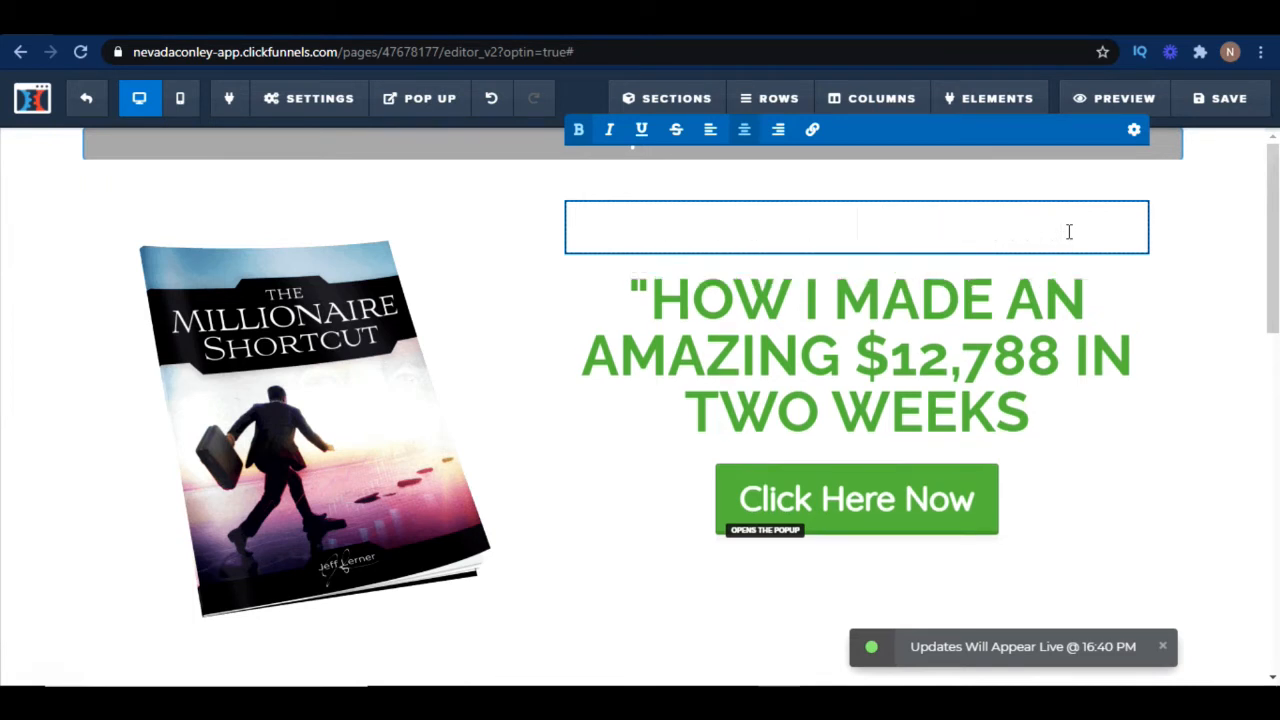
pyautogui.write('FREE')
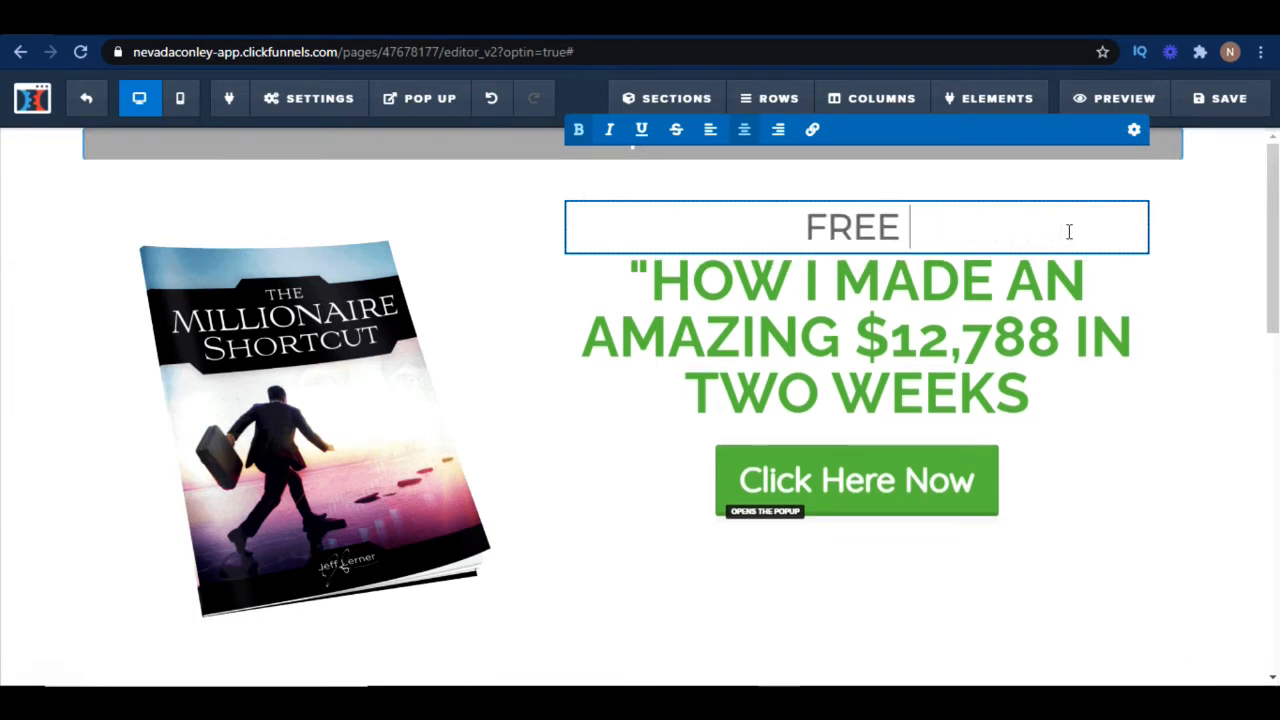
pyautogui.write(' eBook ')
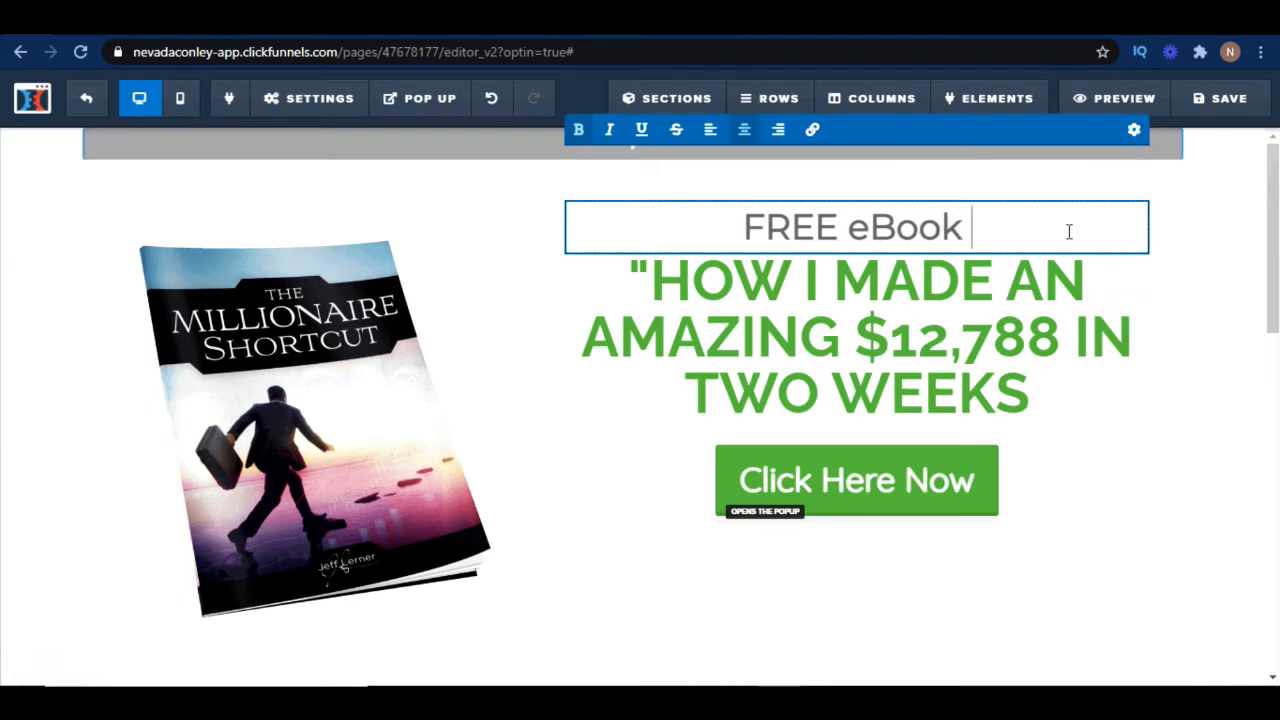
pyautogui.write('On How to')
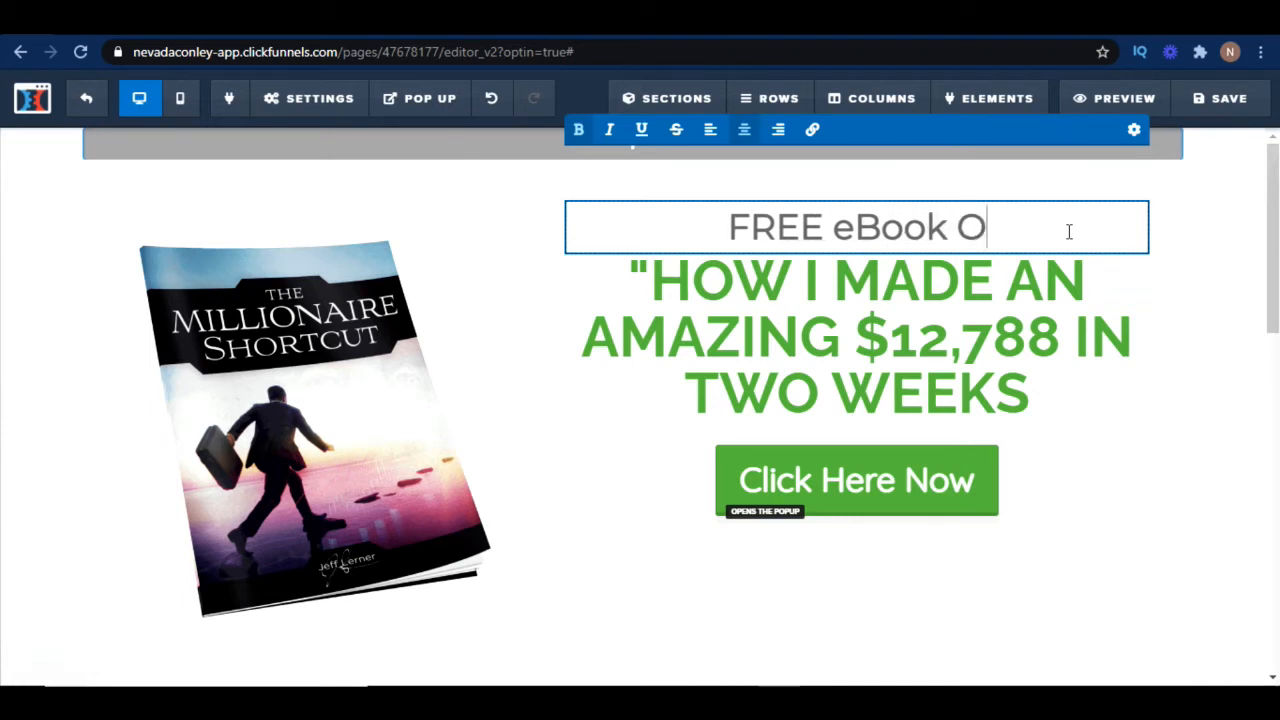
pyautogui.press('BackSpace')
pyautogui.press('BackSpace')
pyautogui.write('To M')
pyautogui.press('BackSpace')
pyautogui.press('BackSpace')
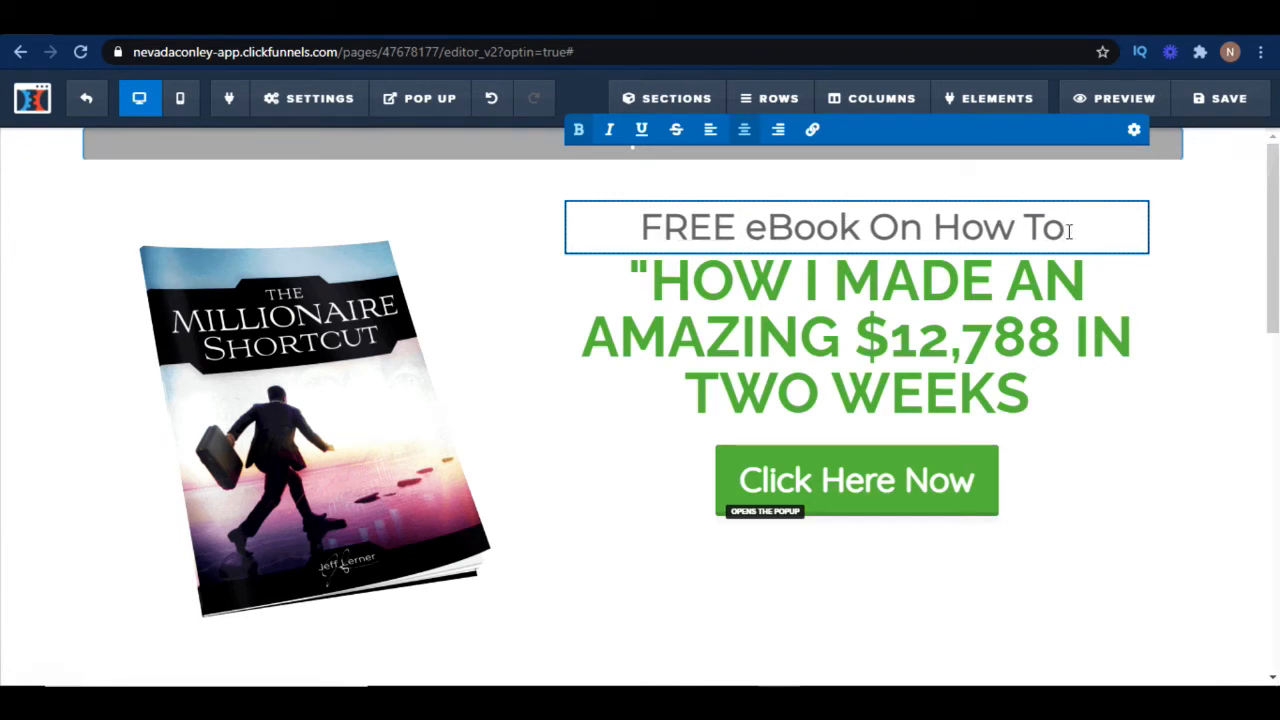
pyautogui.write('Become a')
pyautogui.press('BackSpace')
pyautogui.press('BackSpace')
pyautogui.press('BackSpace')
pyautogui.press('BackSpace')
pyautogui.press('BackSpace')
pyautogui.press('BackSpace')
pyautogui.press('BackSpace')
pyautogui.press('BackSpace')
pyautogui.press('BackSpace')
pyautogui.press('BackSpace')
pyautogui.press('BackSpace')
pyautogui.press('BackSpace')
pyautogui.press('BackSpace')
pyautogui.press('BackSpace')
pyautogui.press('BackSpace')
pyautogui.press('BackSpace')
pyautogui.write('Teh')
pyautogui.press('BackSpace')
pyautogui.press('BackSpace')
pyautogui.write('he Fastest WA')
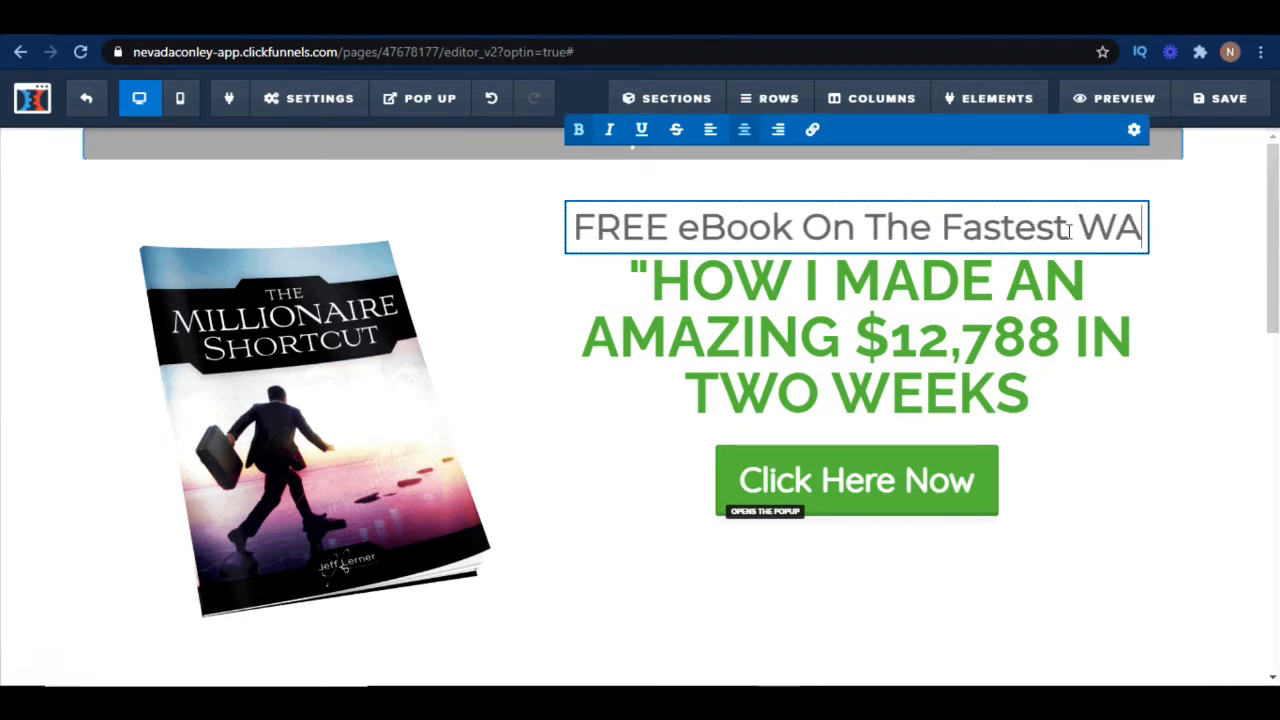
pyautogui.press('BackSpace')
pyautogui.write('ay t')
pyautogui.press('BackSpace')
pyautogui.write('To Beccome')
pyautogui.press('BackSpace')
pyautogui.press('BackSpace')
pyautogui.press('BackSpace')
pyautogui.press('BackSpace')
pyautogui.press('BackSpace')
pyautogui.write('ome A Millionaire')
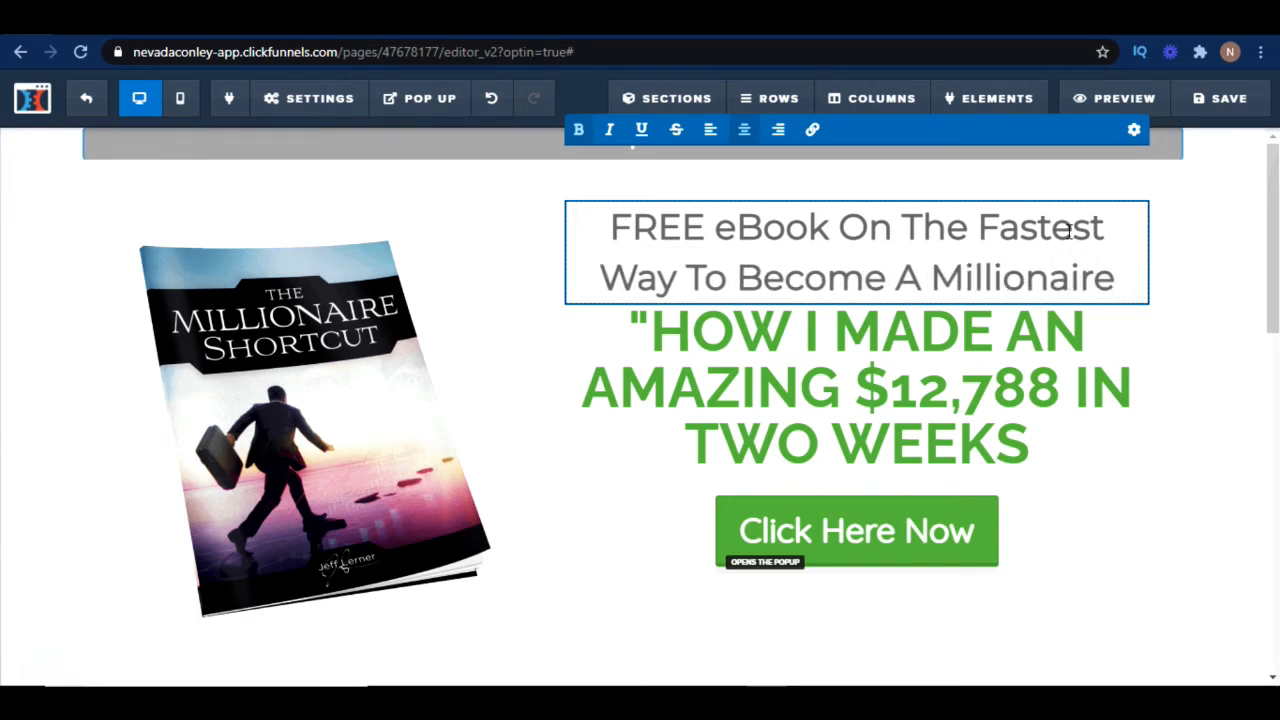
# Replace the green headline text with "CLICK BELOW NOW!!"
pyautogui.click(1014, 443)
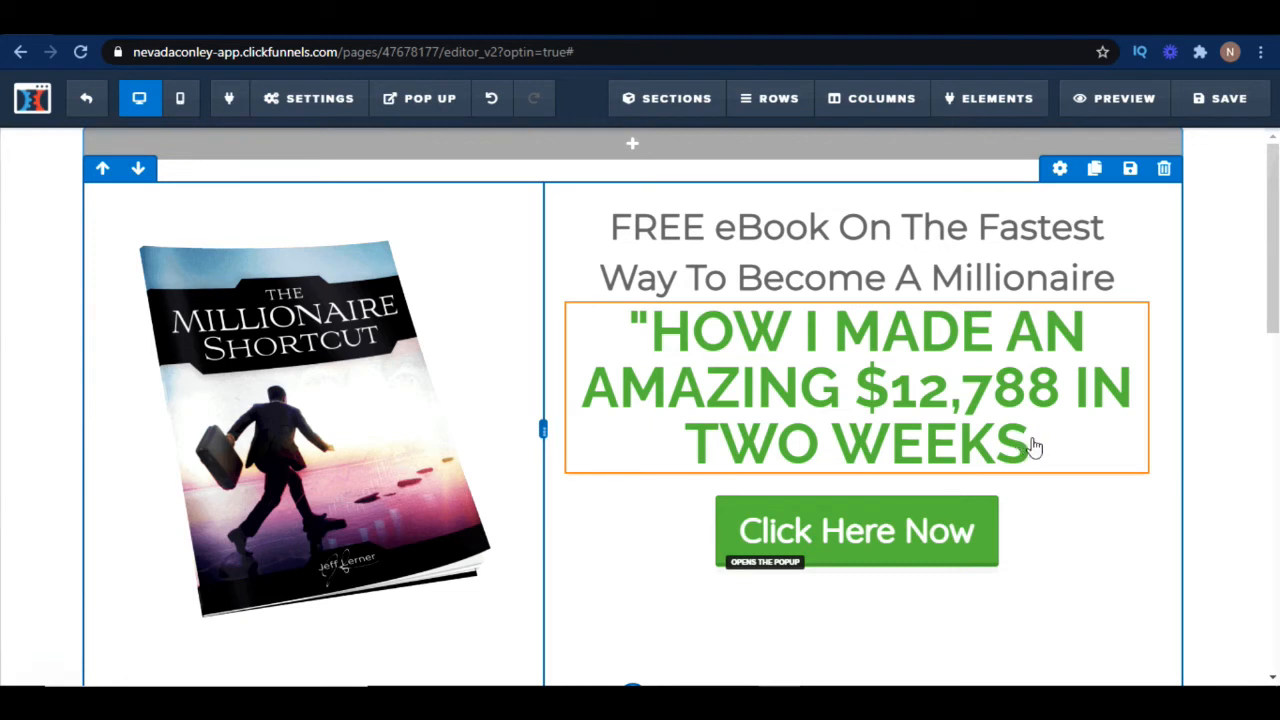
pyautogui.click(1035, 447)
pyautogui.moveTo(1045, 445); pyautogui.dragTo(624, 332)
pyautogui.write('CL')
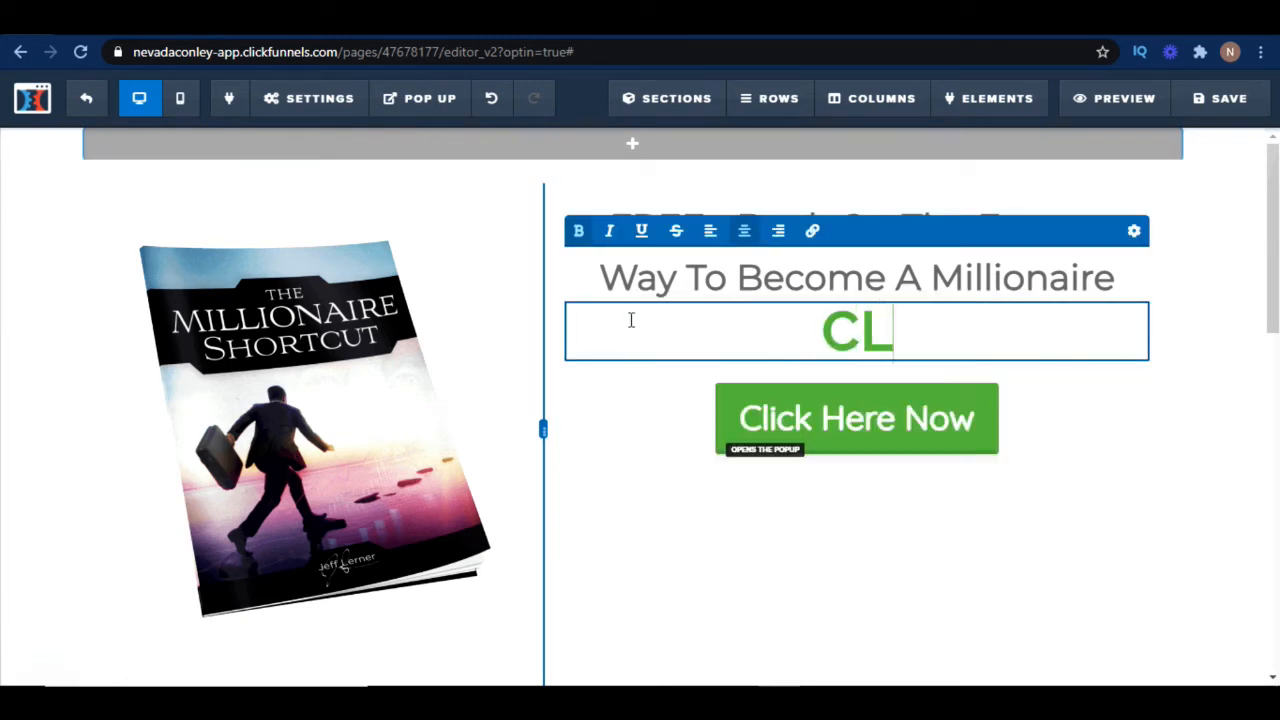
pyautogui.write('ICK BELOW ')
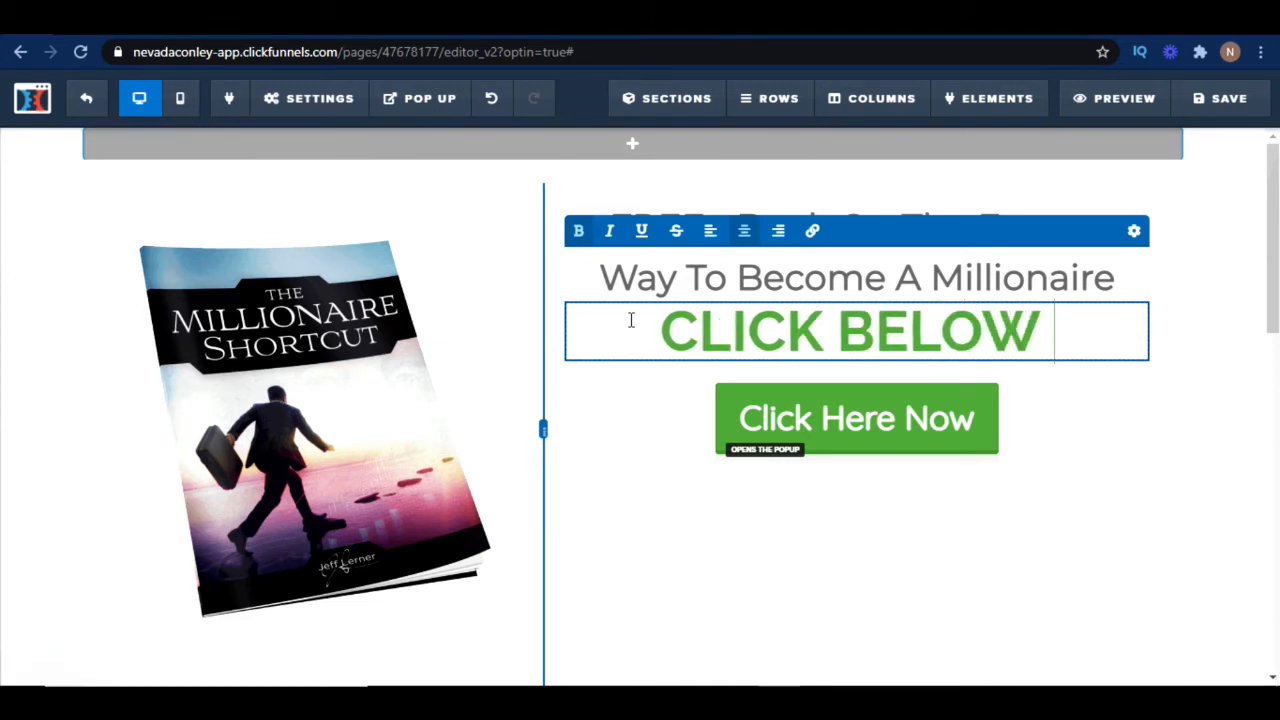
pyautogui.write('NOW')
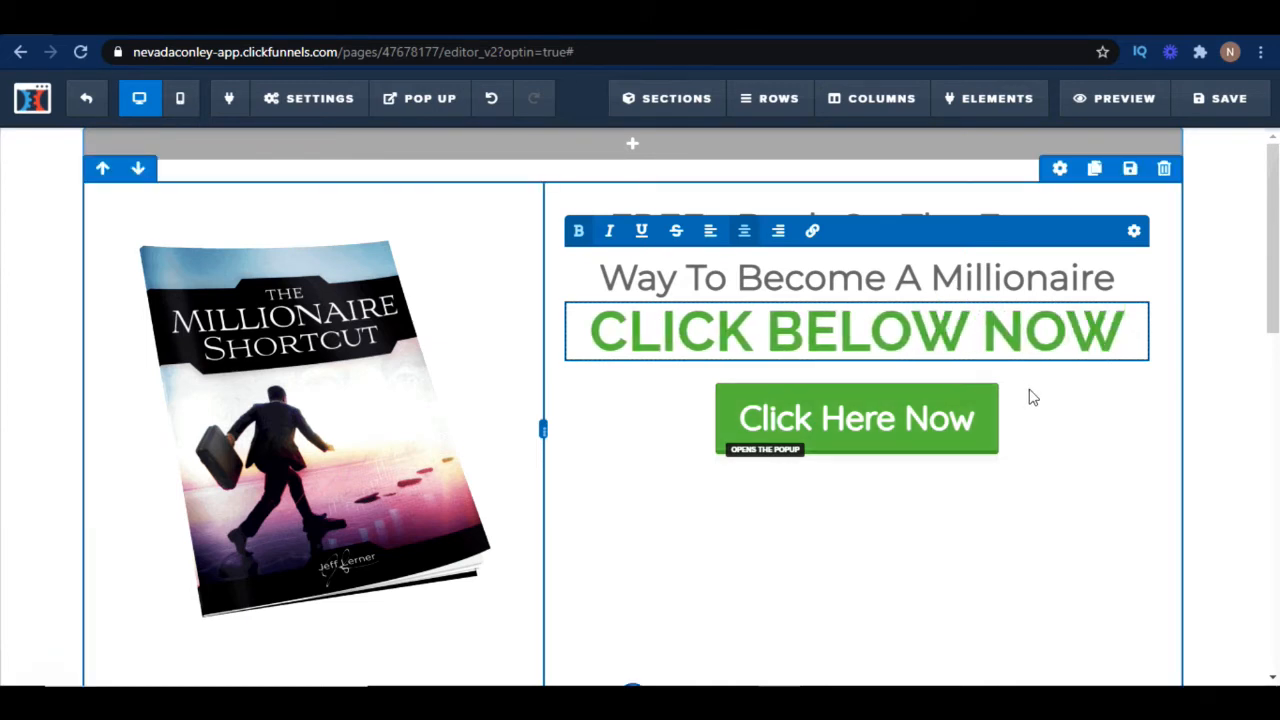
pyautogui.write('!!')
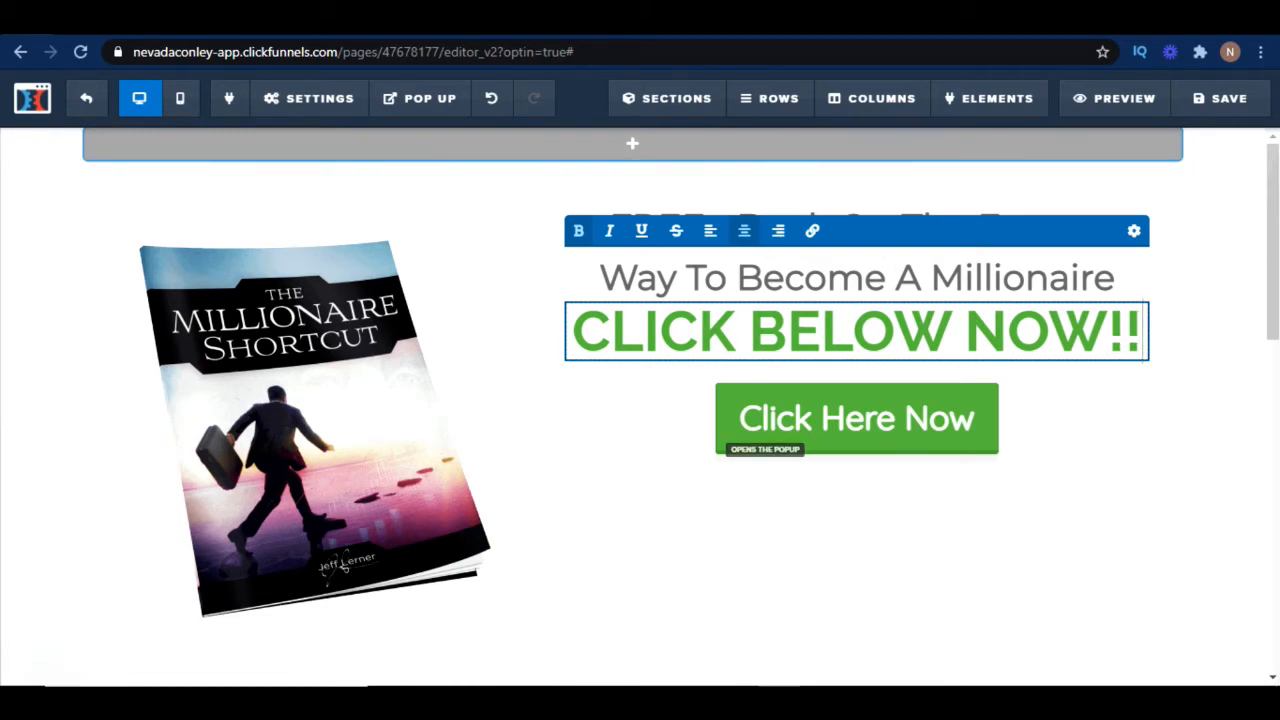
# Delete the footer section with the Mother Funnel Secrets logo and copyright line
pyautogui.click(1204, 432)
pyautogui.scroll(-6, 1097, 560)
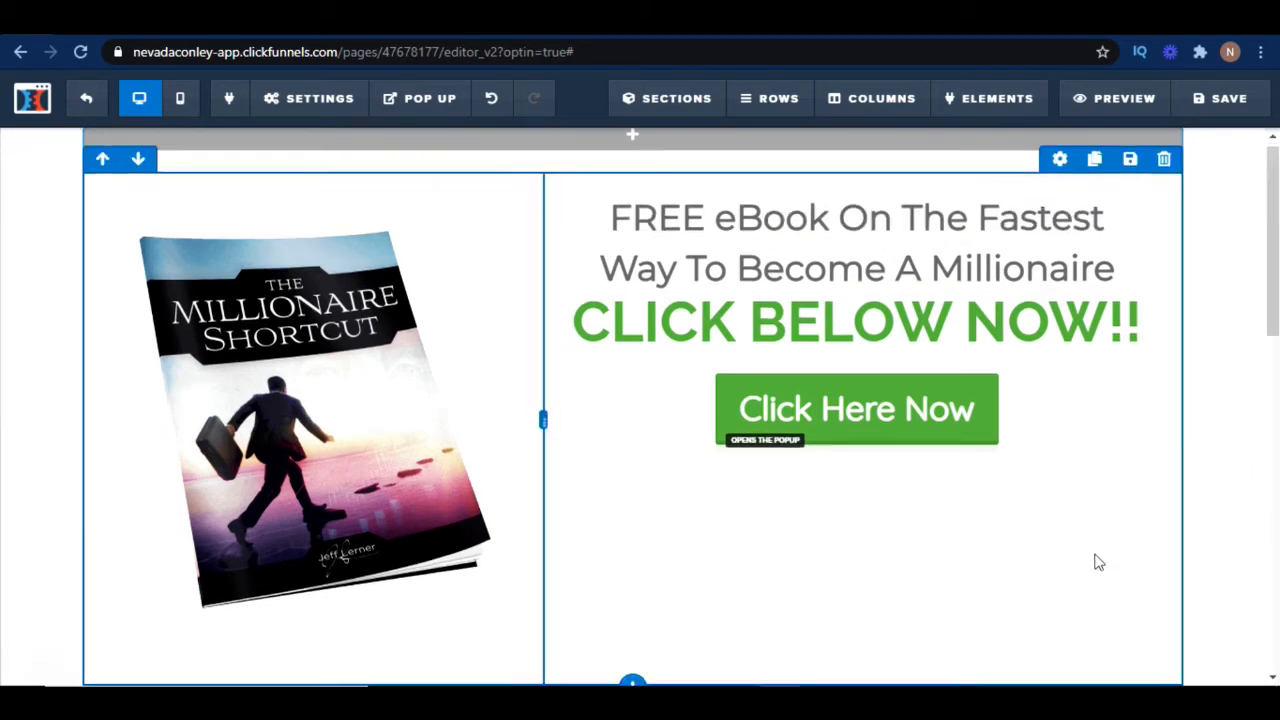
pyautogui.scroll(-3, 1097, 560)
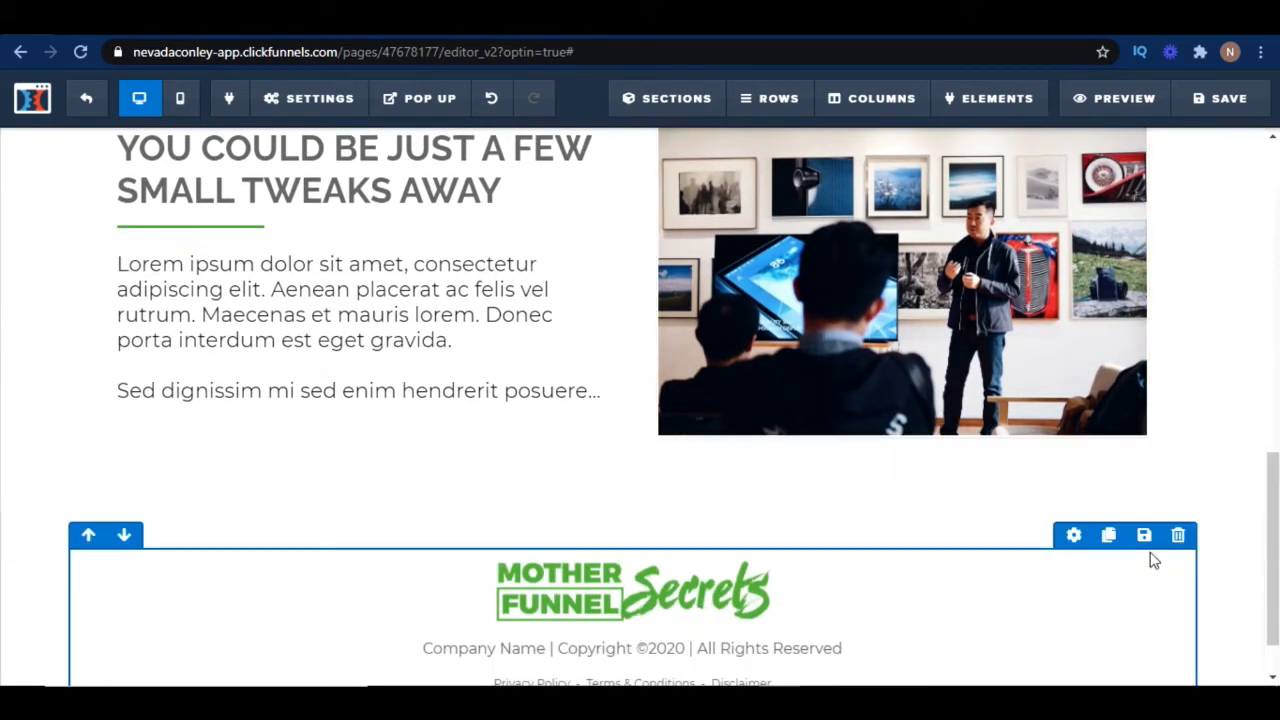
pyautogui.click(1178, 537)
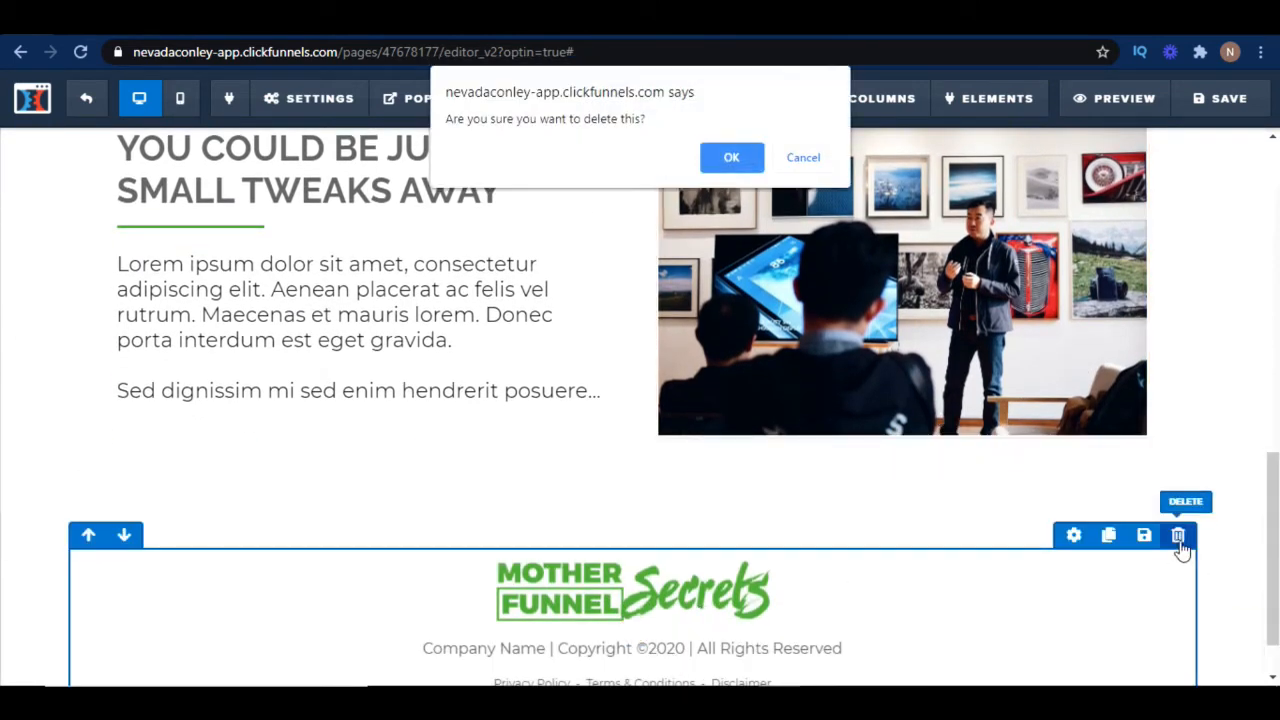
pyautogui.click(750, 164)
# Delete the row containing the "You Could Be Just A Few Small Tweaks Away" text and photo
pyautogui.scroll(4, 1193, 409)
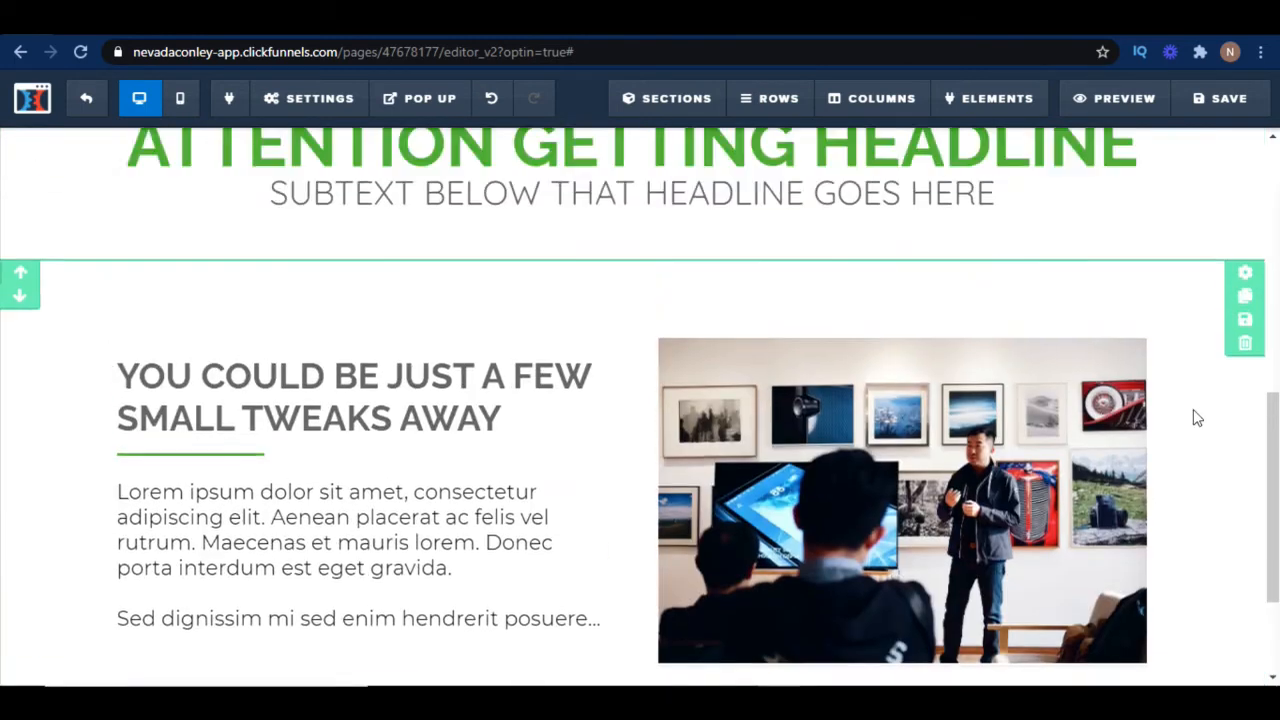
pyautogui.click(1165, 500)
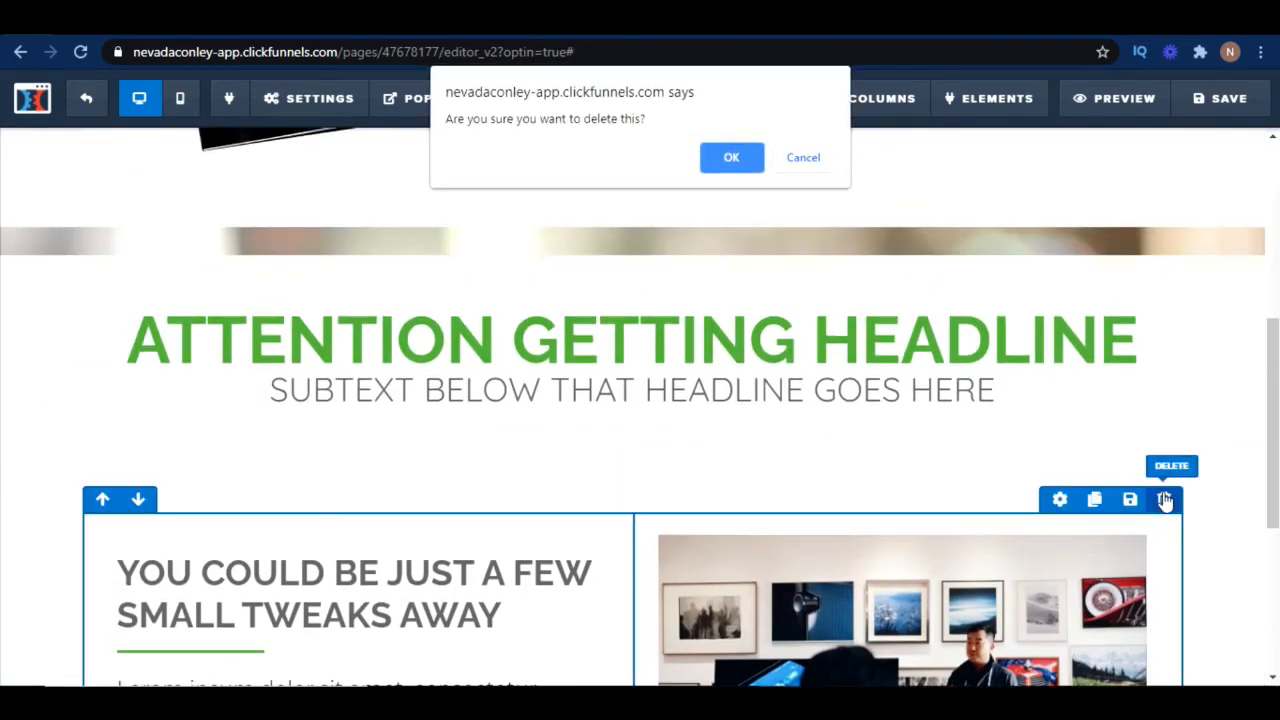
pyautogui.click(750, 157)
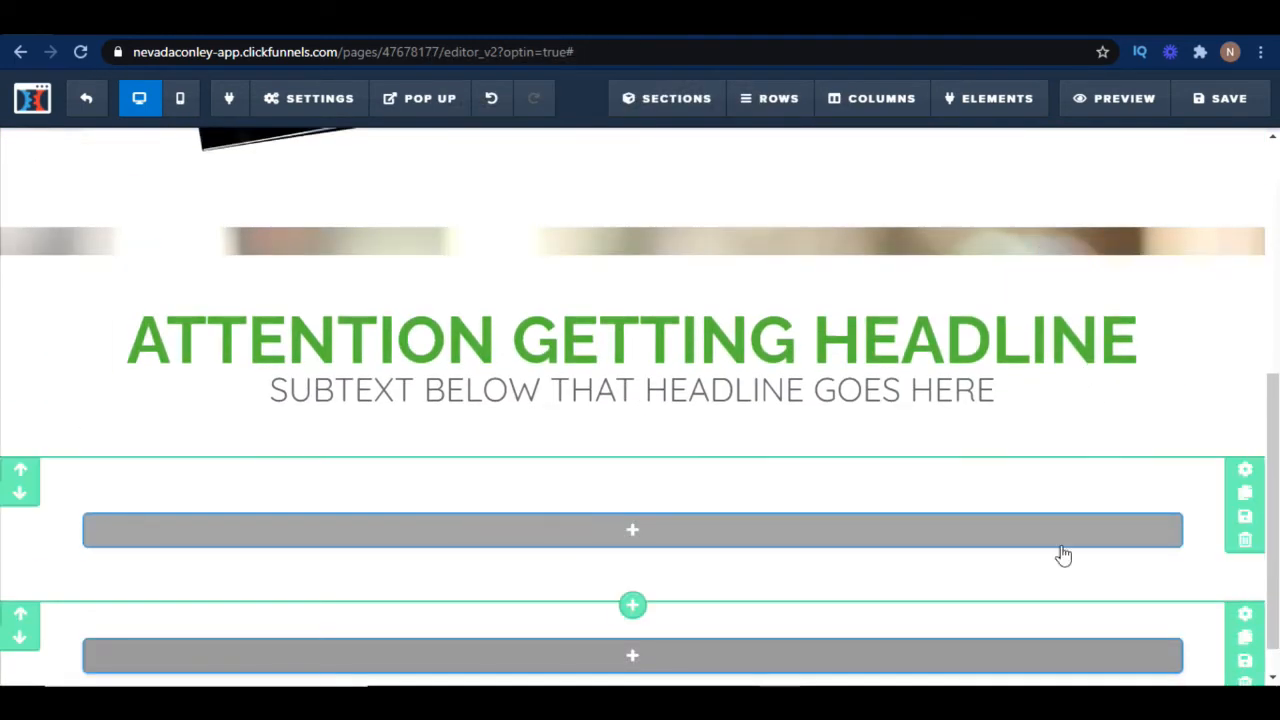
# Delete the two empty sections and the Attention Getting Headline section below the optin area
pyautogui.scroll(-1, 1190, 620)
pyautogui.click(1243, 648)
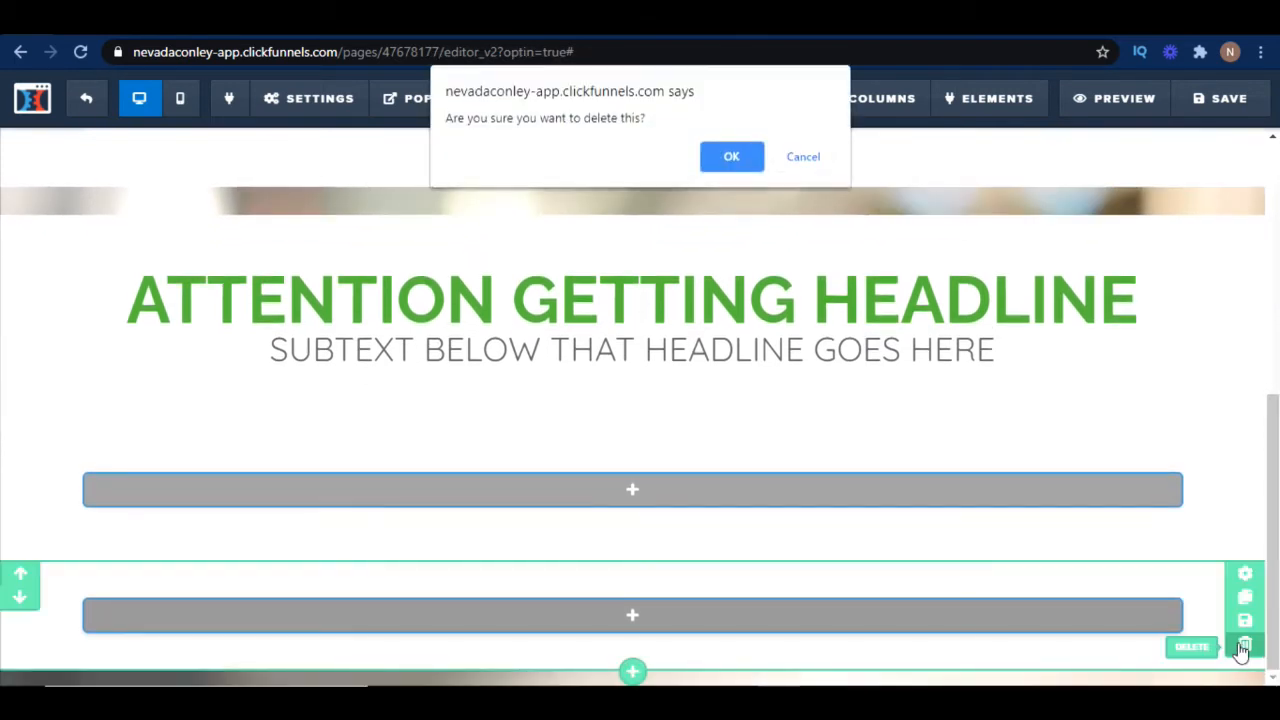
pyautogui.click(718, 157)
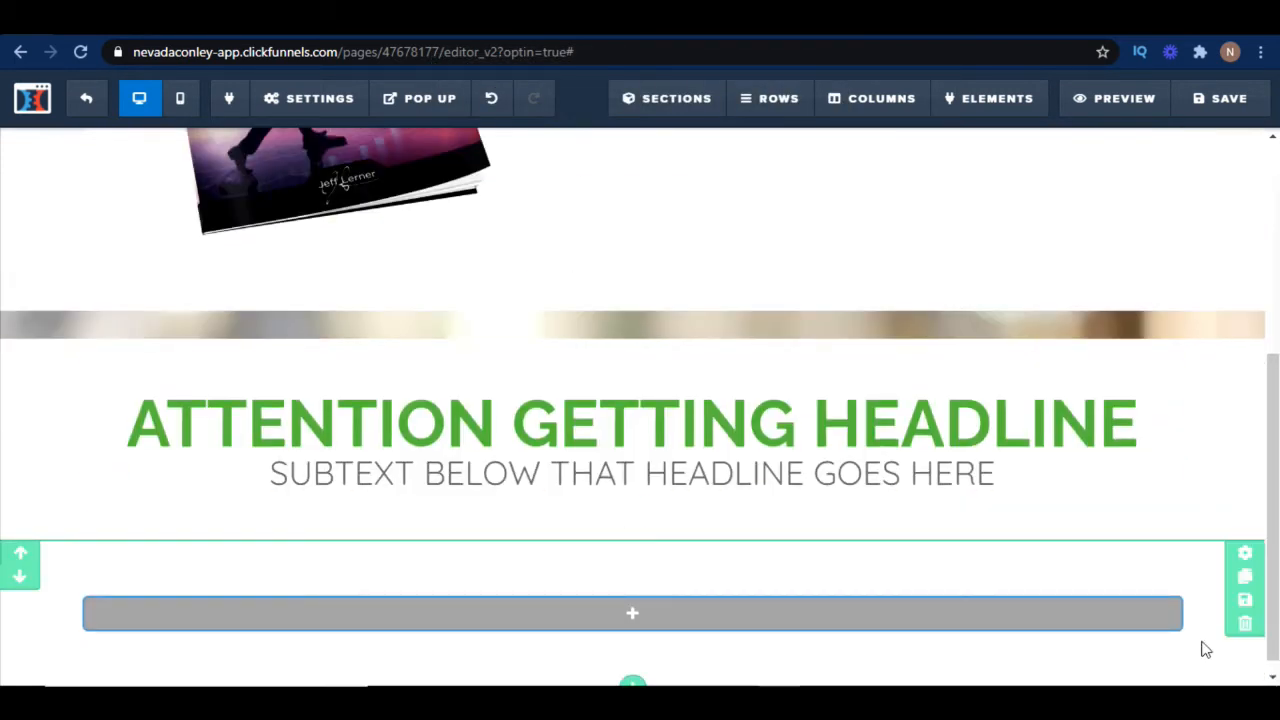
pyautogui.click(1245, 624)
pyautogui.click(724, 157)
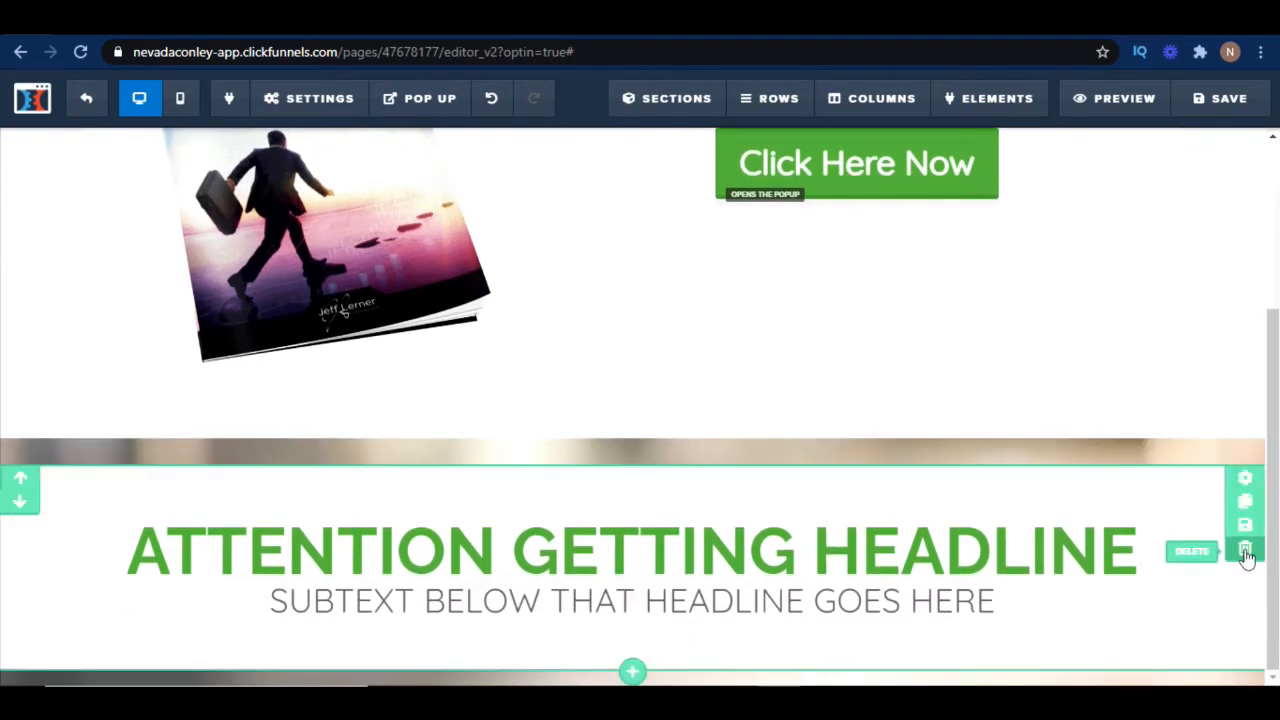
pyautogui.click(1245, 553)
pyautogui.click(727, 157)
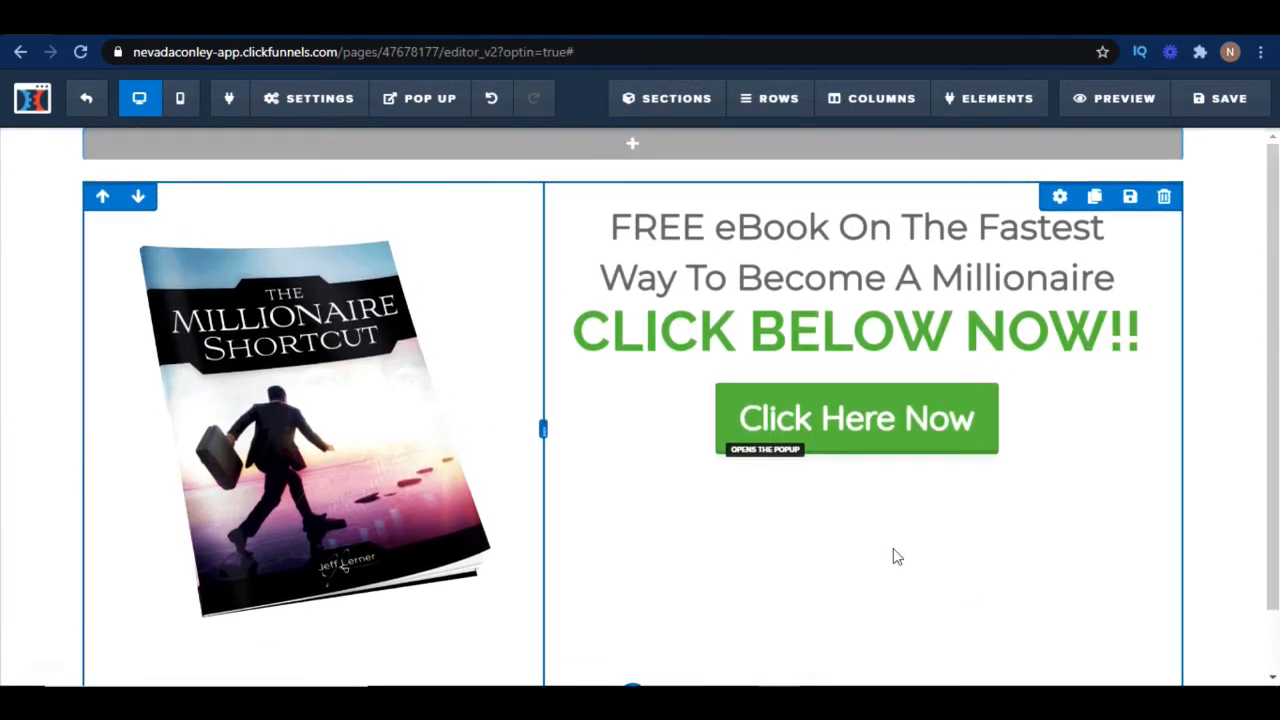
# Open the pop up and change its headline to "Where Can I Send Your FREE eBook?"
pyautogui.click(437, 99)
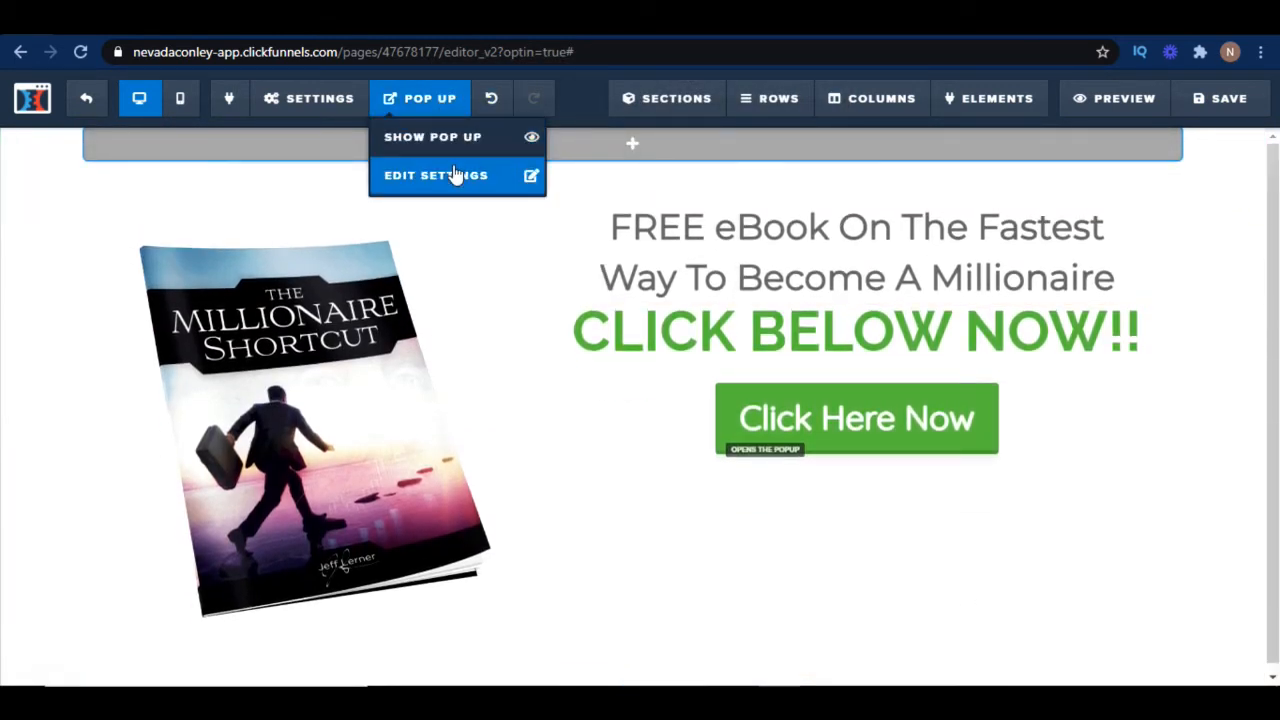
pyautogui.click(443, 142)
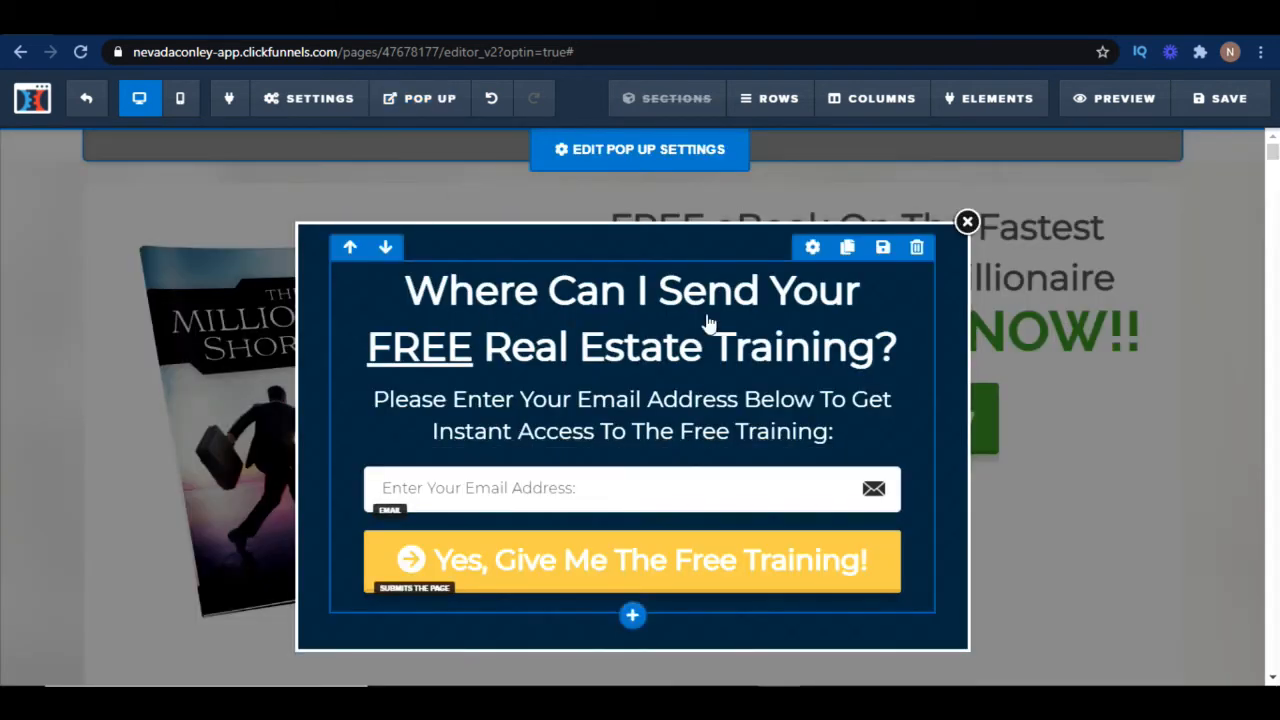
pyautogui.click(628, 372)
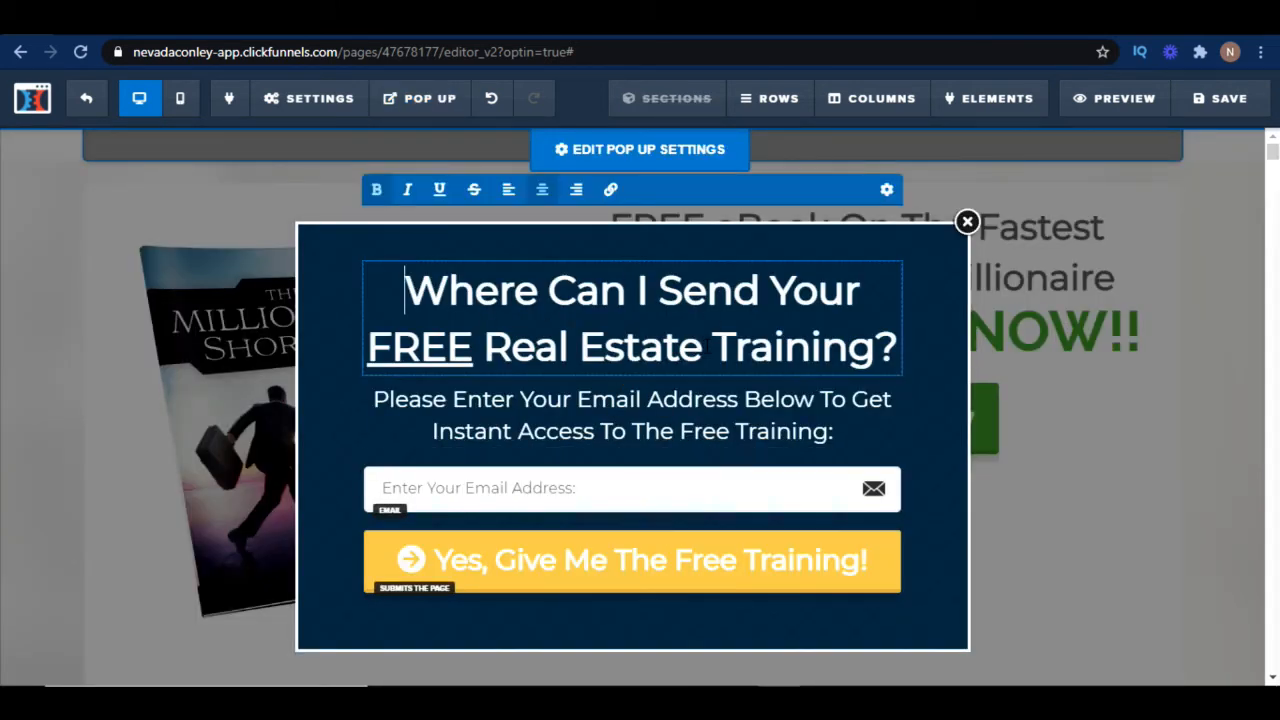
pyautogui.moveTo(880, 348); pyautogui.dragTo(490, 347)
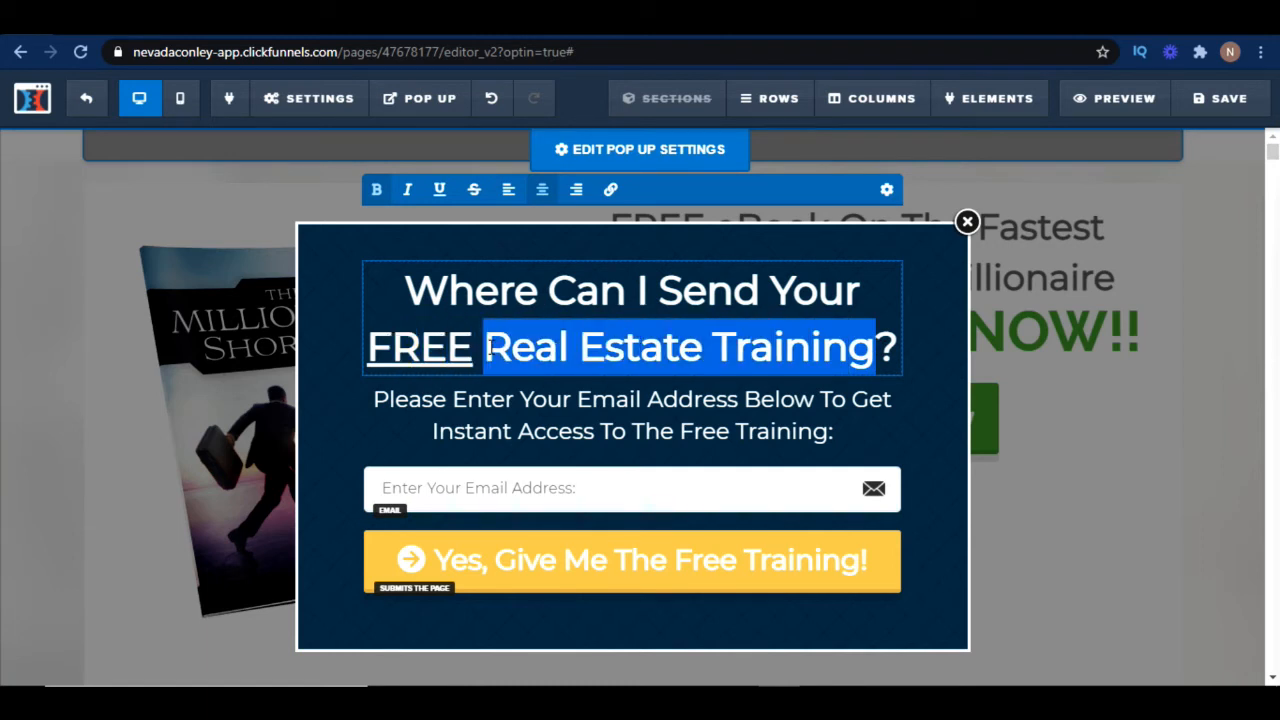
pyautogui.write('Eboo')
pyautogui.press('BackSpace')
pyautogui.press('BackSpace')
pyautogui.press('BackSpace')
pyautogui.press('BackSpace')
pyautogui.write('eBook?')
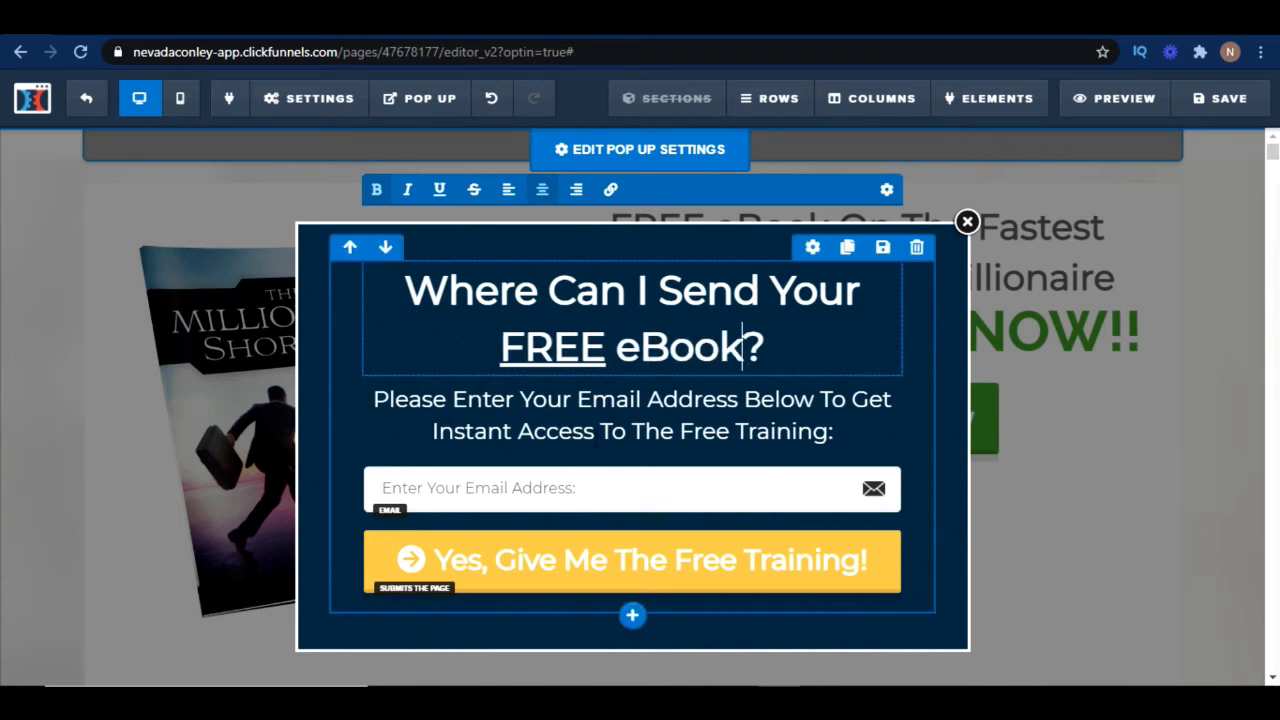
# Change the pop up's subtext ending from "Free Training" to "Free eBook"
pyautogui.moveTo(828, 431); pyautogui.dragTo(675, 431)
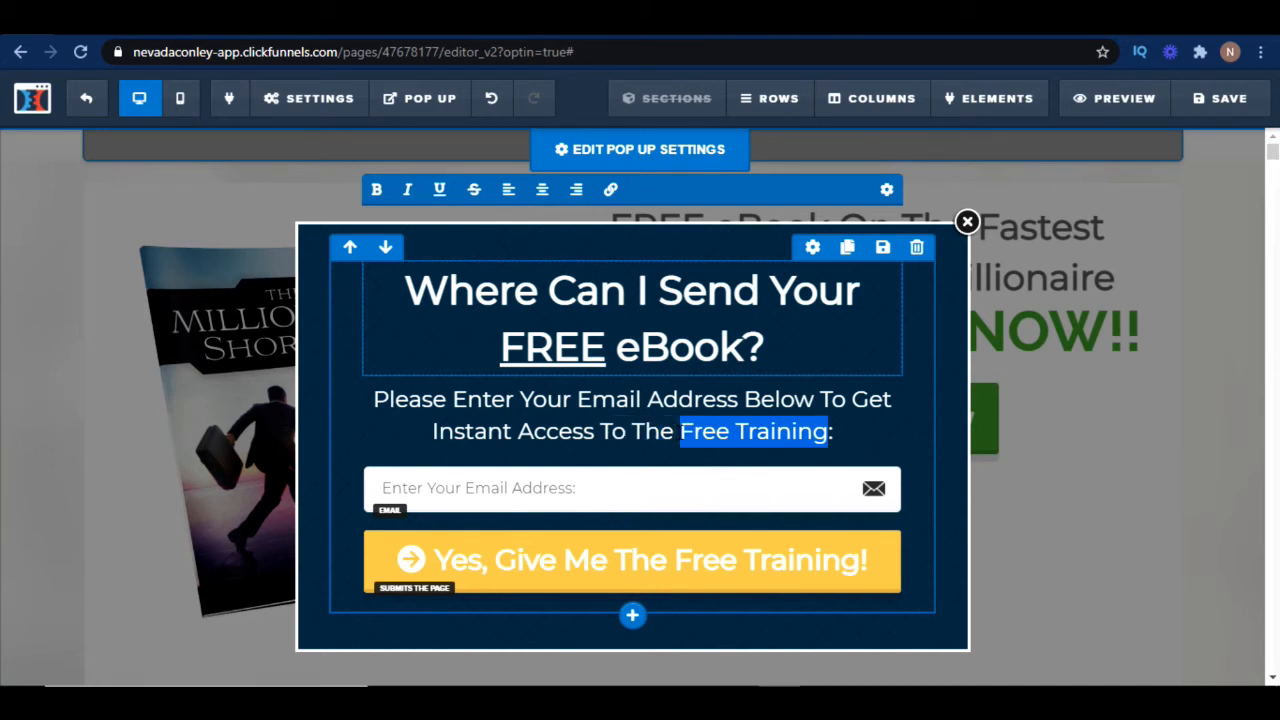
pyautogui.tripleClick(777, 438)
pyautogui.click(777, 436)
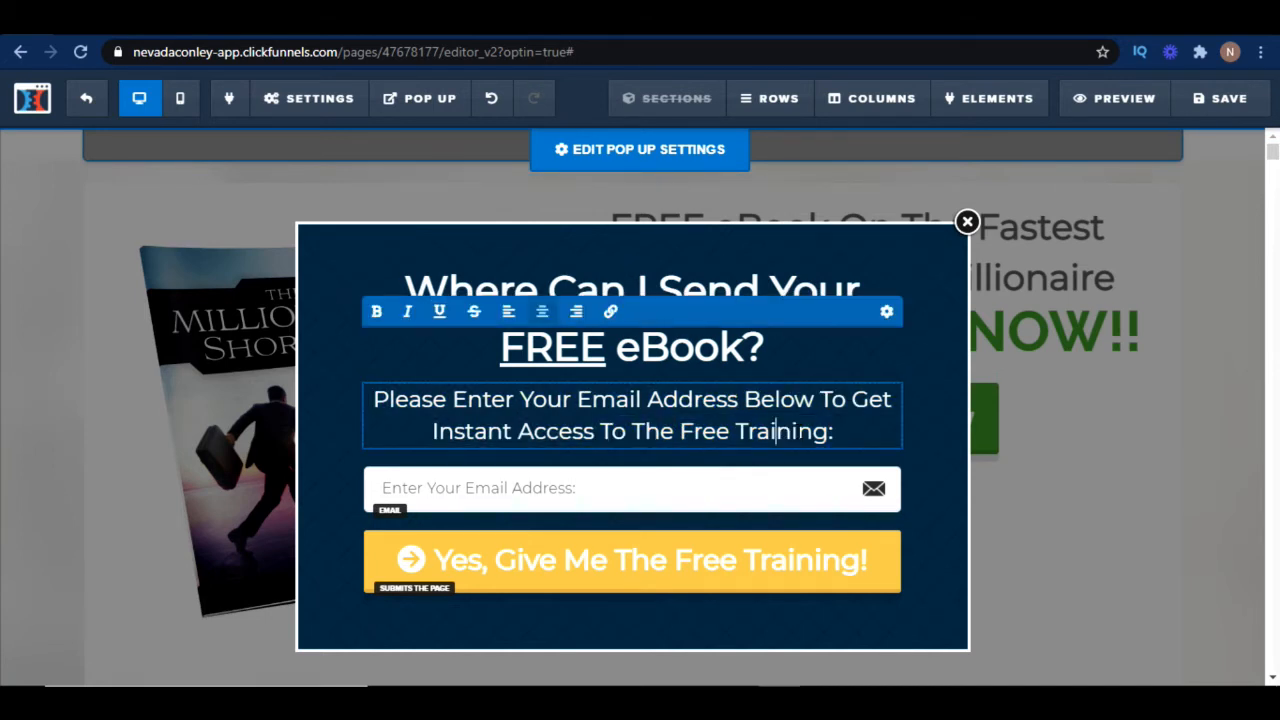
pyautogui.doubleClick(798, 432)
pyautogui.write('eBook')
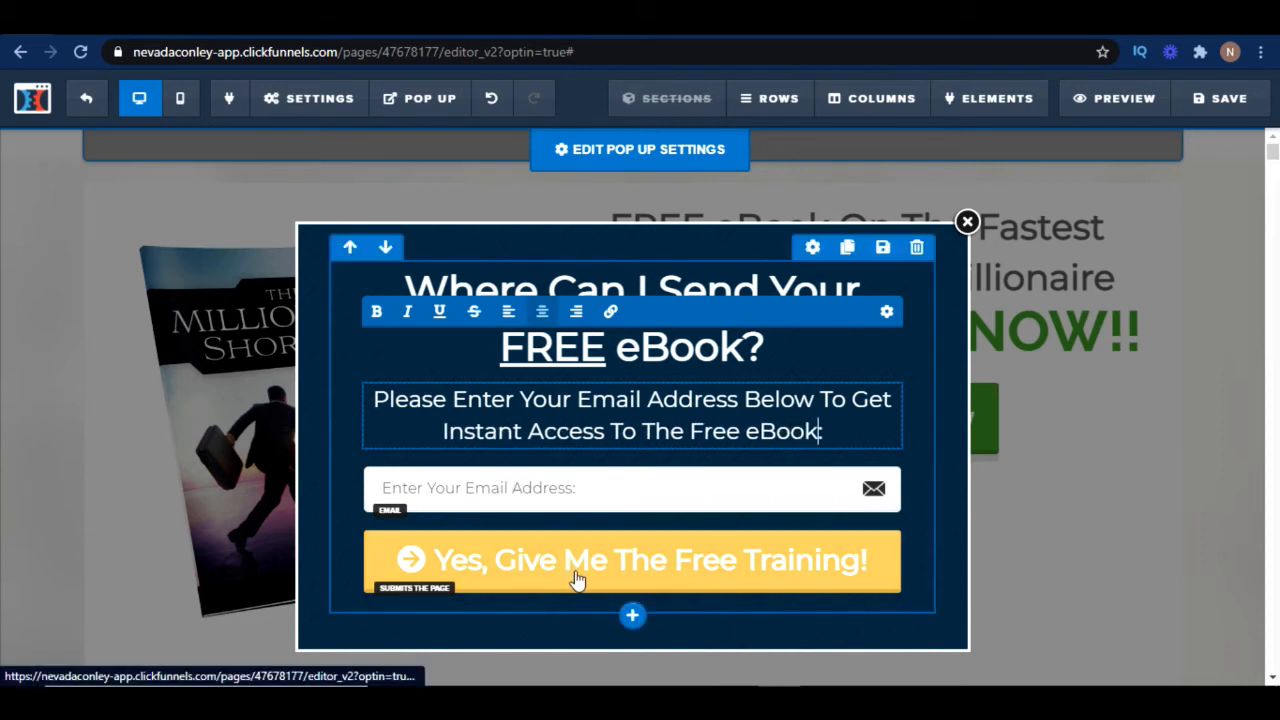
pyautogui.click(577, 580)
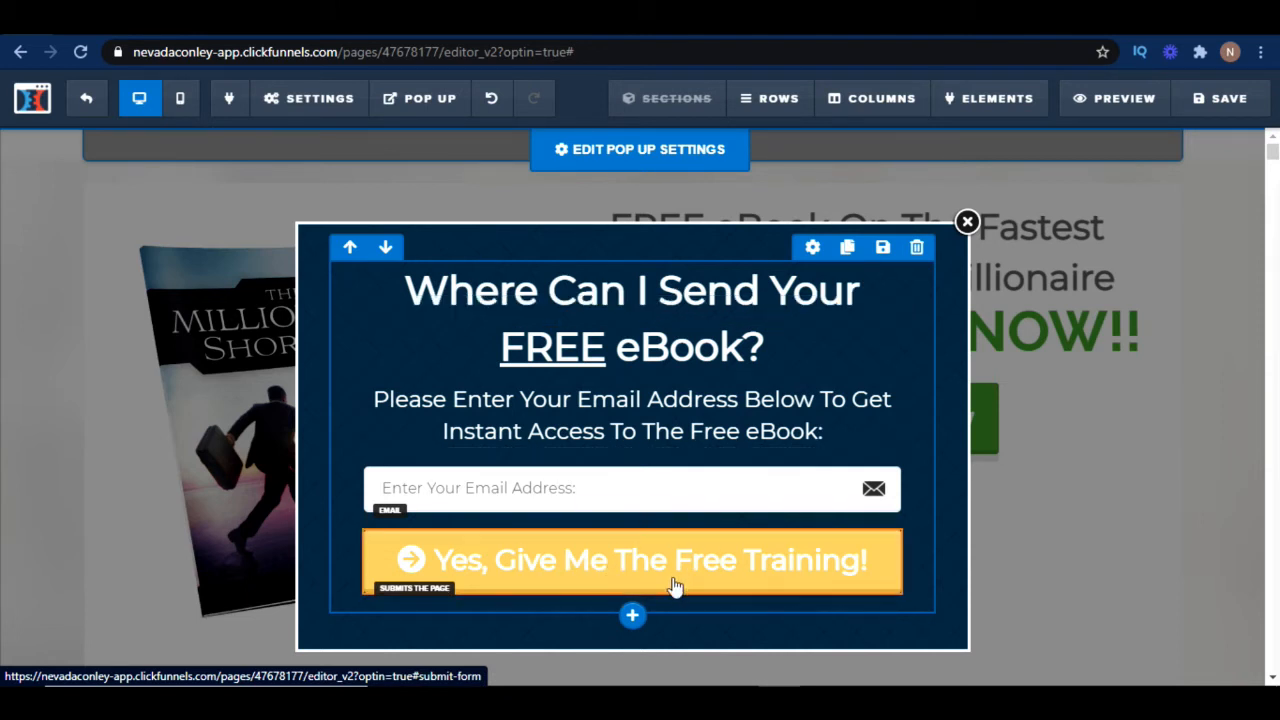
# Open the pop up settings panel and close it again without changes
pyautogui.click(966, 222)
pyautogui.moveTo(420, 104)
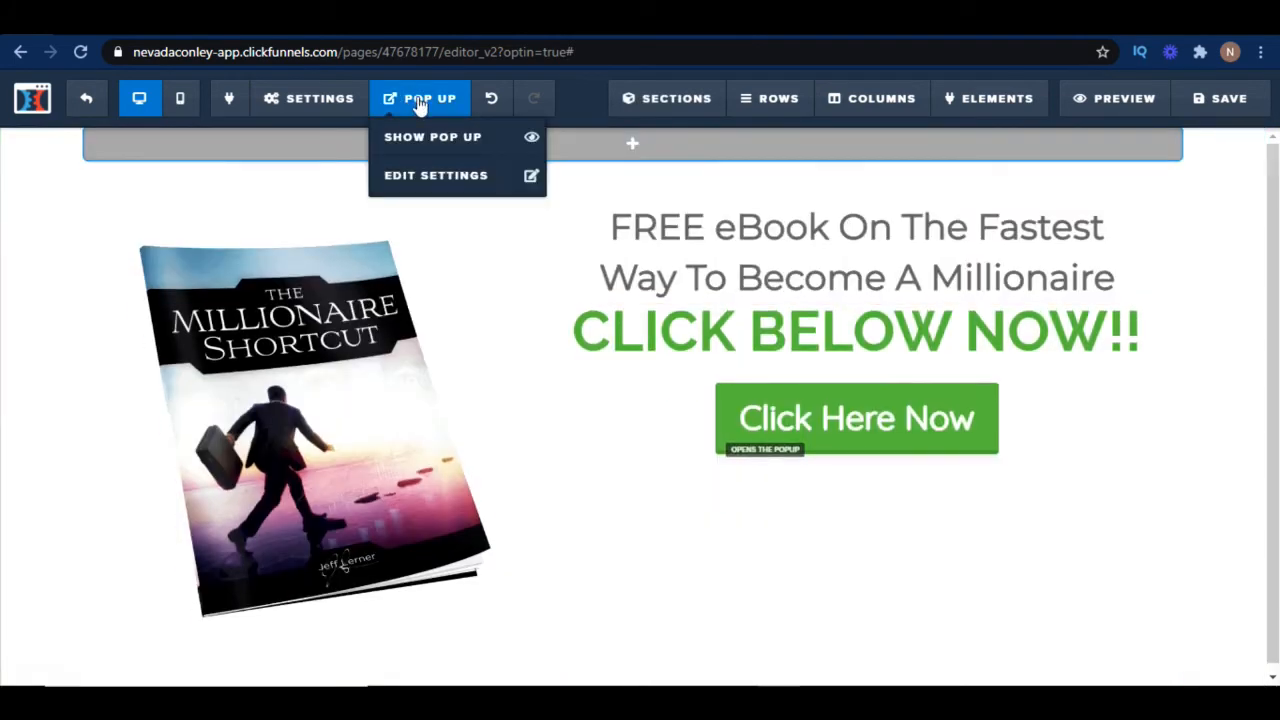
pyautogui.click(445, 178)
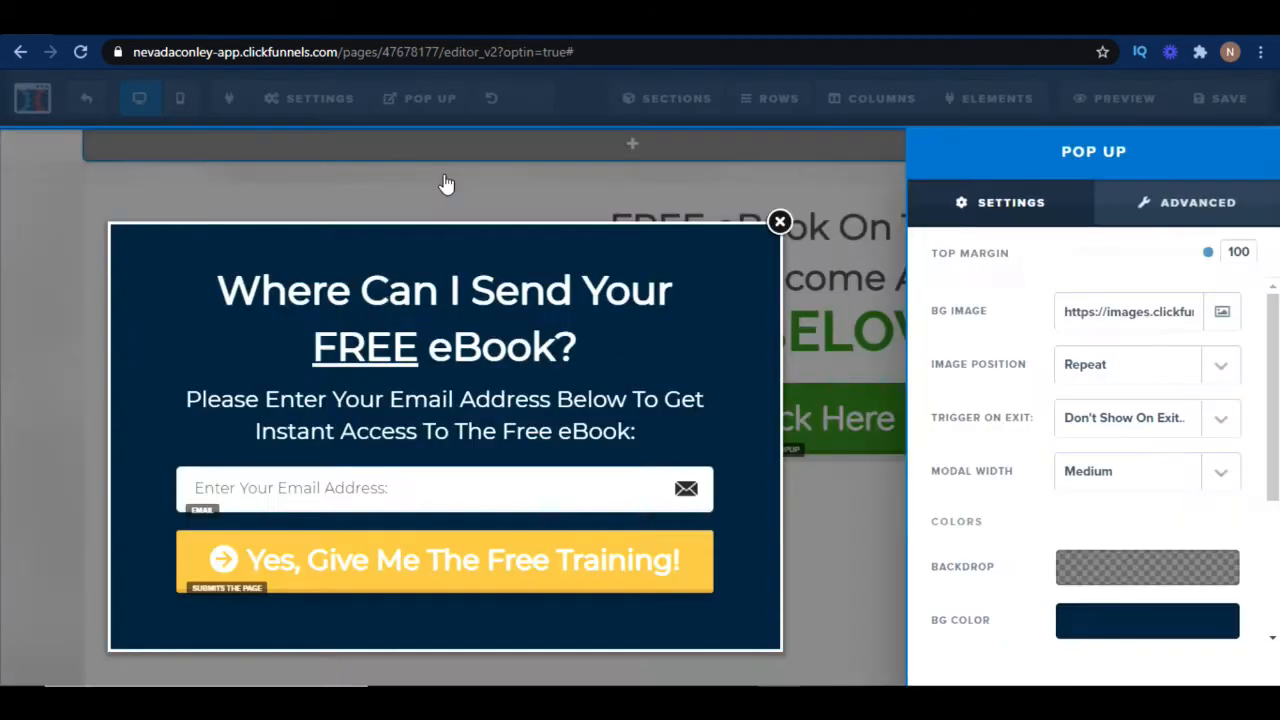
pyautogui.click(530, 580)
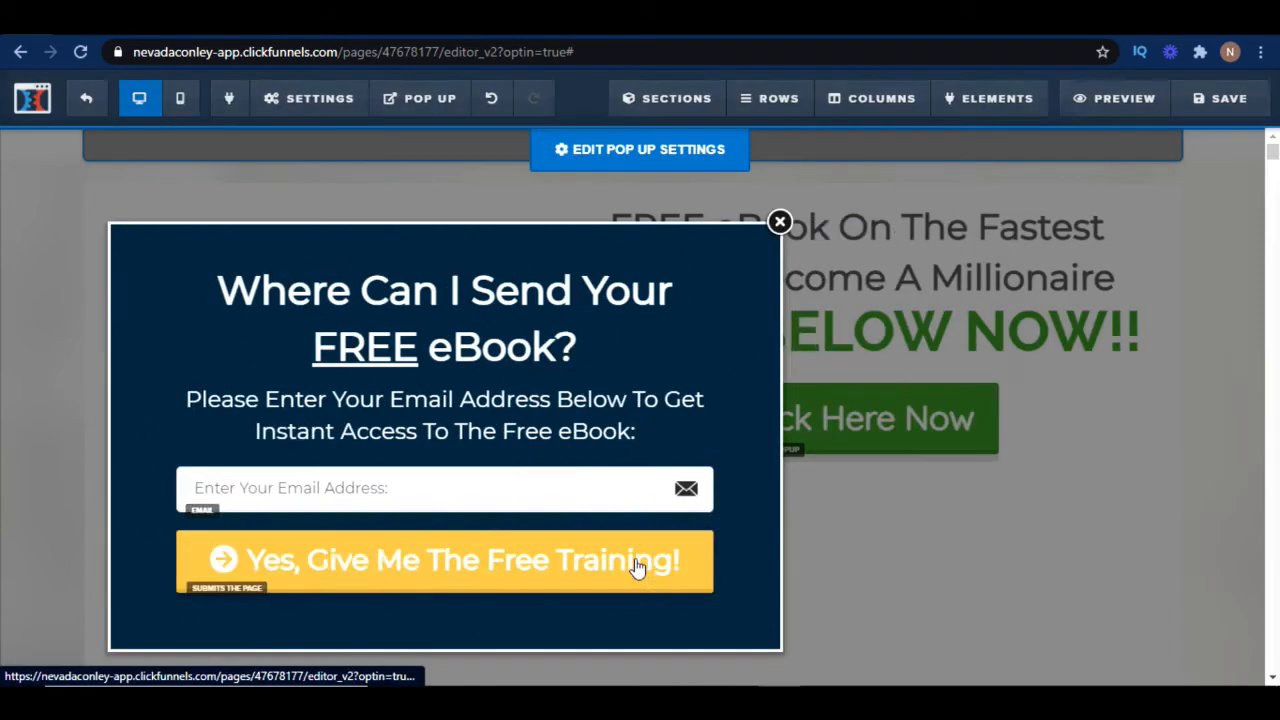
# Check the pop up button's action and change its text to "Yes, Give Me The Free eBook!"
pyautogui.click(637, 567)
pyautogui.click(1152, 328)
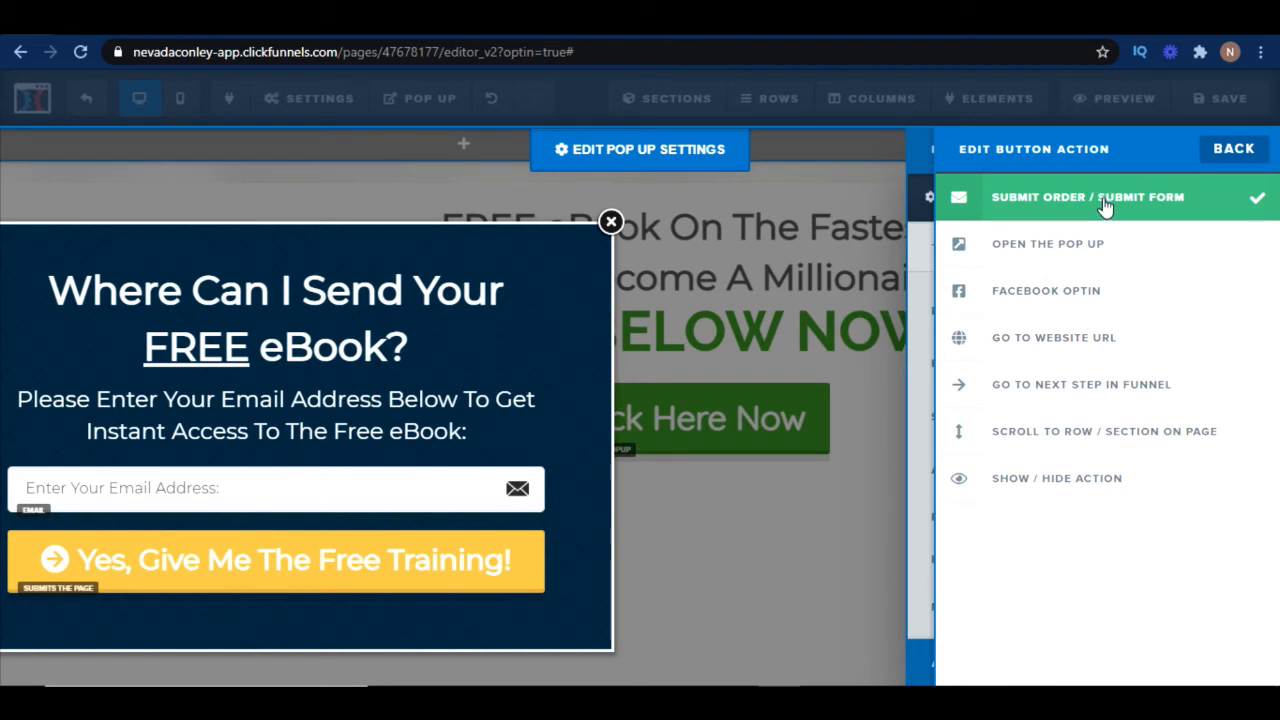
pyautogui.click(1236, 152)
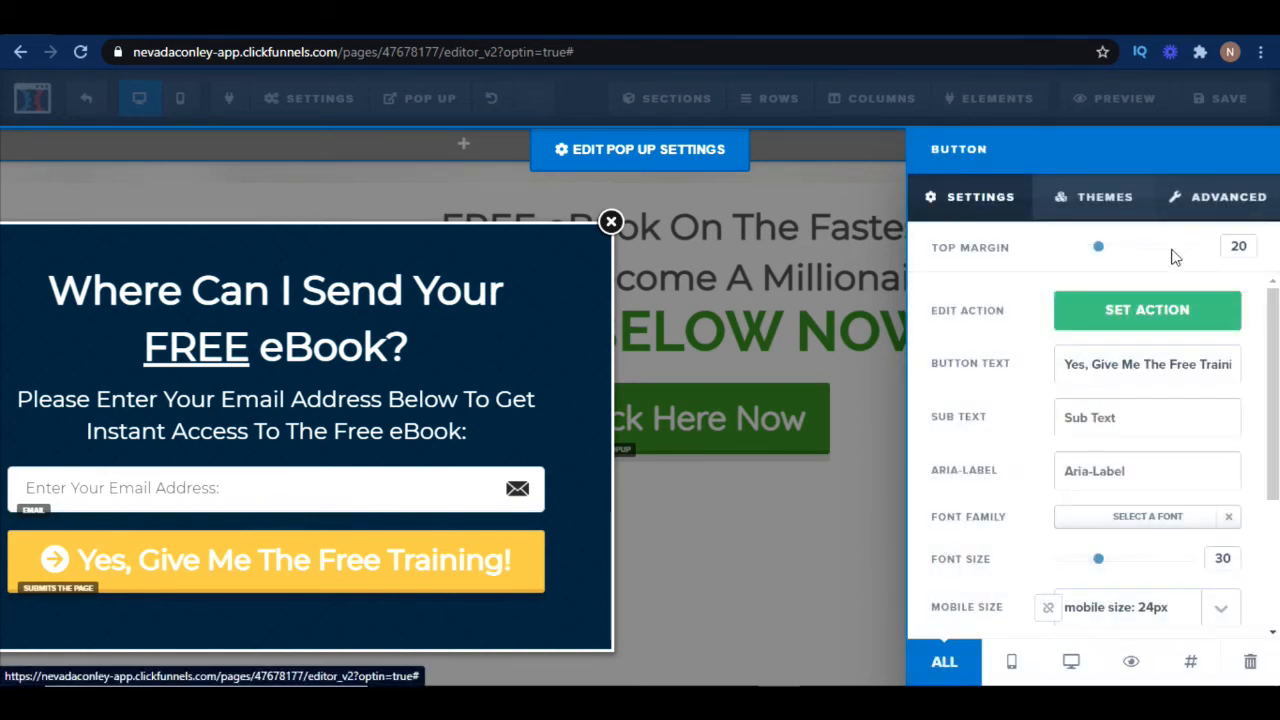
pyautogui.doubleClick(1225, 364)
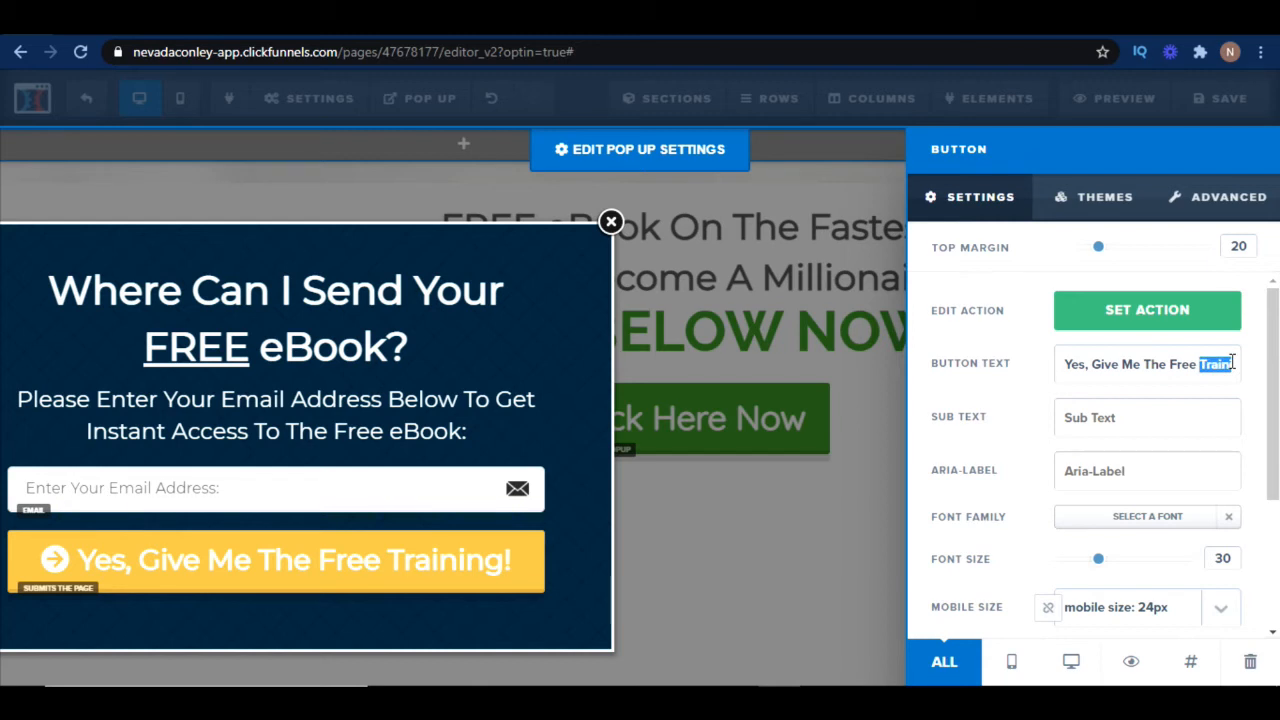
pyautogui.write('eBook')
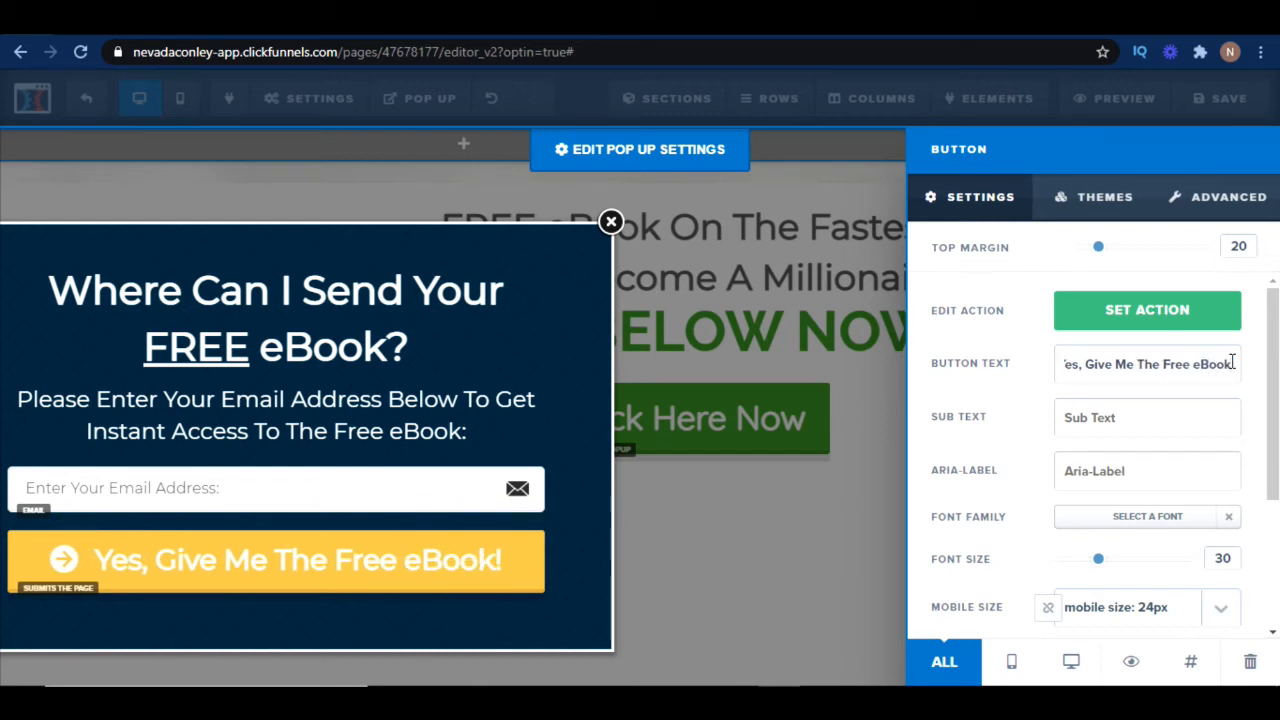
pyautogui.click(862, 592)
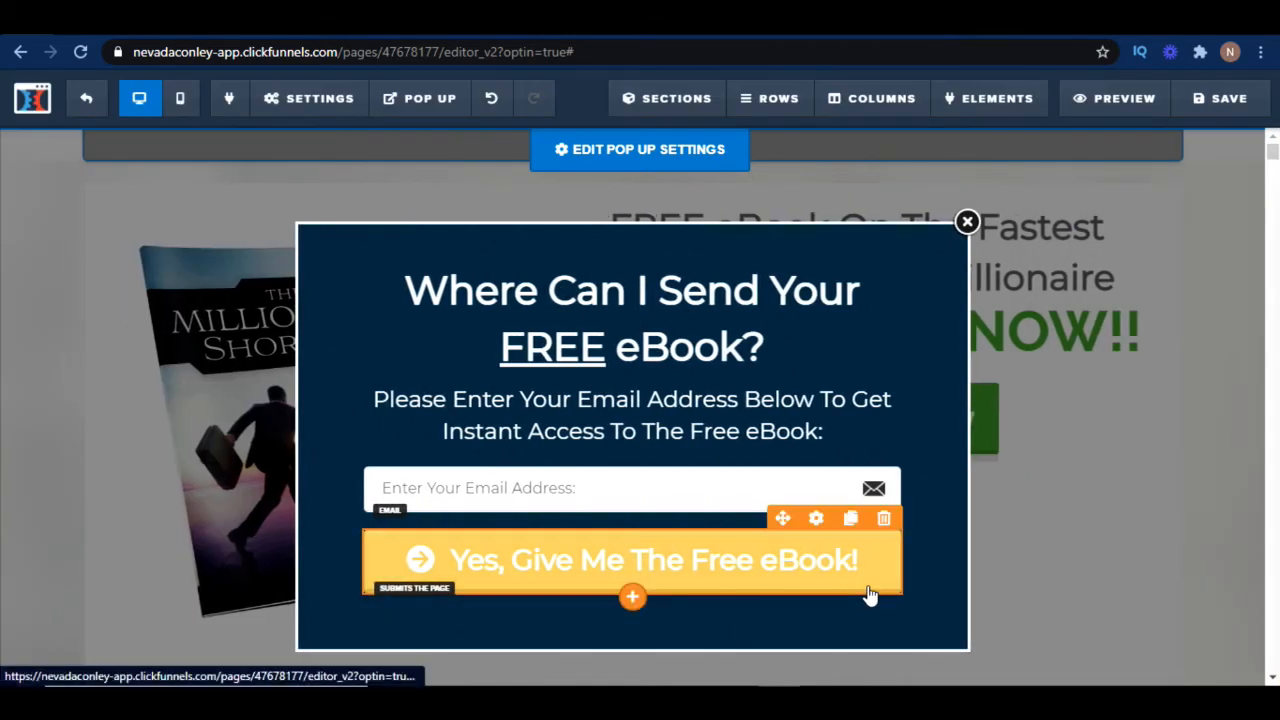
# Check the pop up email field's settings, then close the pop up and save the optin page
pyautogui.click(545, 494)
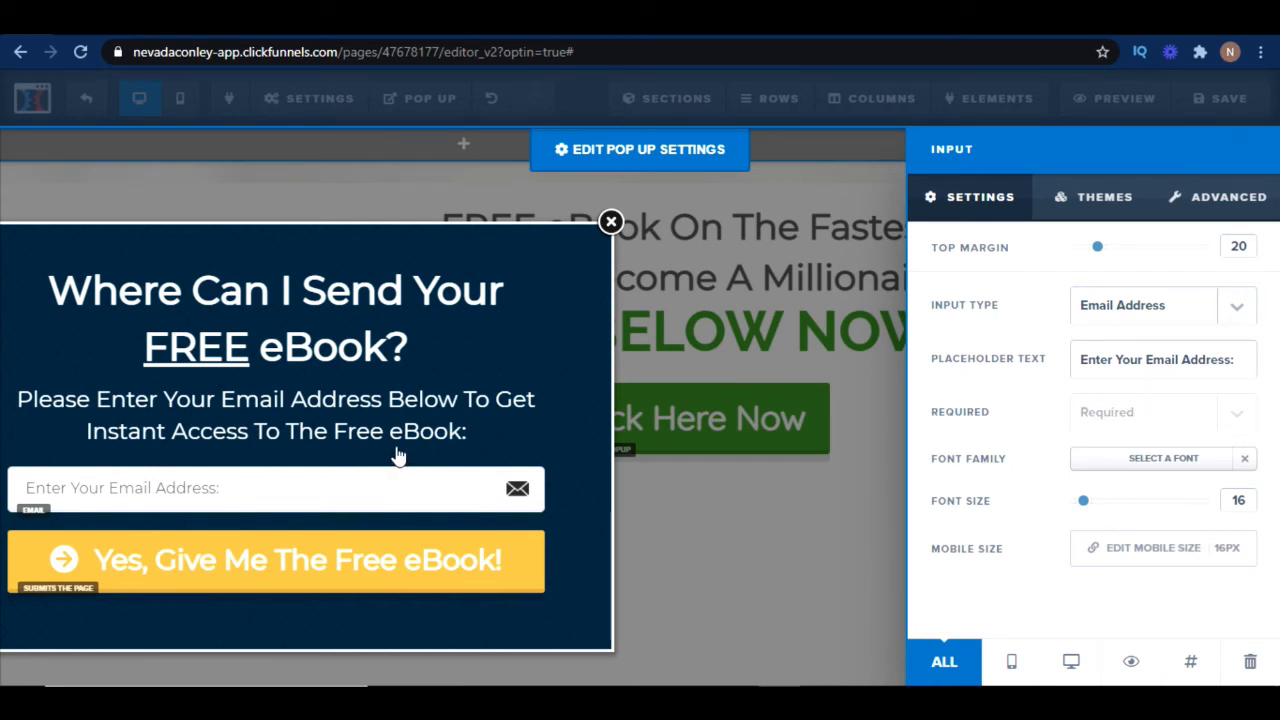
pyautogui.click(734, 566)
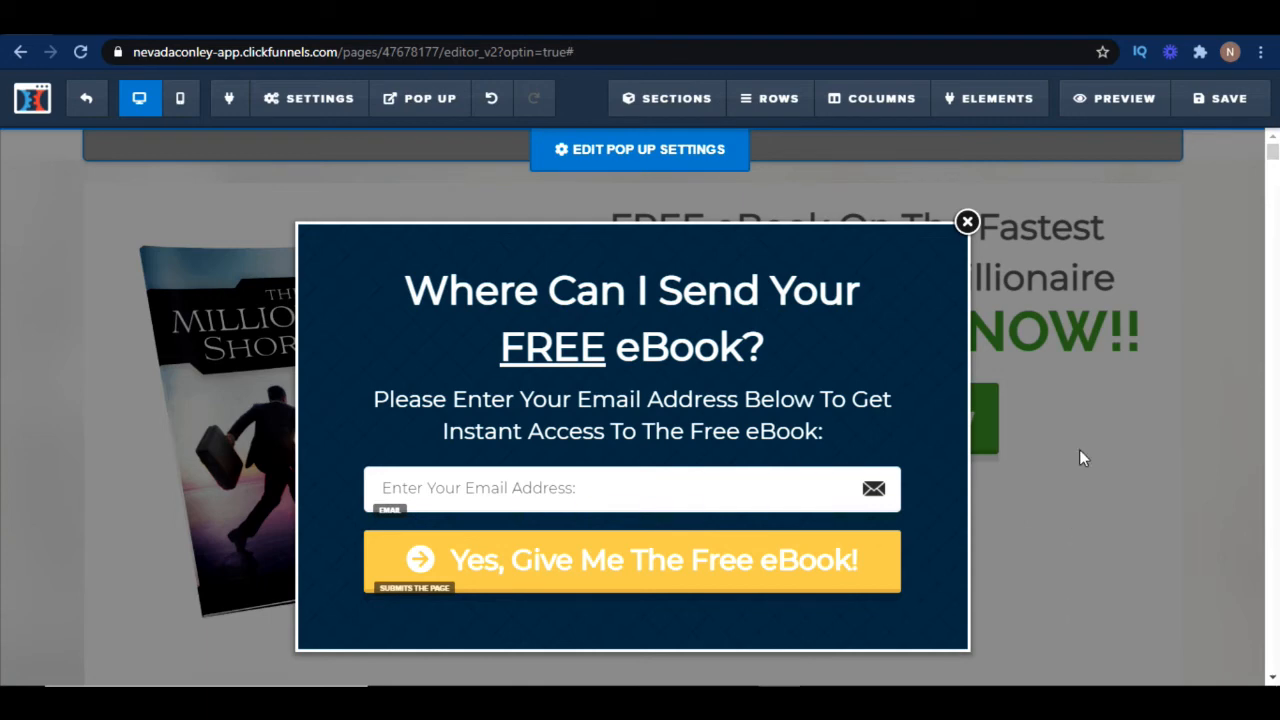
pyautogui.click(968, 222)
pyautogui.click(1217, 104)
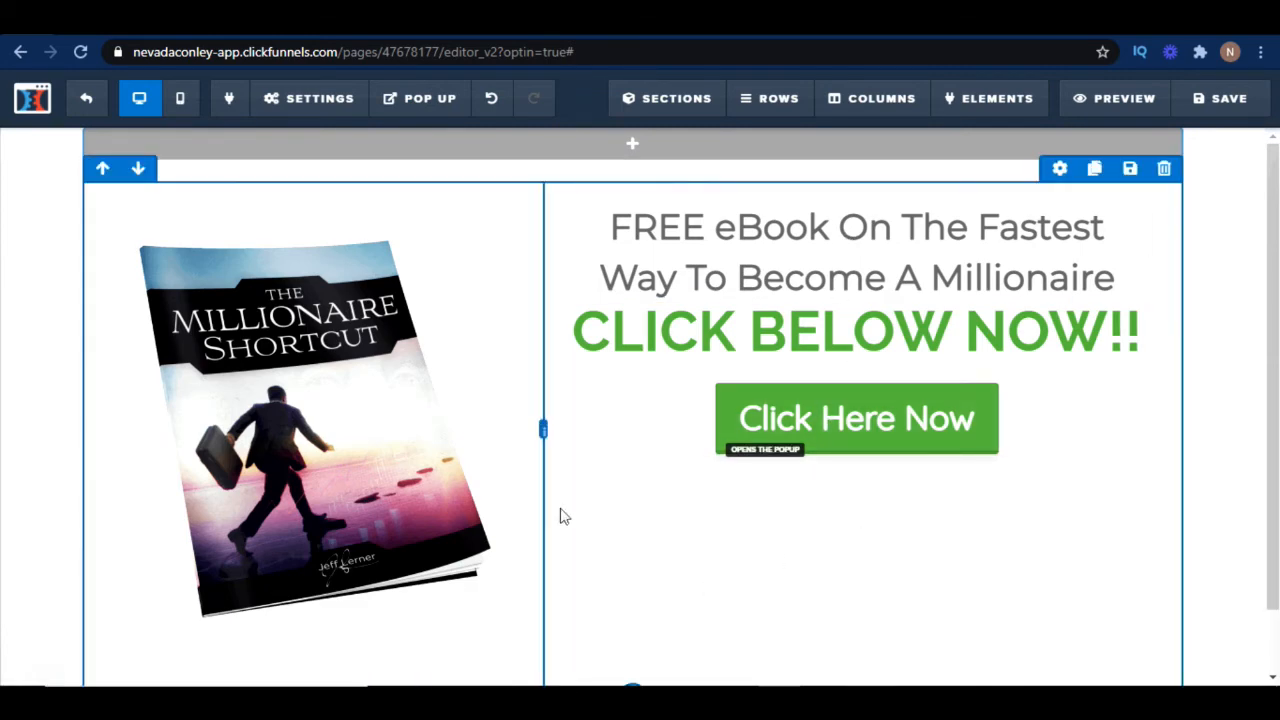
# Open the page's email integration settings and review the available autoresponder integrations
pyautogui.click(312, 100)
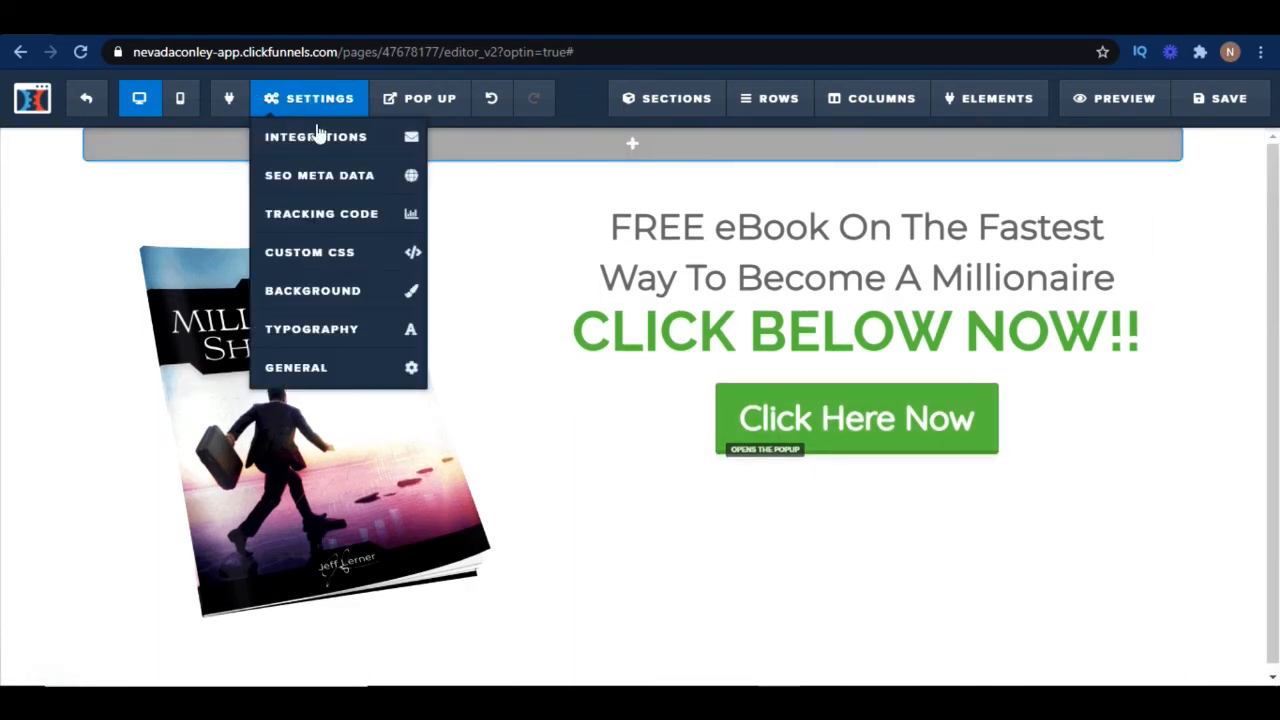
pyautogui.click(318, 140)
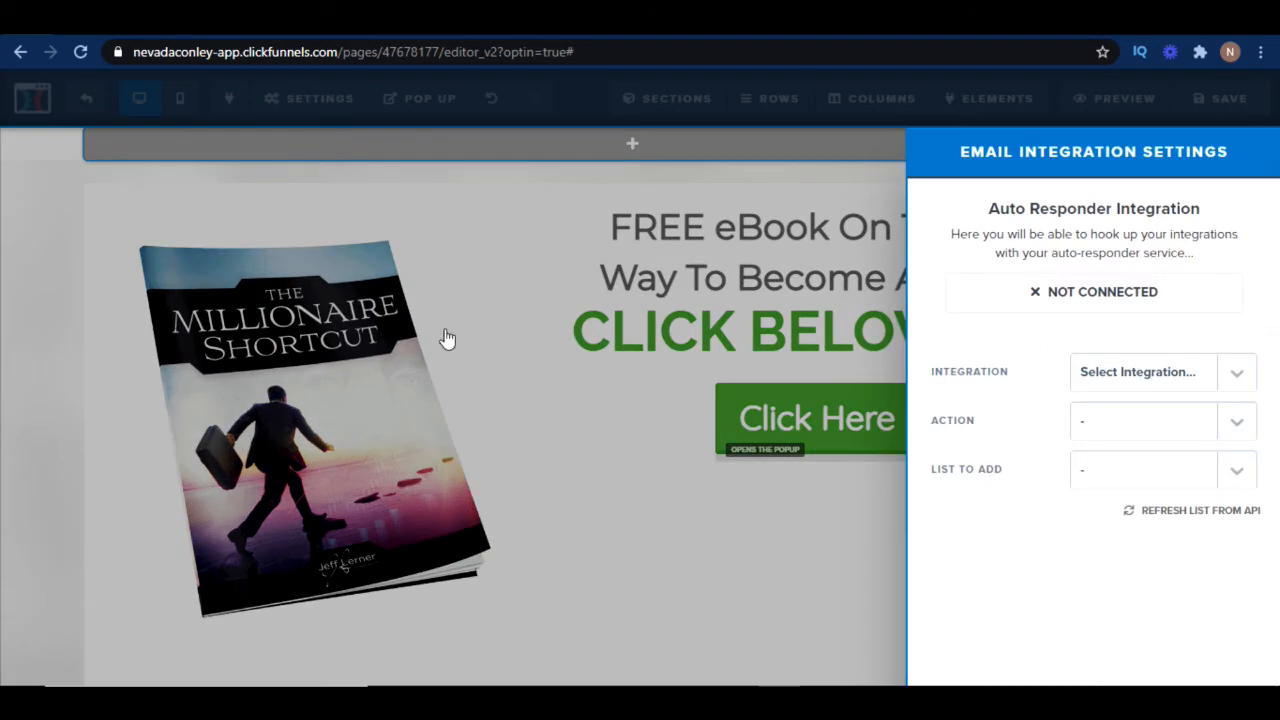
pyautogui.click(1241, 376)
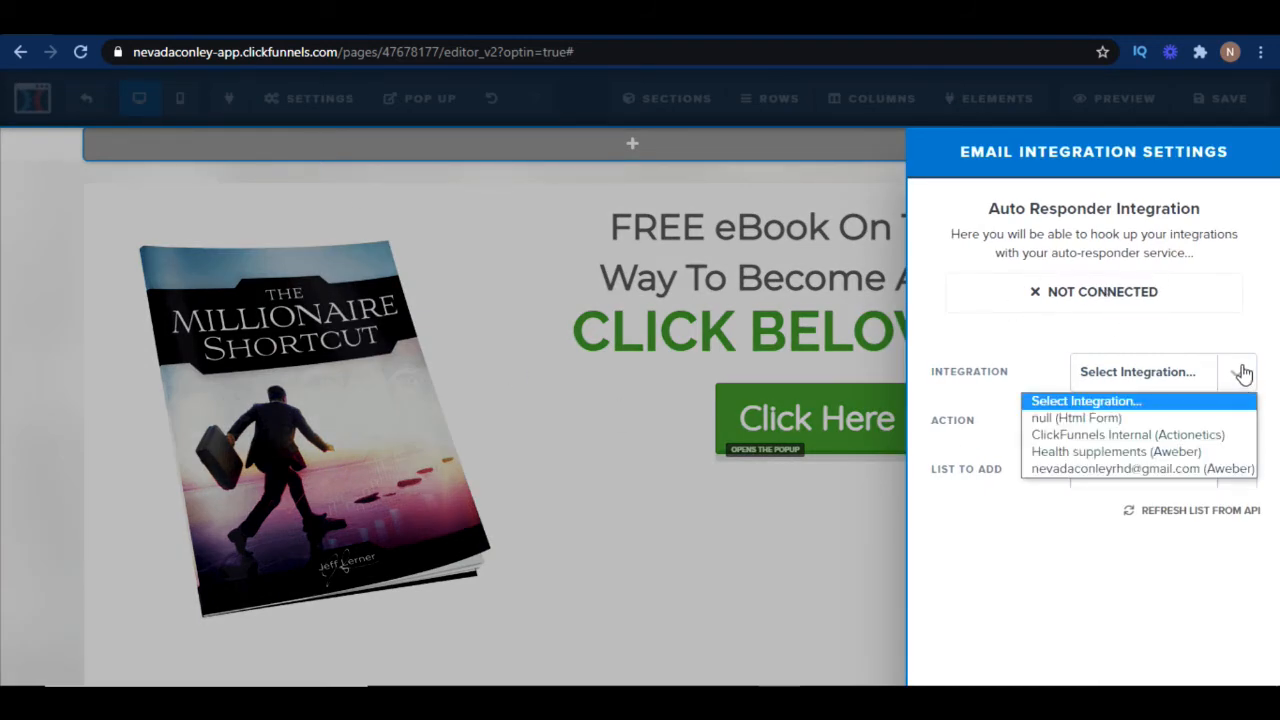
pyautogui.click(1241, 374)
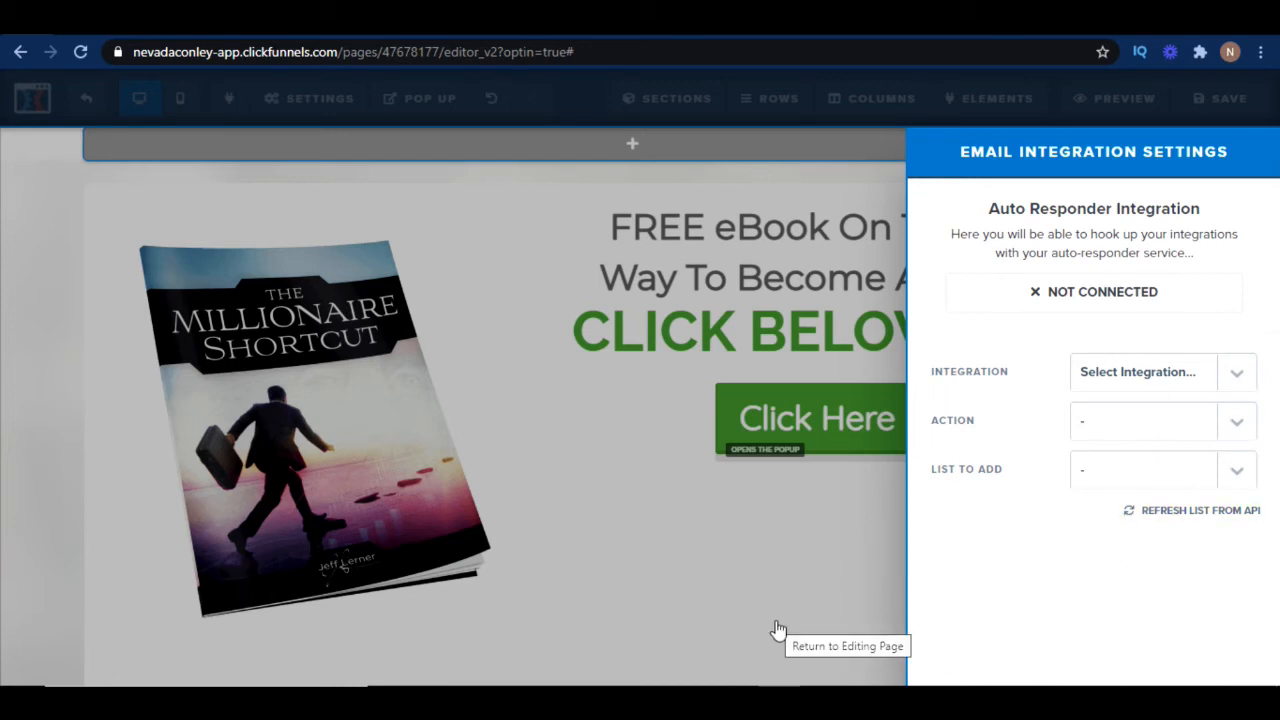
pyautogui.click(779, 588)
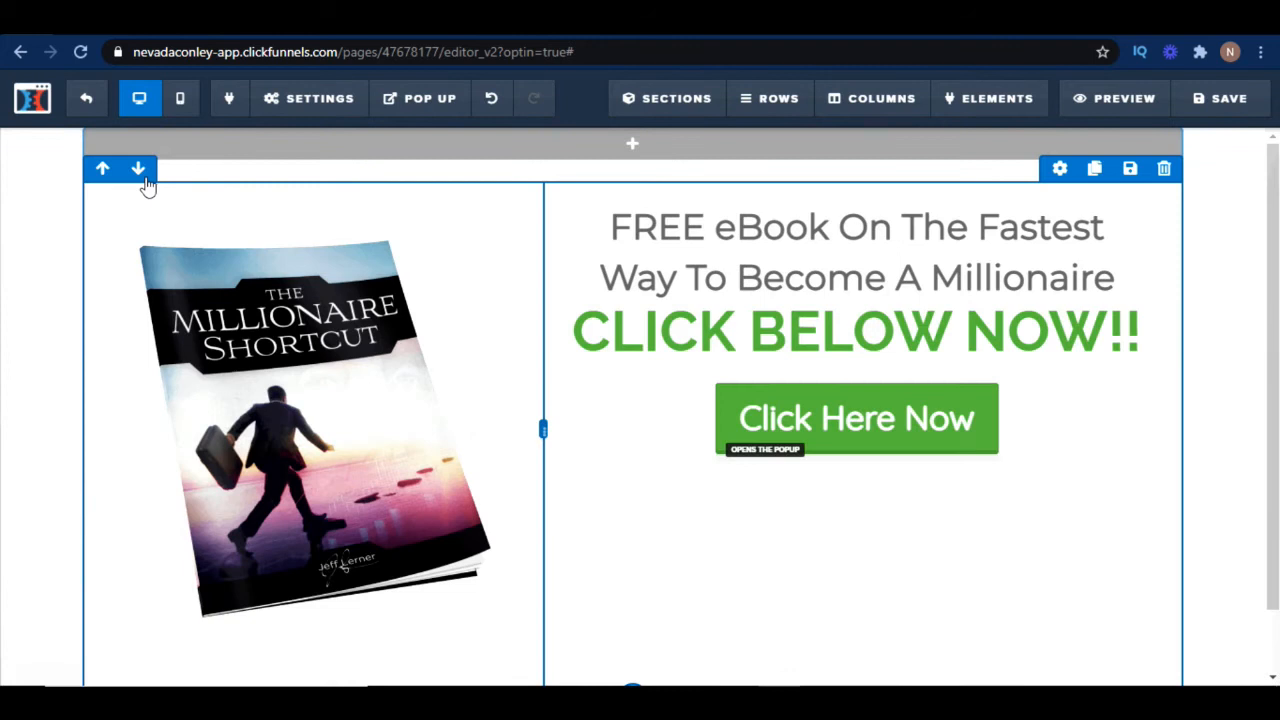
# Go to the funnel's Thank You step and select the Mother Funnel Application - 3 thank you template
pyautogui.click(87, 100)
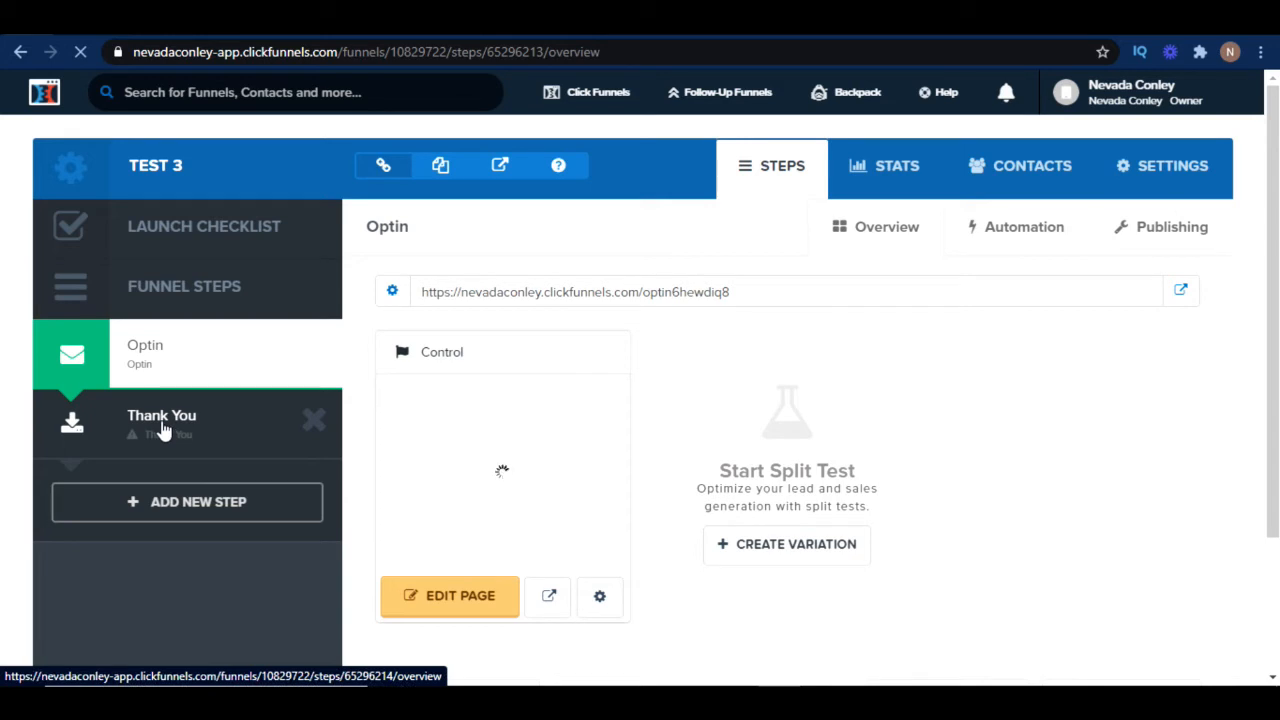
pyautogui.click(163, 428)
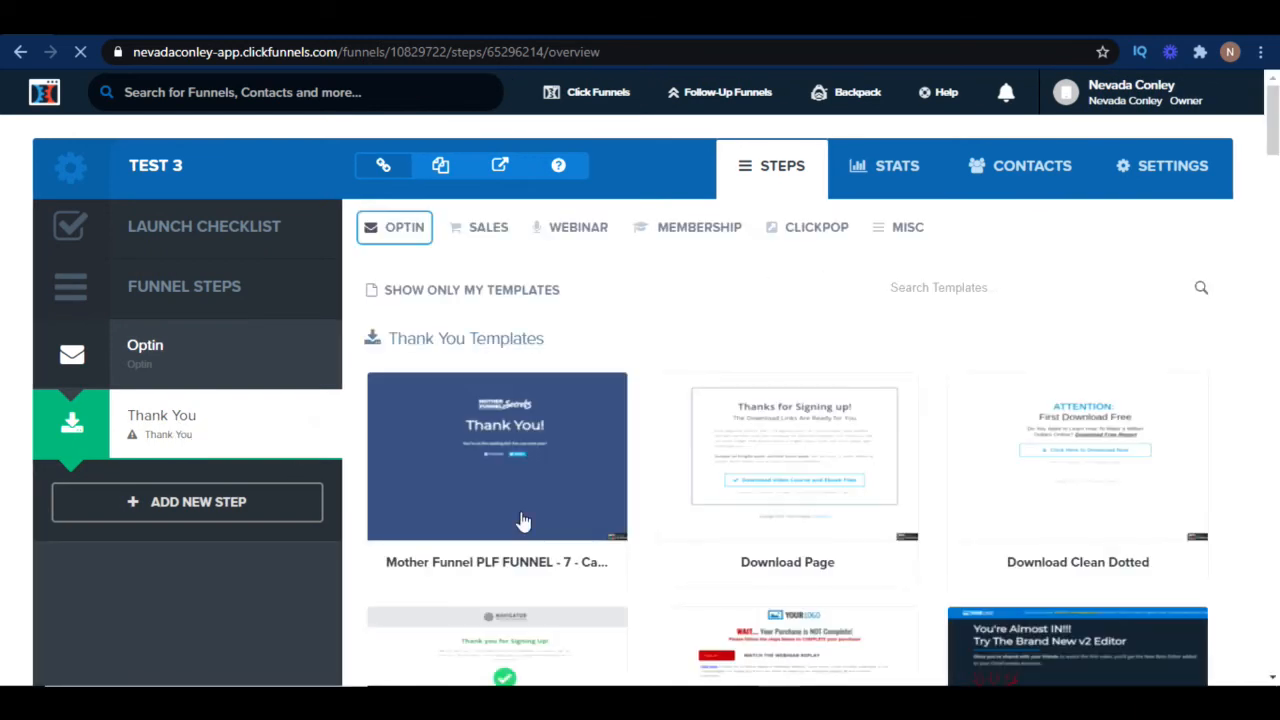
pyautogui.scroll(-4, 857, 490)
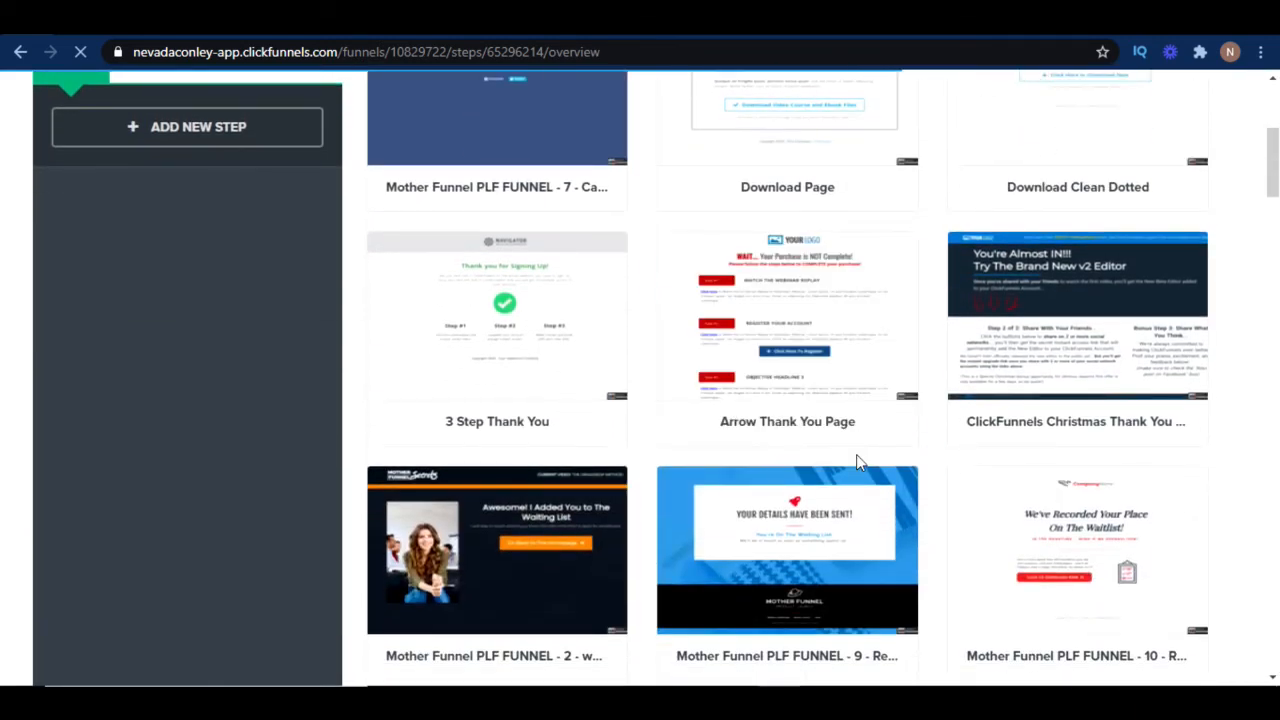
pyautogui.scroll(-2, 857, 462)
pyautogui.scroll(-2, 880, 470)
pyautogui.scroll(-2, 880, 470)
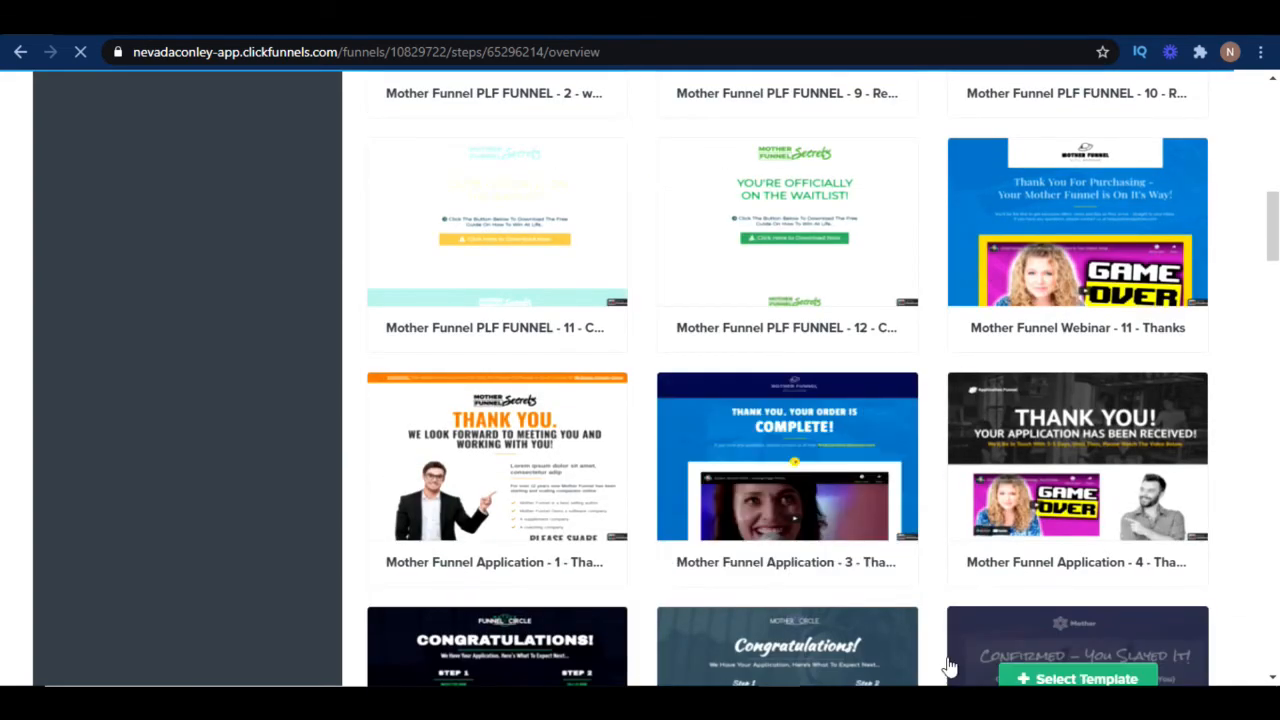
pyautogui.scroll(-1, 910, 530)
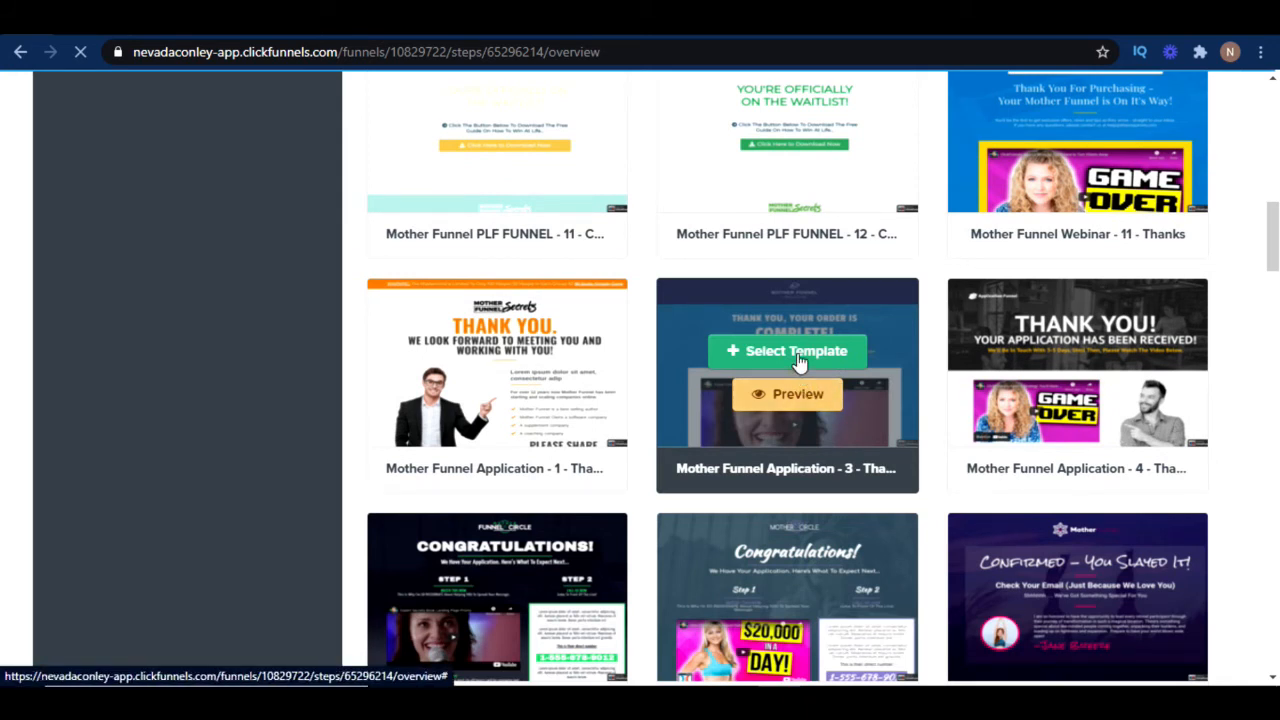
pyautogui.click(799, 362)
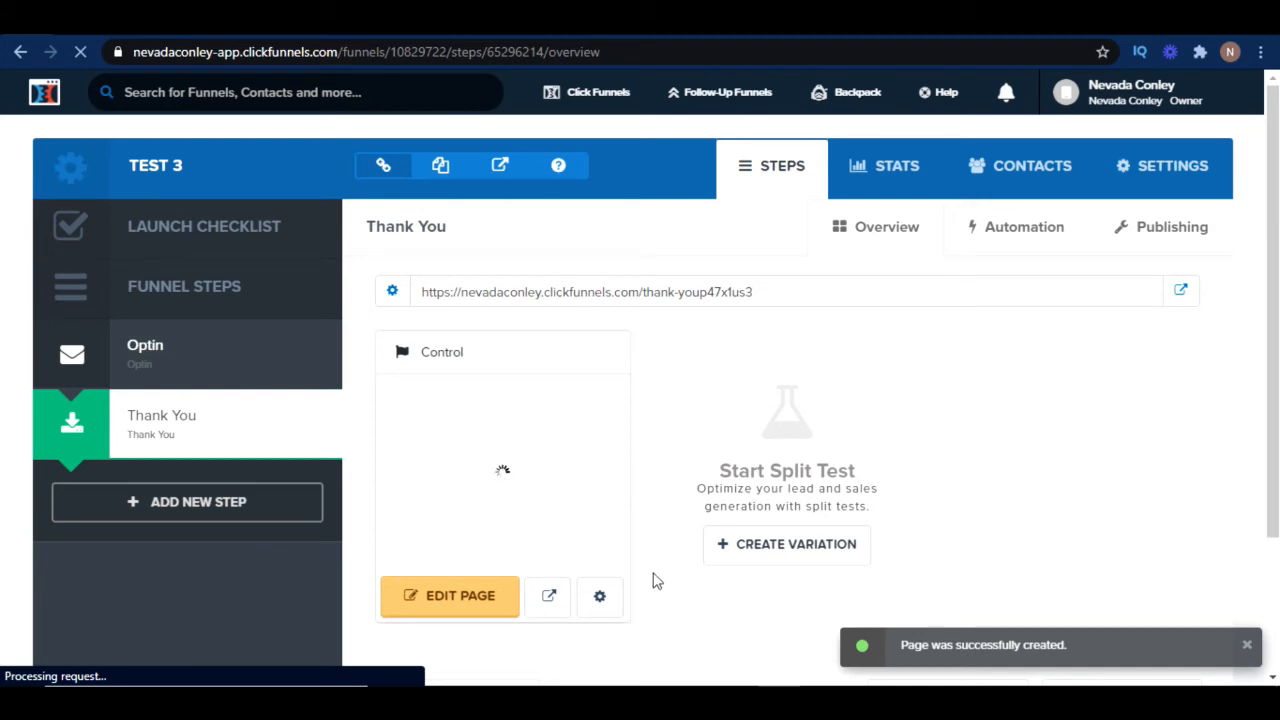
# Open the Thank You page in the editor and delete the top logo row and its empty header section
pyautogui.click(466, 602)
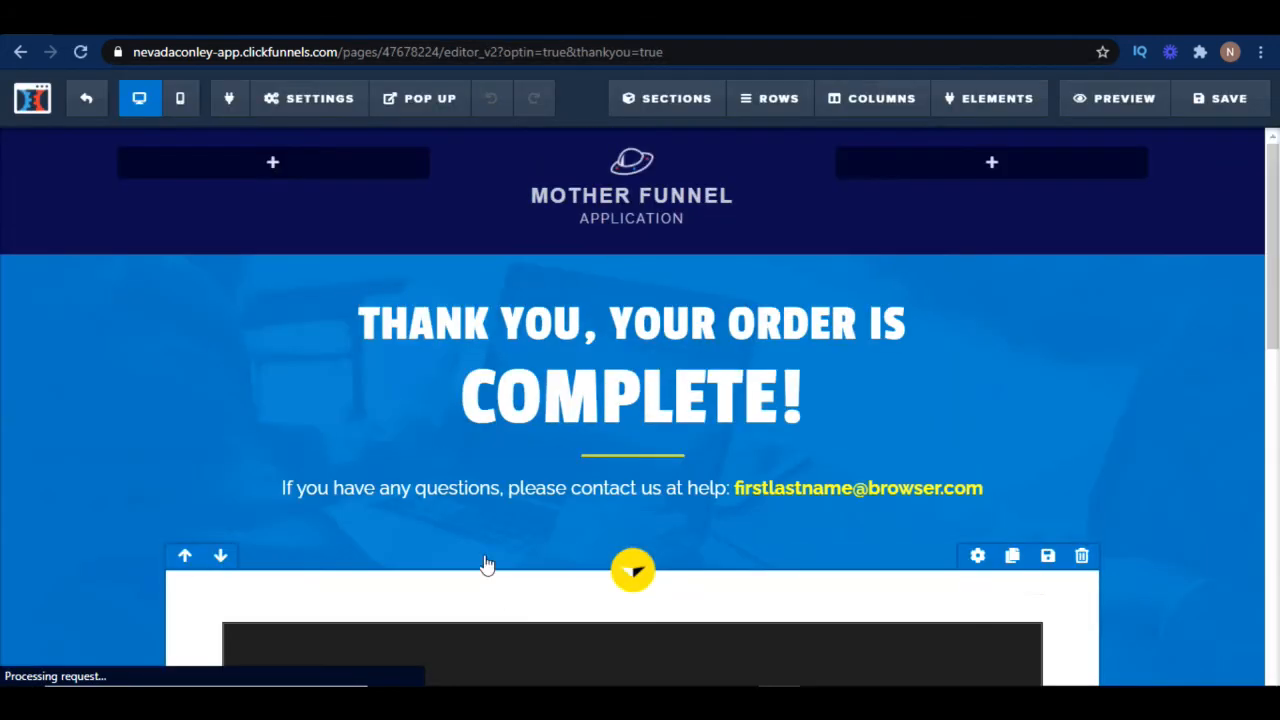
pyautogui.scroll(-7, 924, 471)
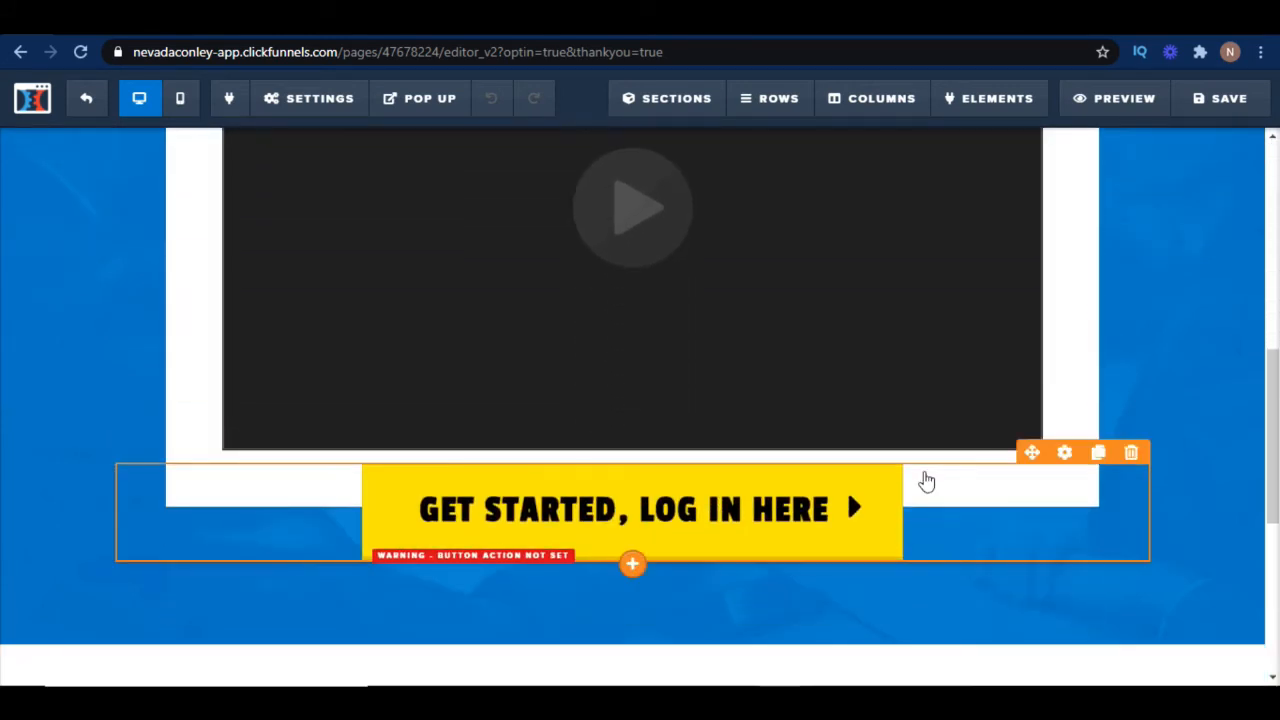
pyautogui.scroll(6, 926, 482)
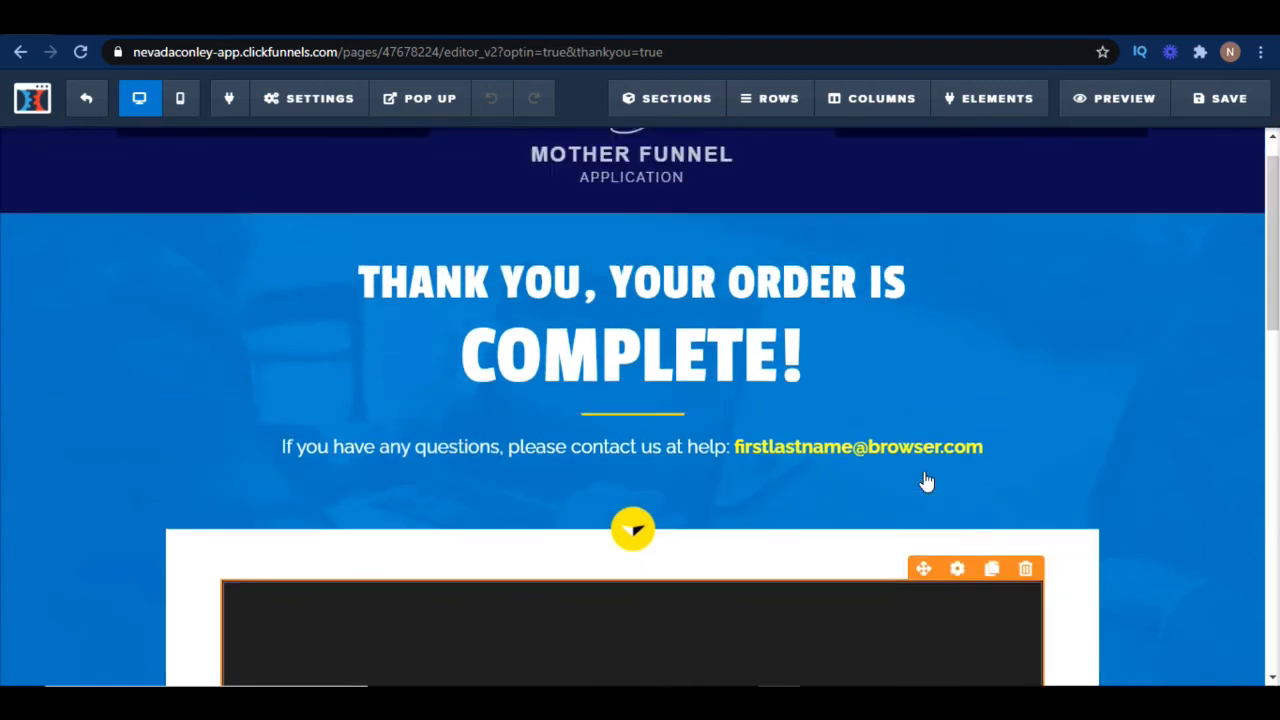
pyautogui.click(918, 323)
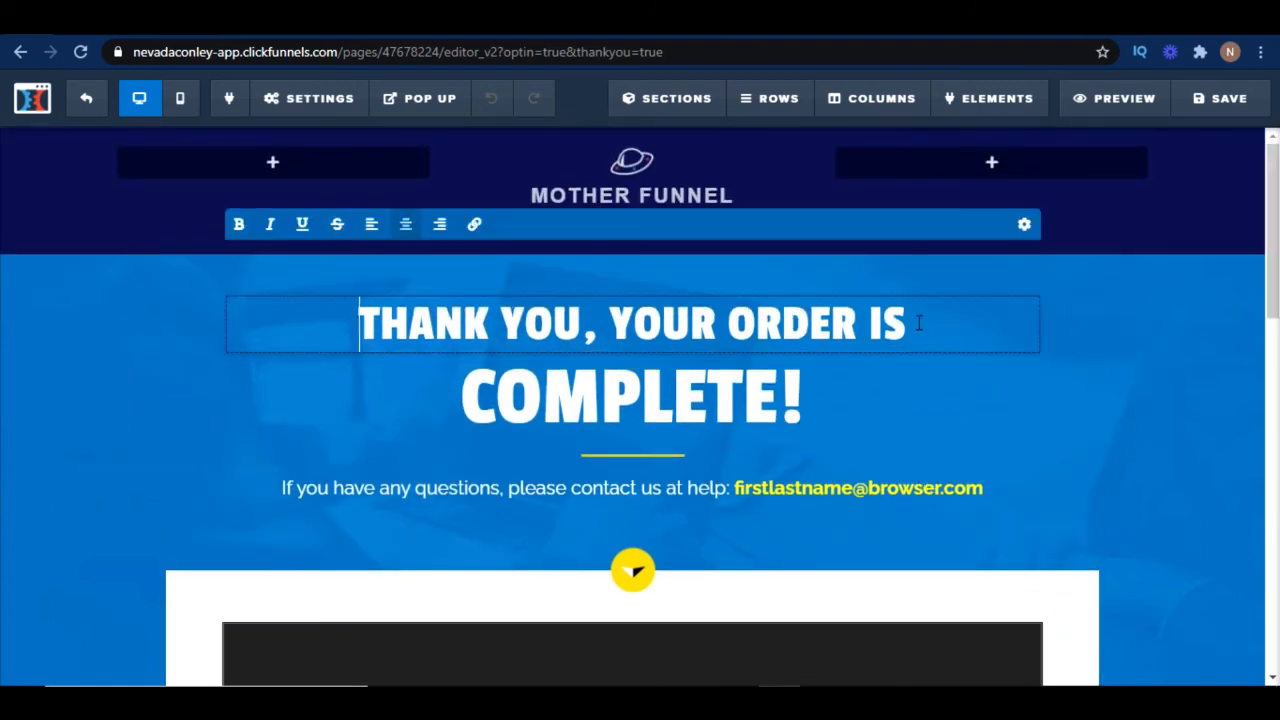
pyautogui.moveTo(929, 320); pyautogui.dragTo(838, 332)
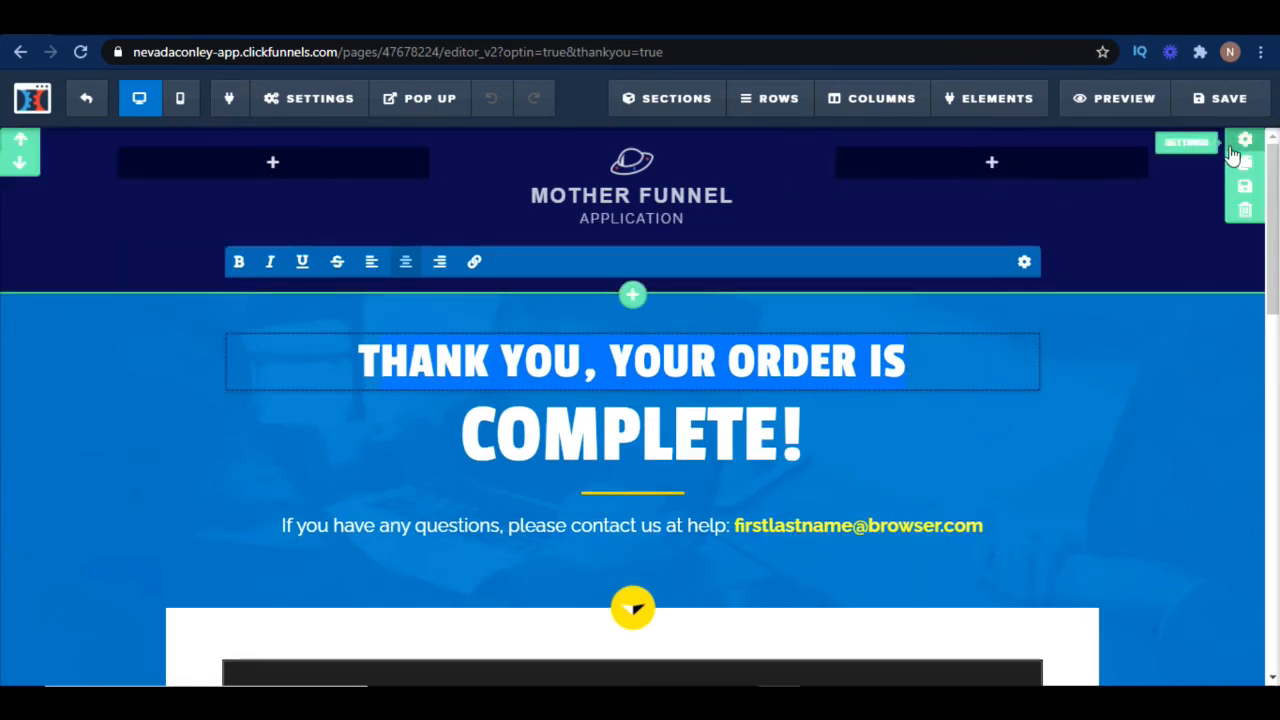
pyautogui.click(1164, 152)
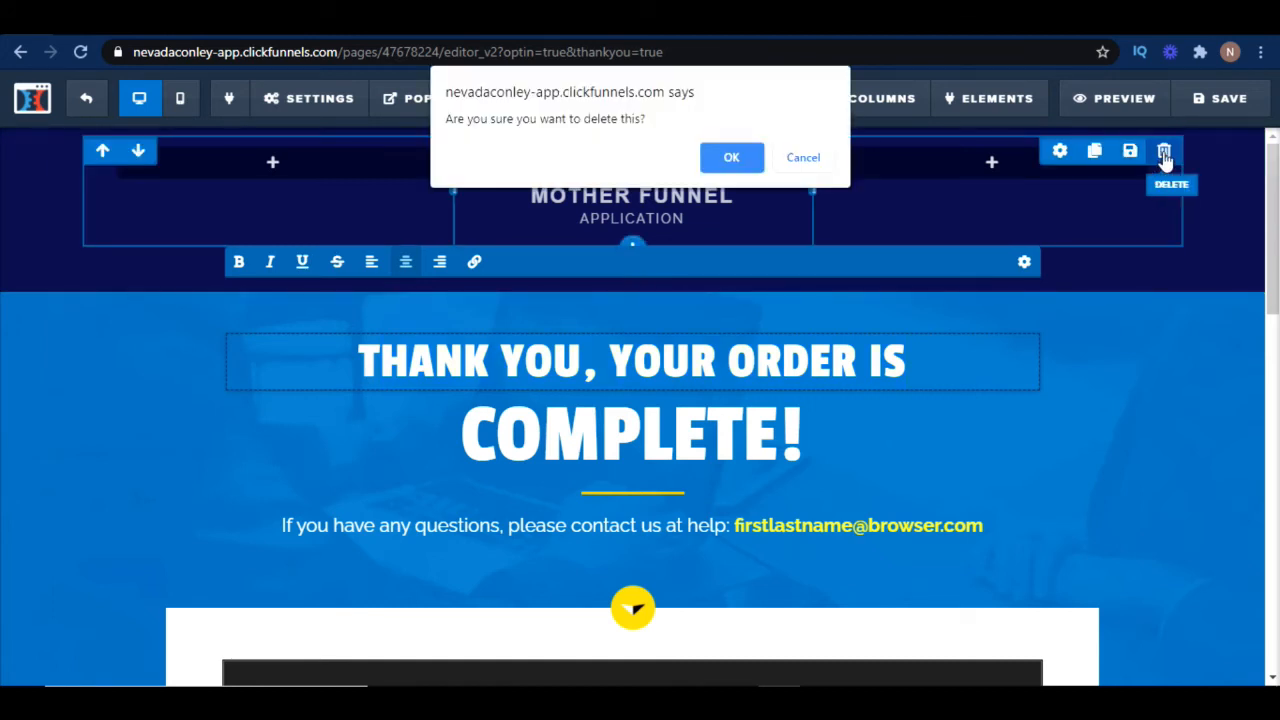
pyautogui.click(735, 157)
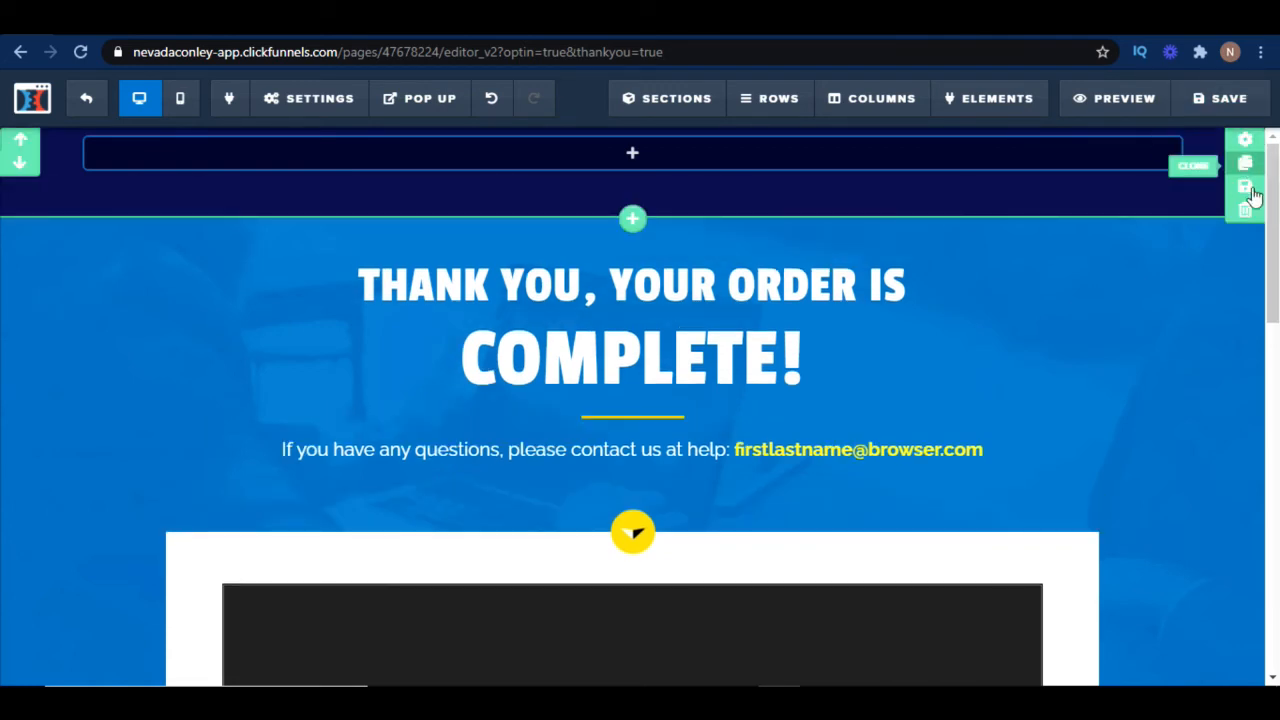
pyautogui.click(1247, 211)
pyautogui.click(733, 158)
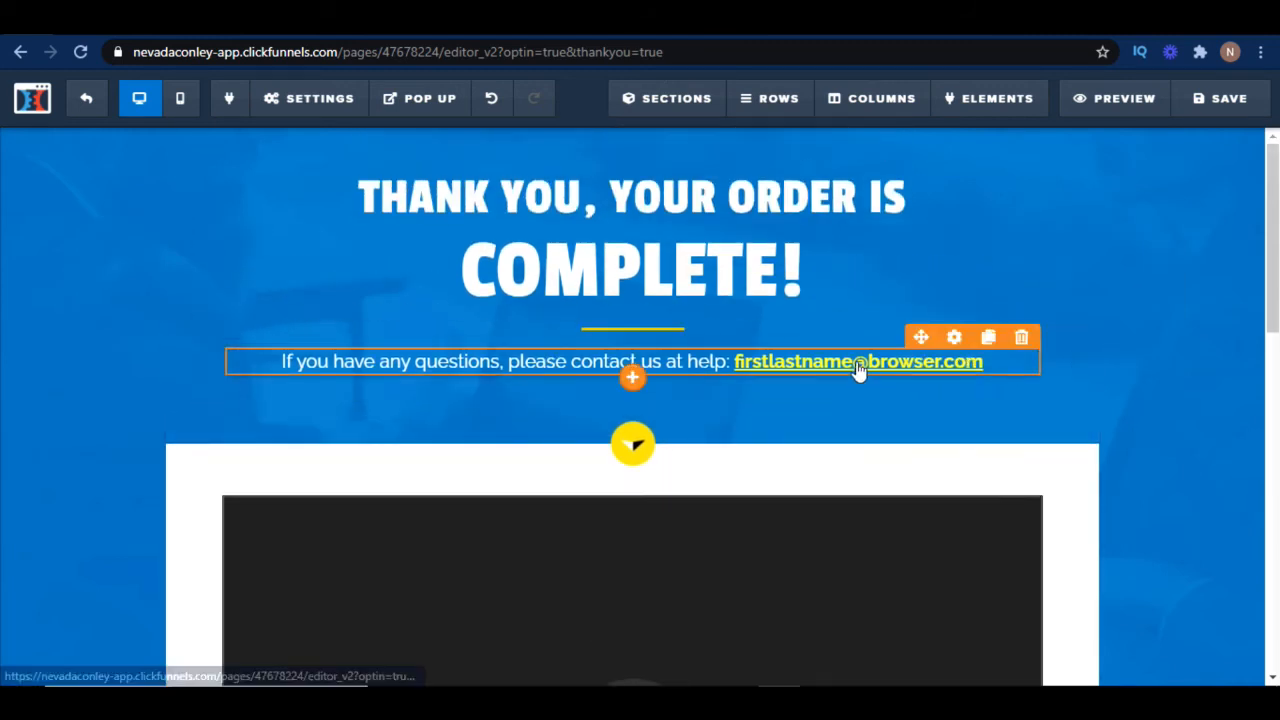
pyautogui.click(1010, 366)
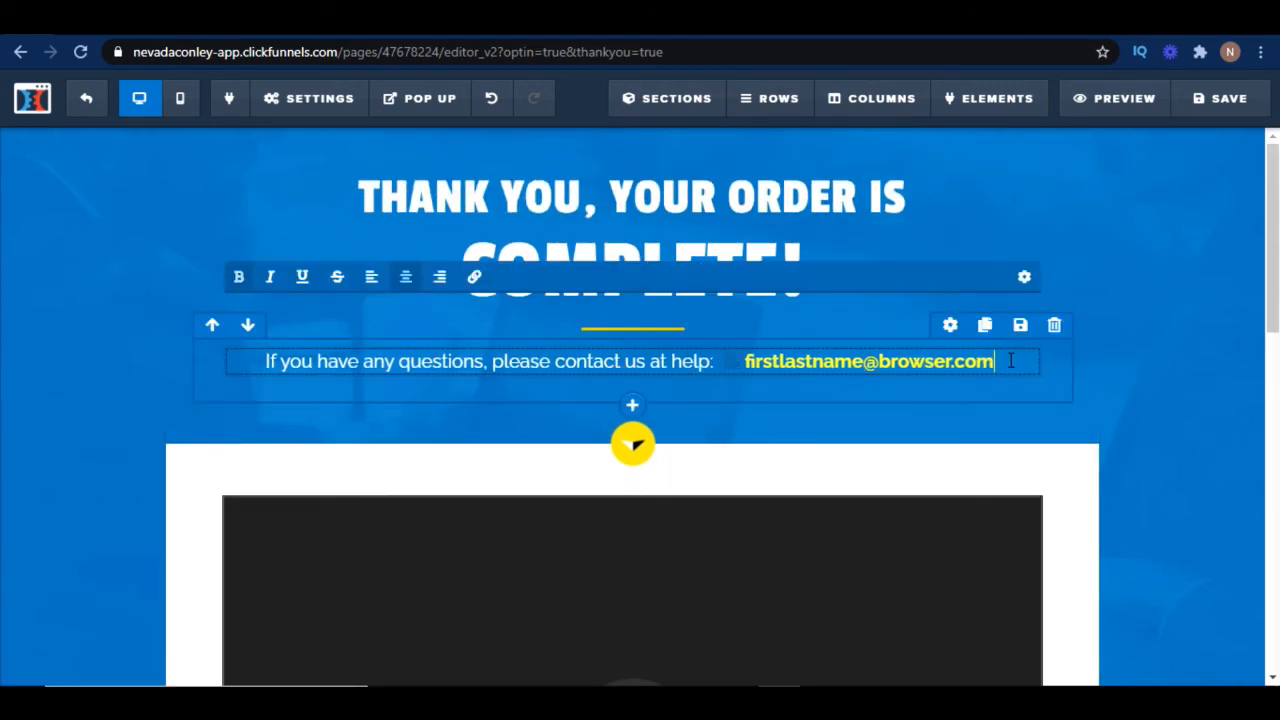
pyautogui.moveTo(1010, 362); pyautogui.dragTo(516, 370)
pyautogui.click(274, 360)
pyautogui.click(1020, 391)
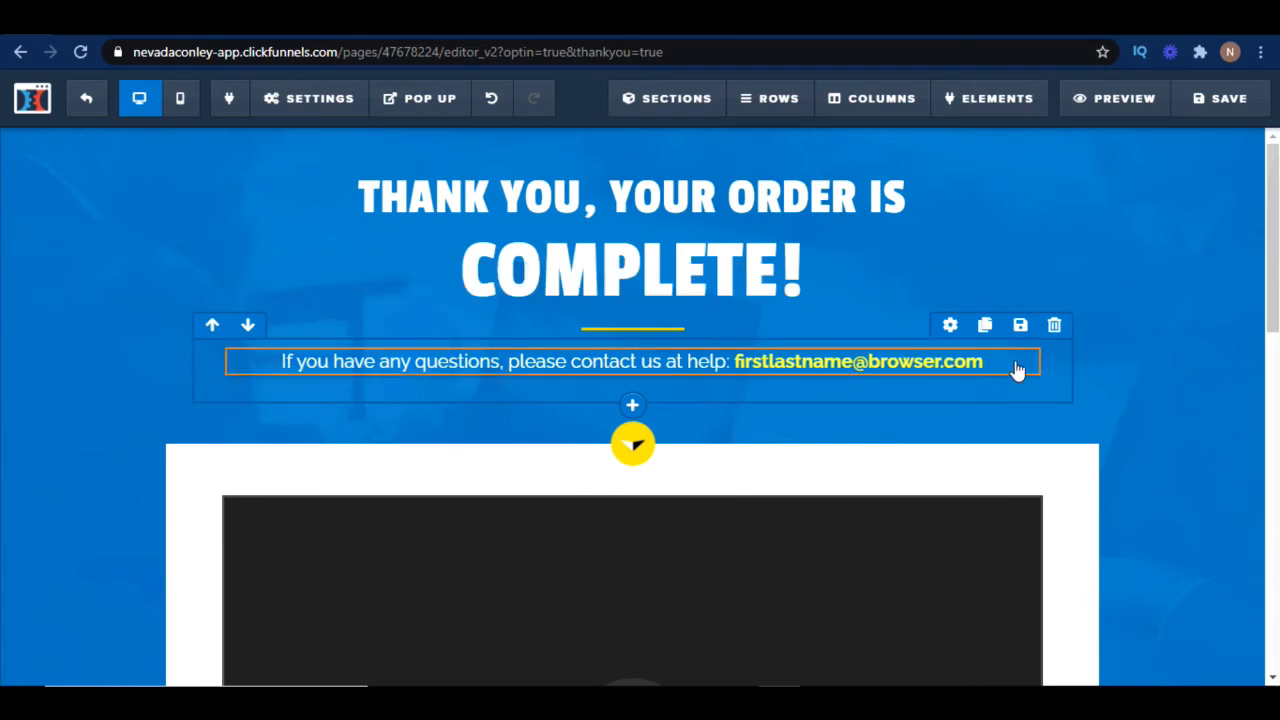
# Change the top headline on the Thank You page to "STOP! WATCH THE VIDEO BELOW!!!"
pyautogui.click(847, 269)
pyautogui.click(914, 205)
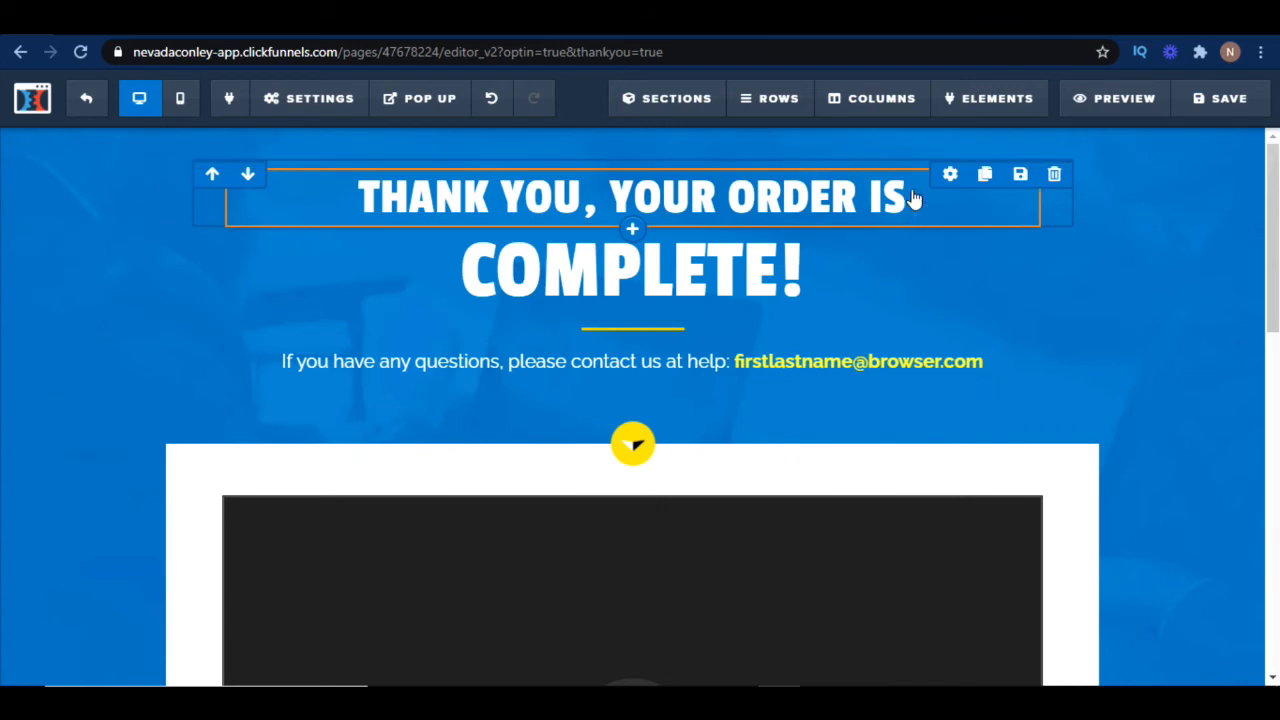
pyautogui.click(905, 205)
pyautogui.press('BackSpace')
pyautogui.press('BackSpace')
pyautogui.press('BackSpace')
pyautogui.press('BackSpace')
pyautogui.press('BackSpace')
pyautogui.press('BackSpace')
pyautogui.press('BackSpace')
pyautogui.press('BackSpace')
pyautogui.press('BackSpace')
pyautogui.press('BackSpace')
pyautogui.press('BackSpace')
pyautogui.press('BackSpace')
pyautogui.press('BackSpace')
pyautogui.press('BackSpace')
pyautogui.press('BackSpace')
pyautogui.press('BackSpace')
pyautogui.press('BackSpace')
pyautogui.press('BackSpace')
pyautogui.press('BackSpace')
pyautogui.press('BackSpace')
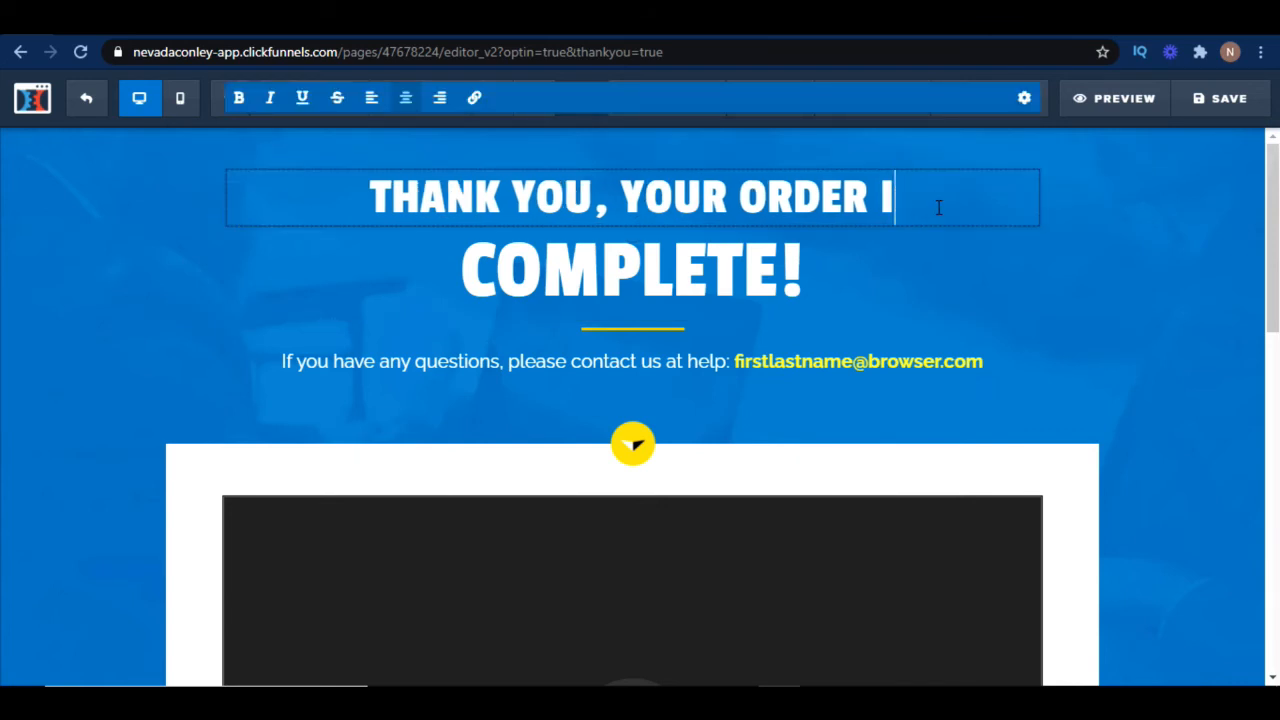
pyautogui.write('S')
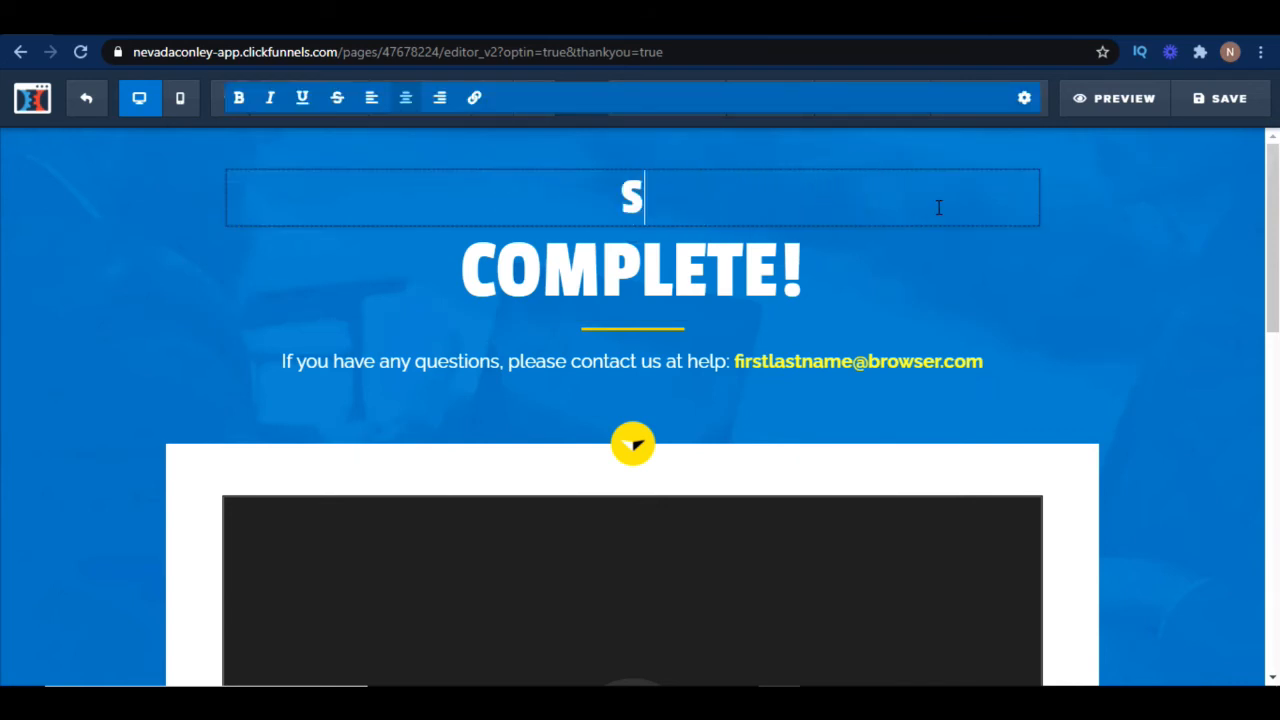
pyautogui.write('TOP! ')
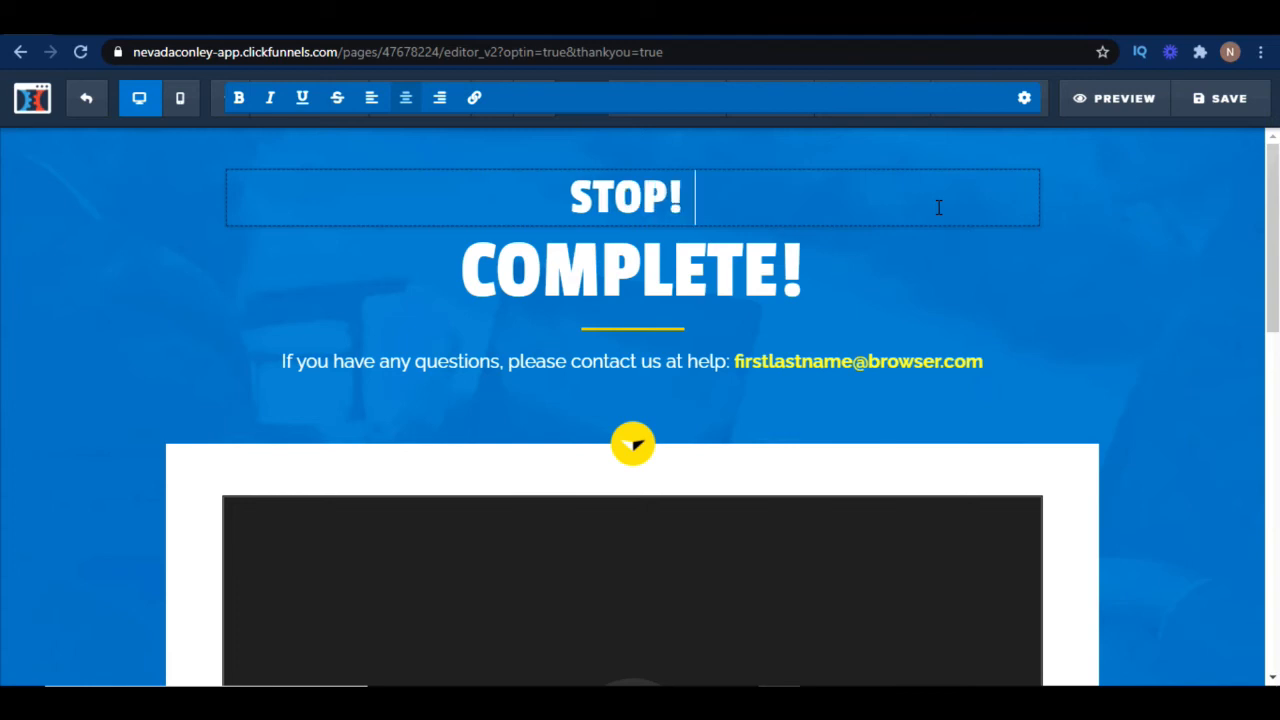
pyautogui.write('WATCH THE VIDOE')
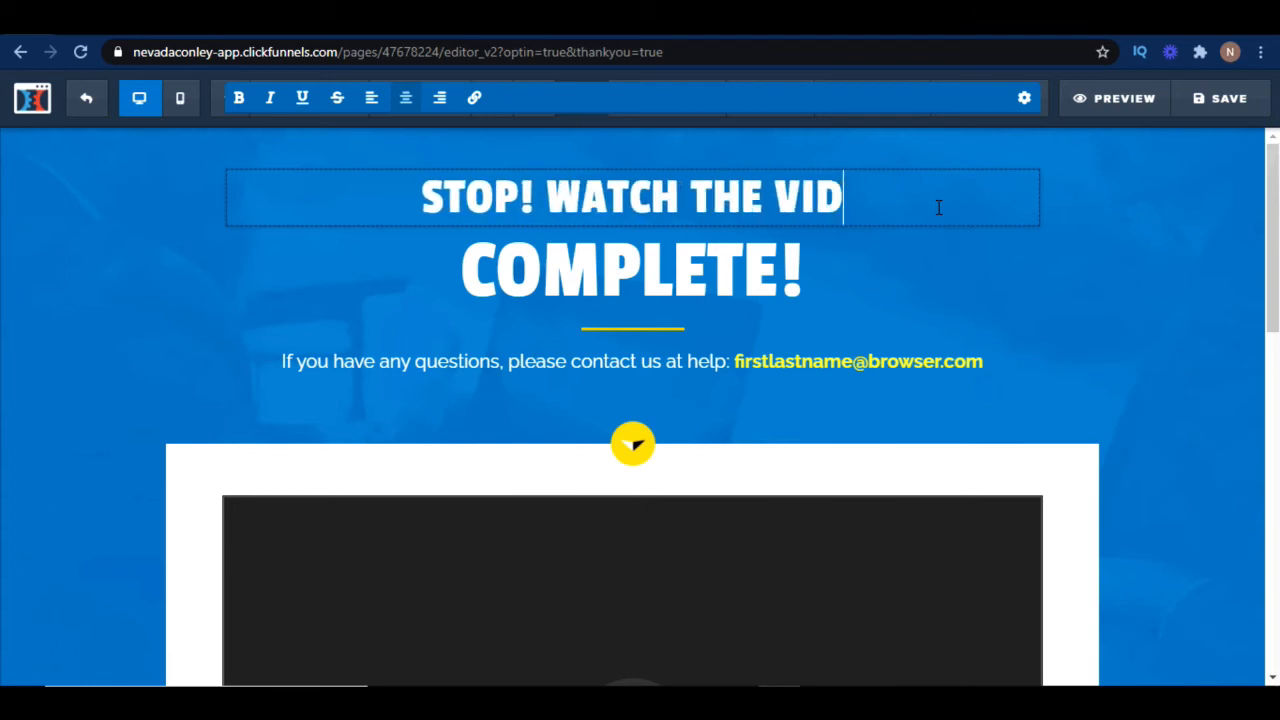
pyautogui.press('BackSpace')
pyautogui.press('BackSpace')
pyautogui.write('EO BE')
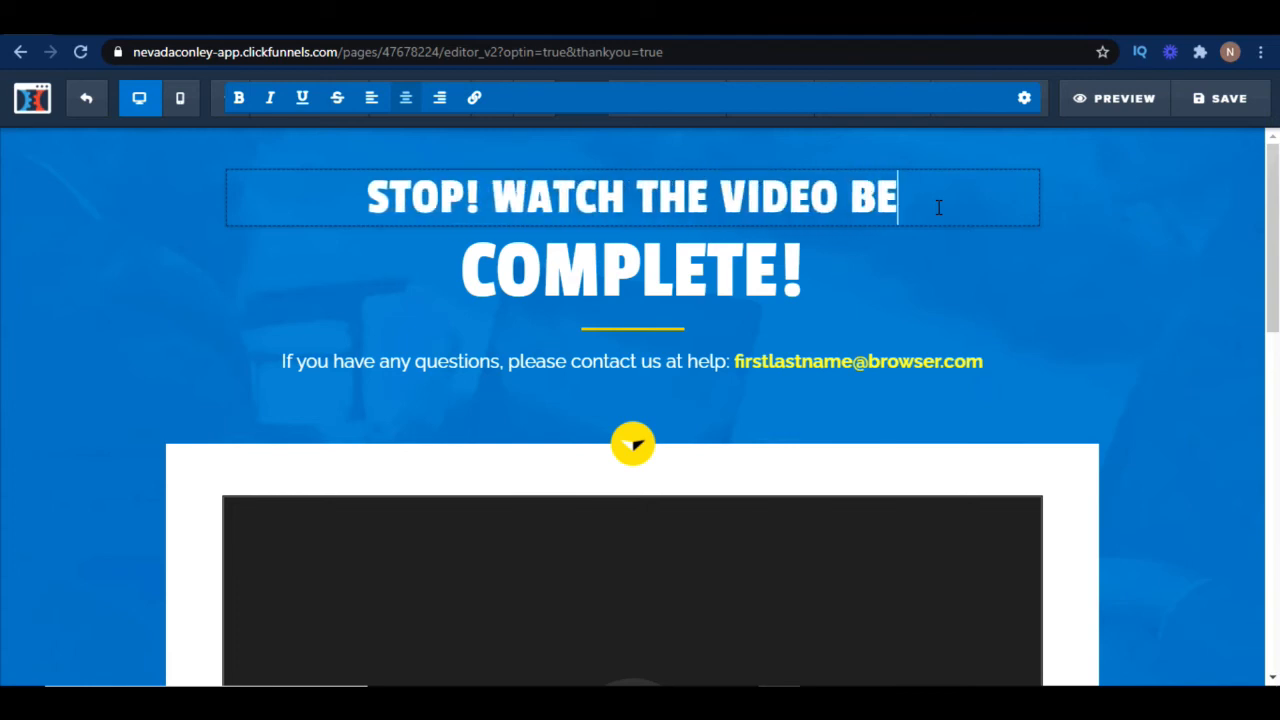
pyautogui.write('LOW!!!')
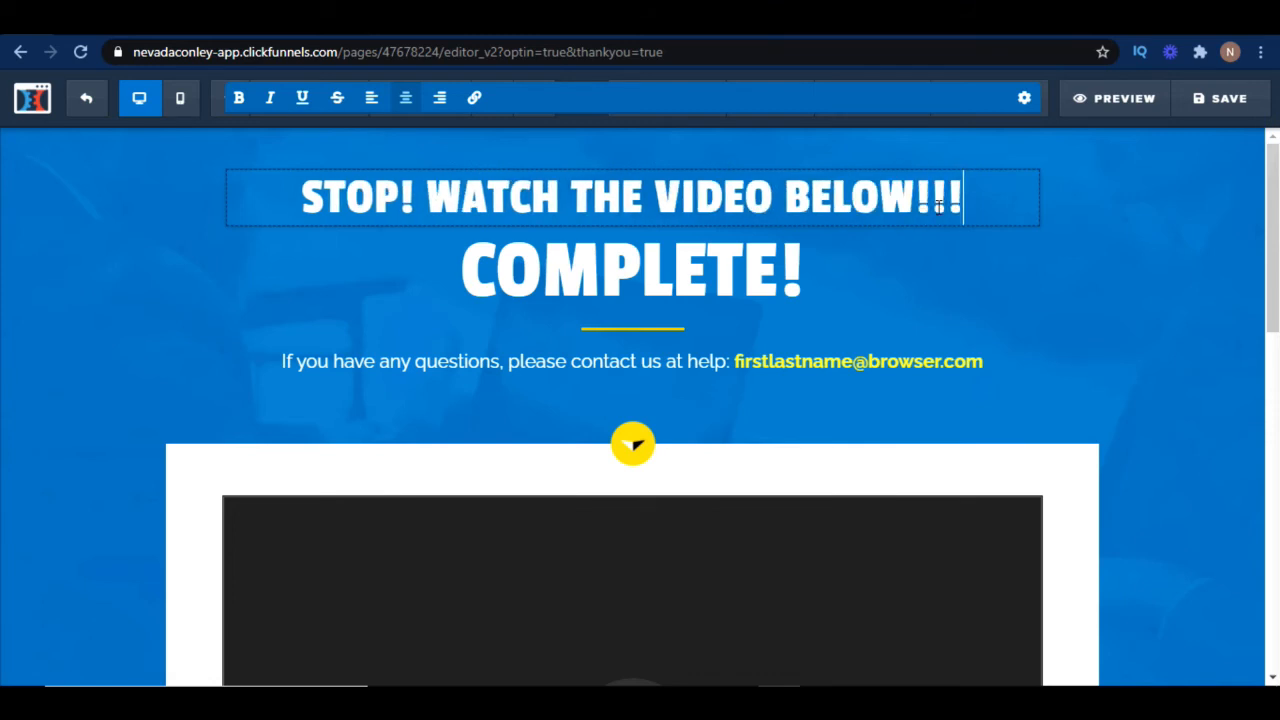
# Delete the "COMPLETE!" headline row and confirm the deletion
pyautogui.click(826, 263)
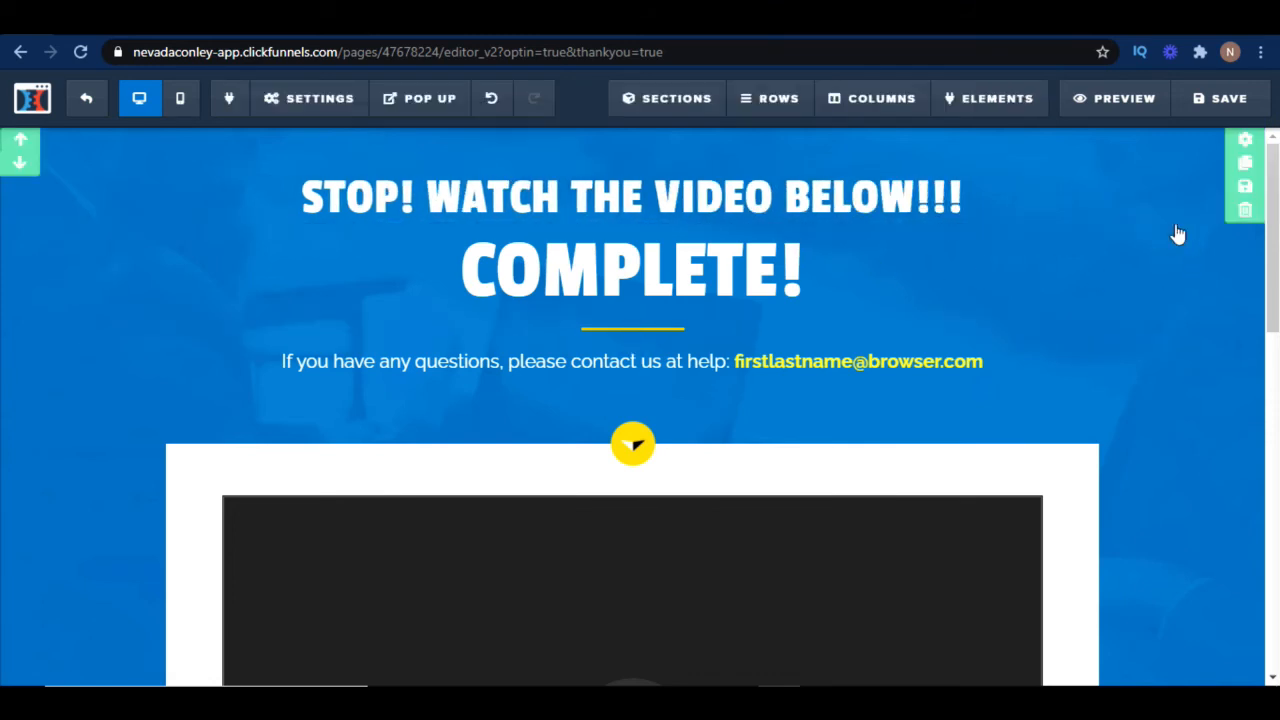
pyautogui.click(1163, 210)
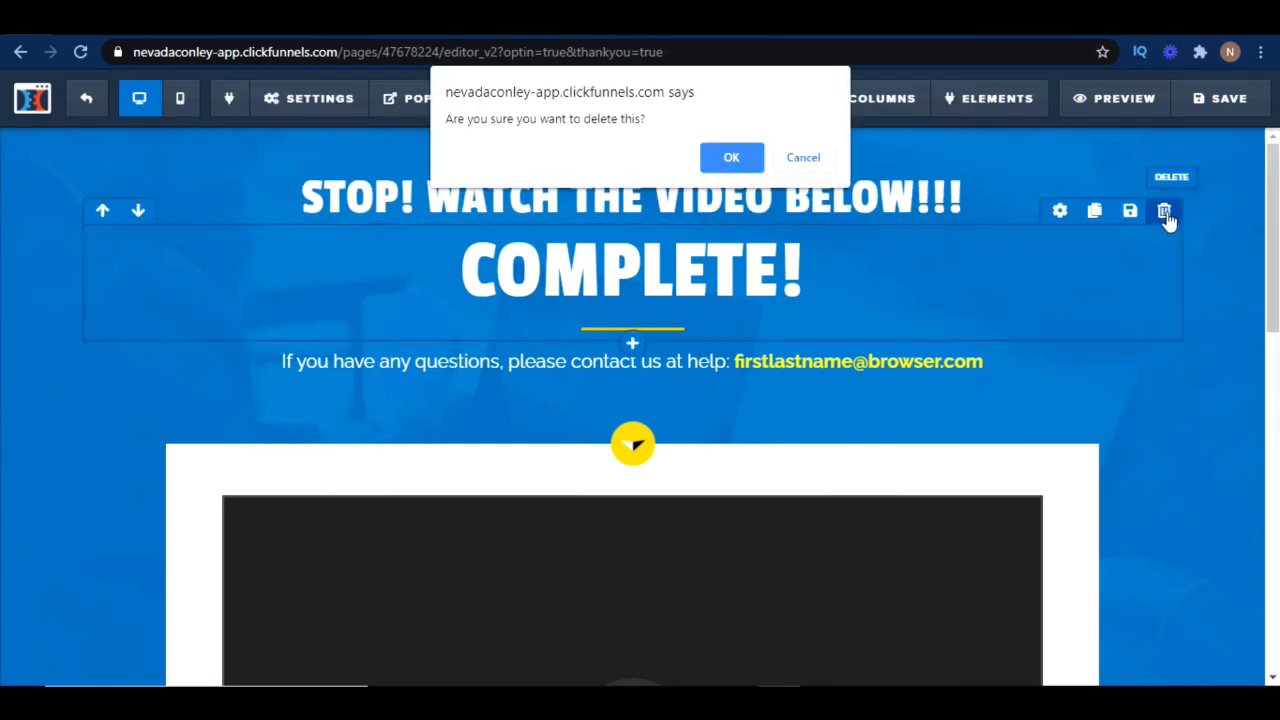
pyautogui.click(731, 160)
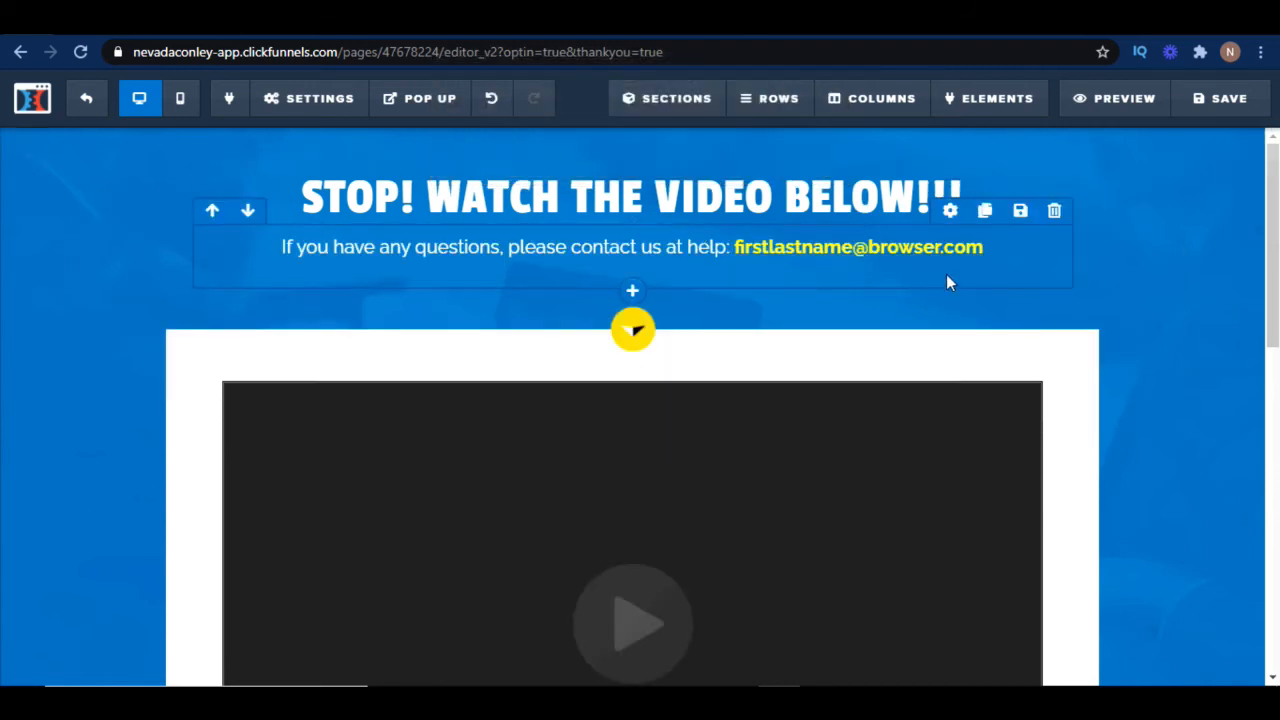
# Replace the contact line with "Make sure to check your email for the FREE eBook from" the author's name "!! But Watch the video below to learn how to make money online."
pyautogui.click(1002, 251)
pyautogui.moveTo(1002, 248); pyautogui.dragTo(249, 226)
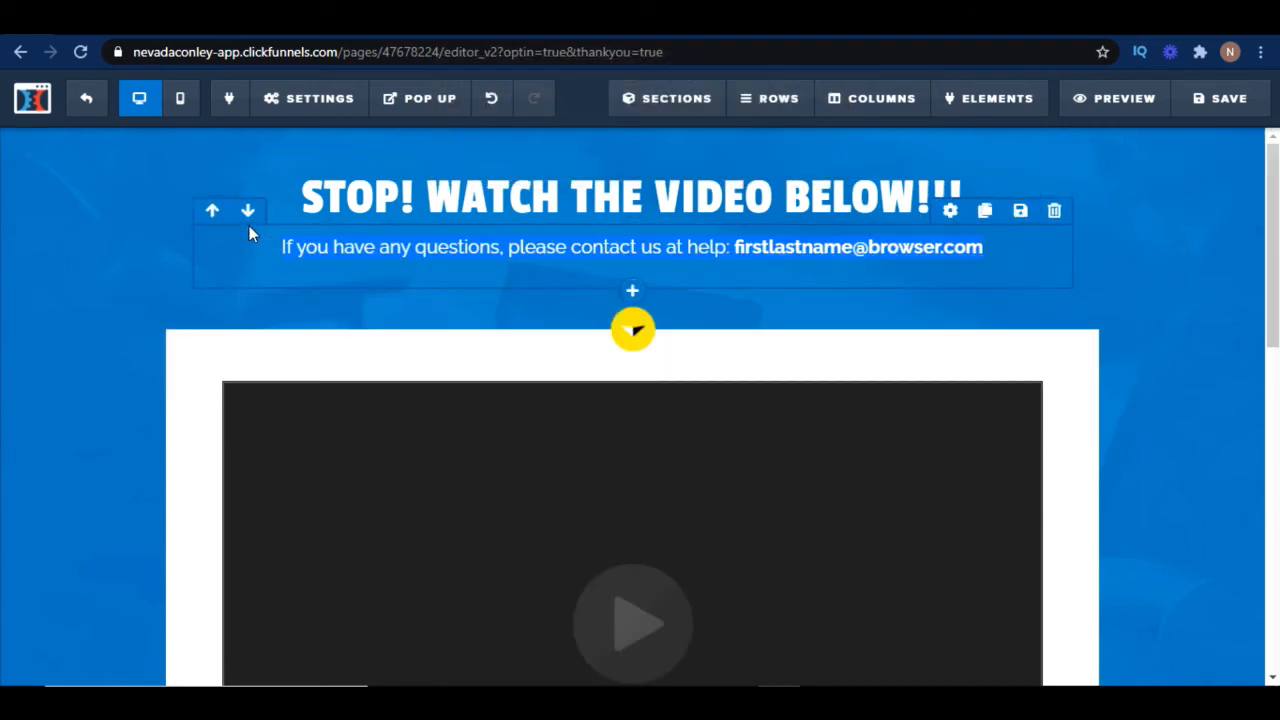
pyautogui.click(993, 252)
pyautogui.press('BackSpace')
pyautogui.press('BackSpace')
pyautogui.press('BackSpace')
pyautogui.press('BackSpace')
pyautogui.press('BackSpace')
pyautogui.press('BackSpace')
pyautogui.press('BackSpace')
pyautogui.press('BackSpace')
pyautogui.press('BackSpace')
pyautogui.press('BackSpace')
pyautogui.press('BackSpace')
pyautogui.press('BackSpace')
pyautogui.press('BackSpace')
pyautogui.press('BackSpace')
pyautogui.press('BackSpace')
pyautogui.press('BackSpace')
pyautogui.press('BackSpace')
pyautogui.press('BackSpace')
pyautogui.press('BackSpace')
pyautogui.press('BackSpace')
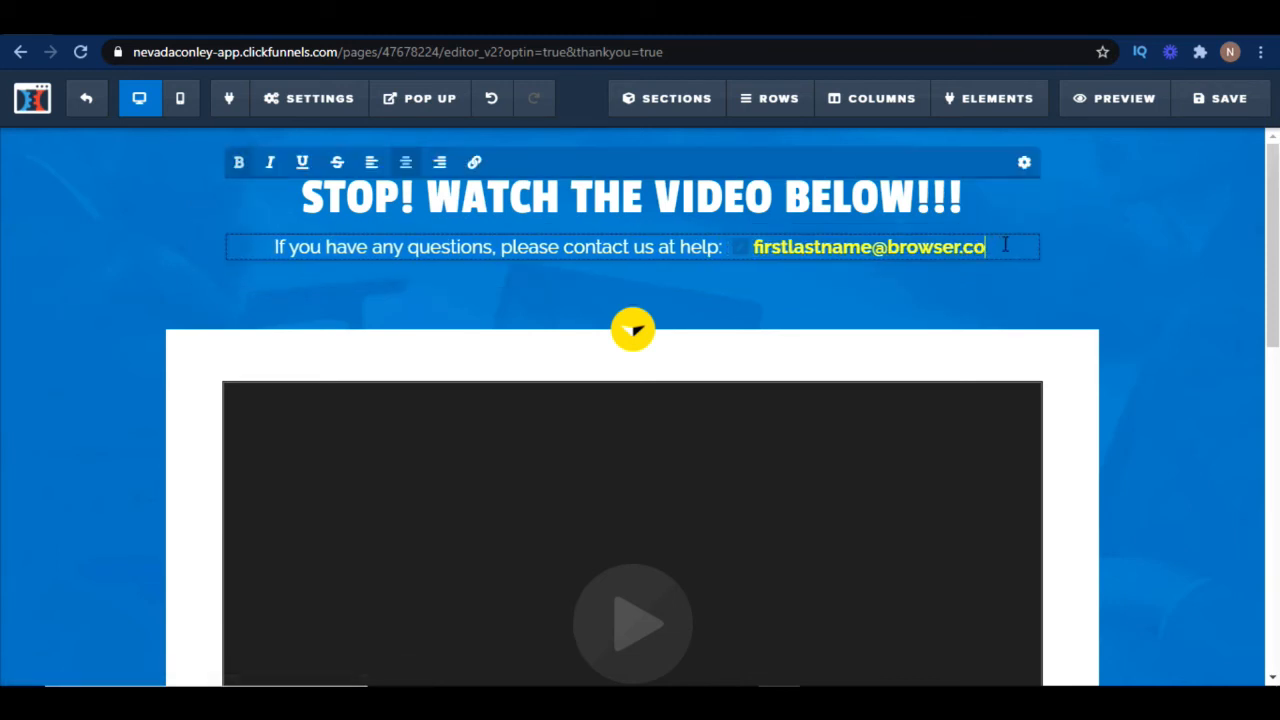
pyautogui.press('BackSpace')
pyautogui.press('BackSpace')
pyautogui.press('BackSpace')
pyautogui.press('BackSpace')
pyautogui.press('BackSpace')
pyautogui.press('BackSpace')
pyautogui.press('BackSpace')
pyautogui.press('BackSpace')
pyautogui.press('BackSpace')
pyautogui.press('BackSpace')
pyautogui.press('BackSpace')
pyautogui.press('BackSpace')
pyautogui.press('BackSpace')
pyautogui.press('BackSpace')
pyautogui.press('BackSpace')
pyautogui.press('BackSpace')
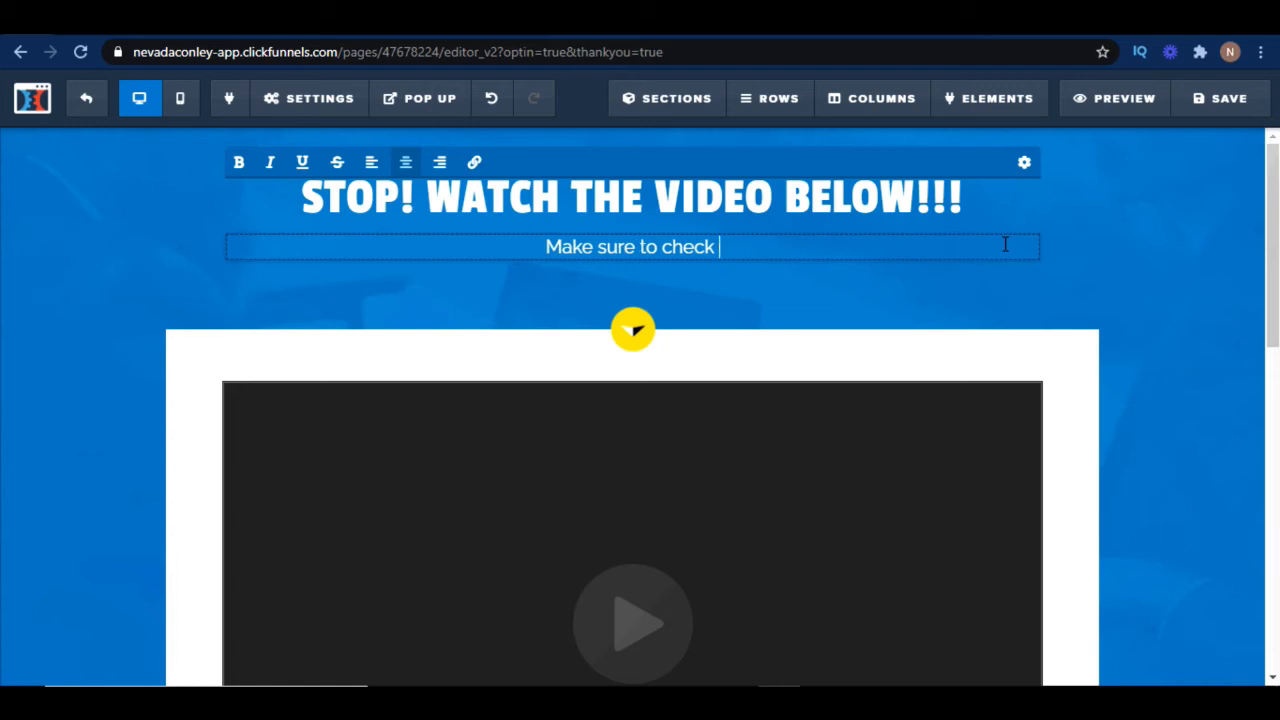
pyautogui.write('for the FREE eBook')
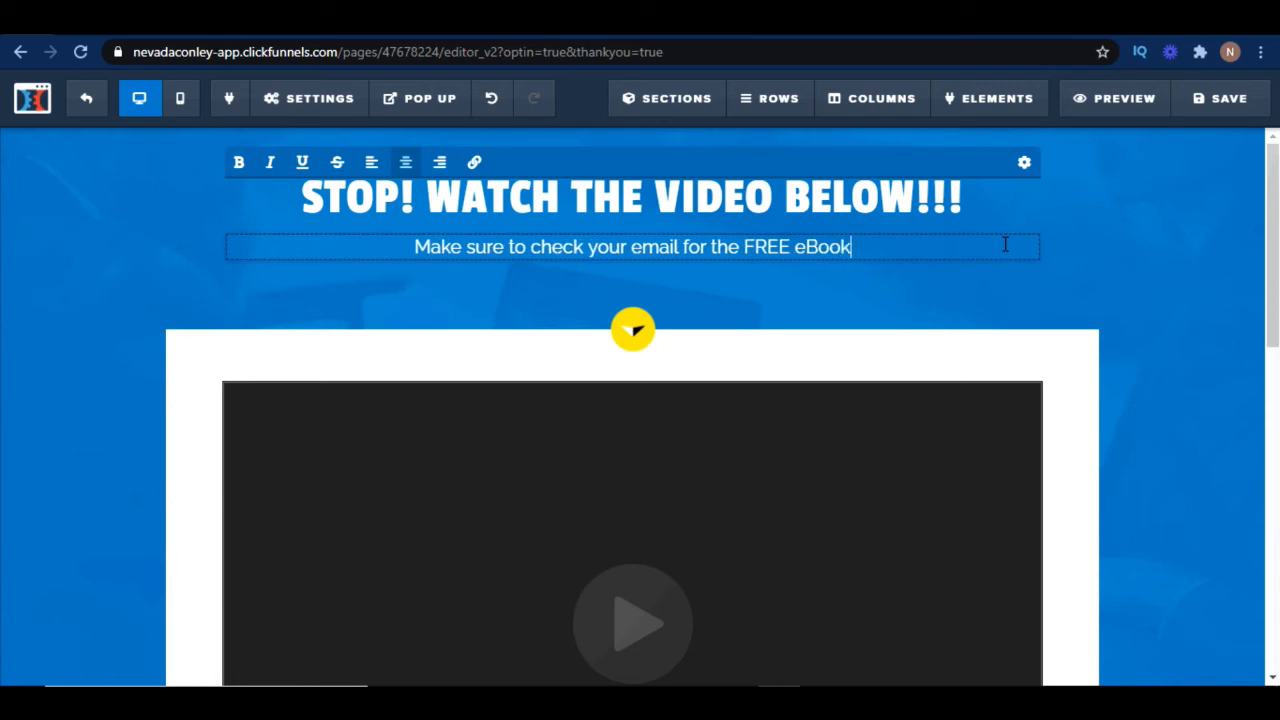
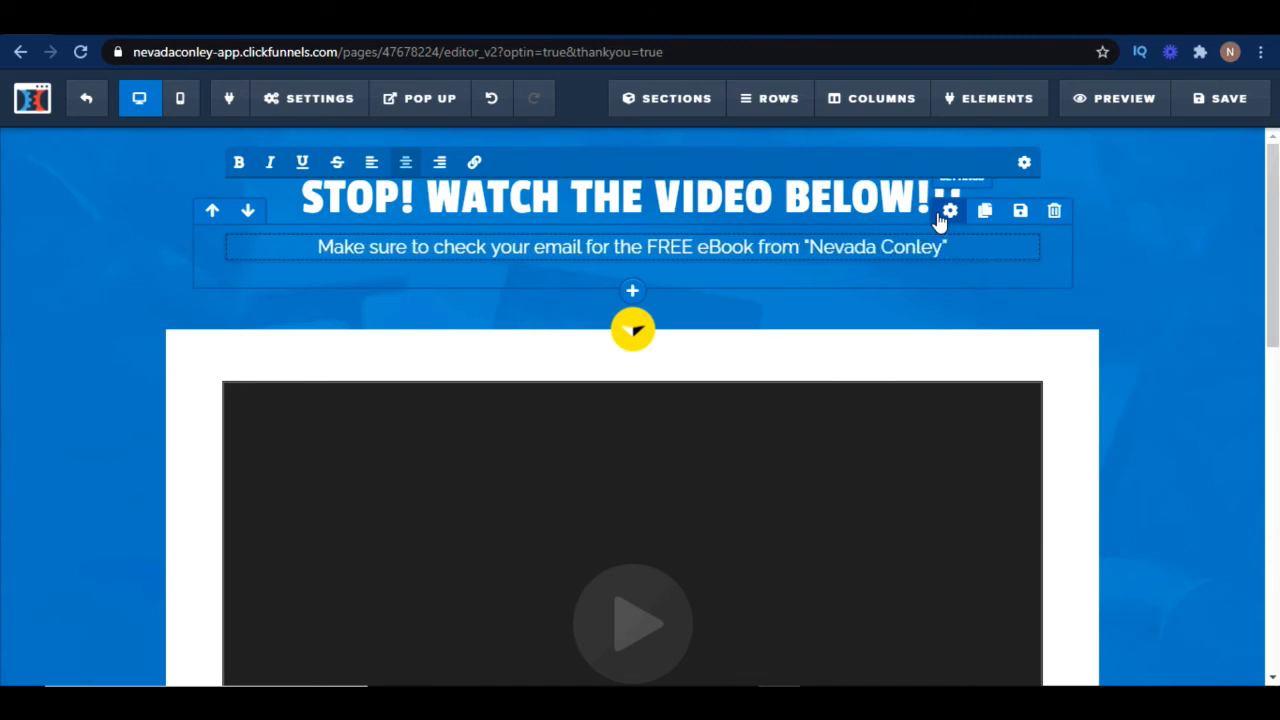
pyautogui.write('!! Bu')
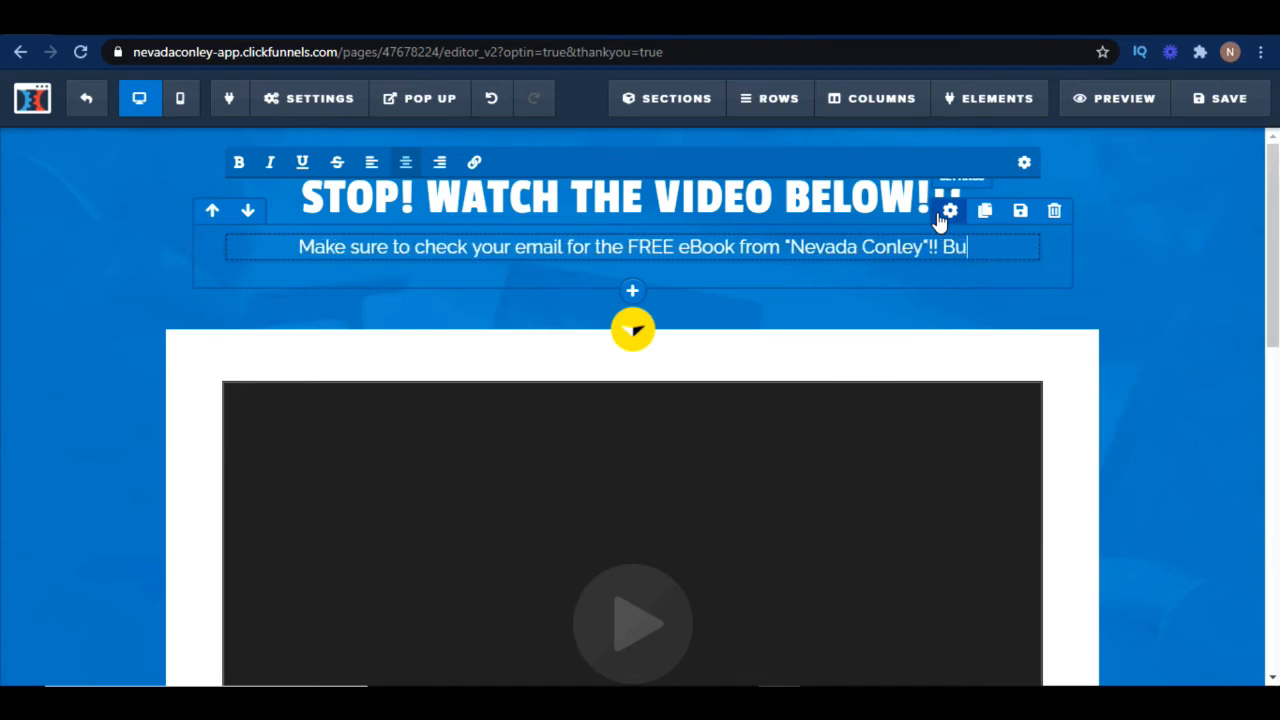
pyautogui.write('t Watch the ')
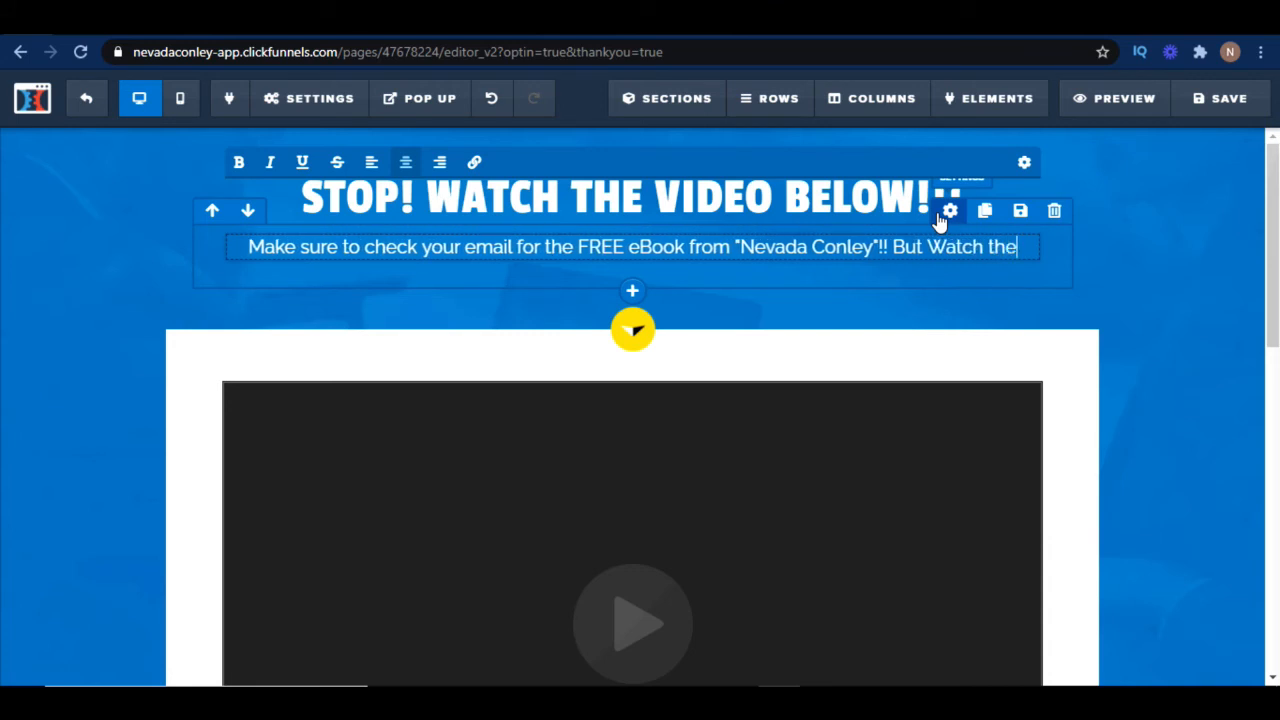
pyautogui.write('vidoe')
pyautogui.press('BackSpace')
pyautogui.press('BackSpace')
pyautogui.press('BackSpace')
pyautogui.write('eo be')
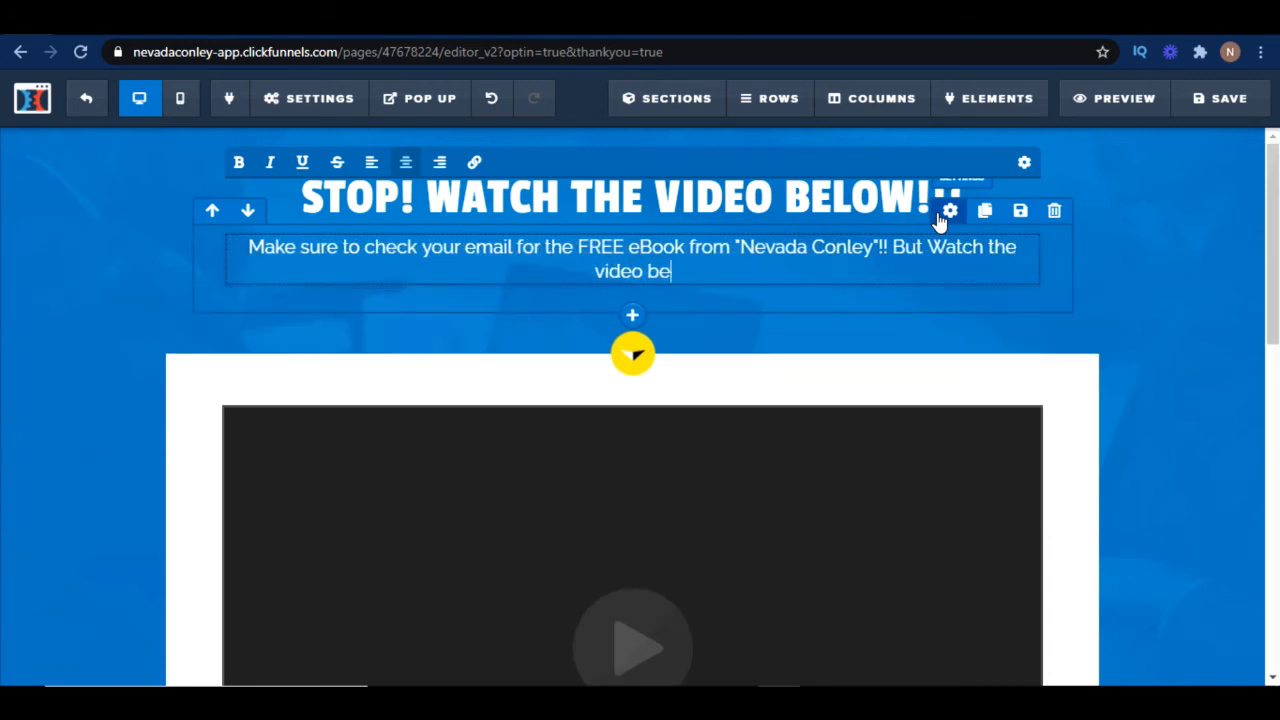
pyautogui.write('low for')
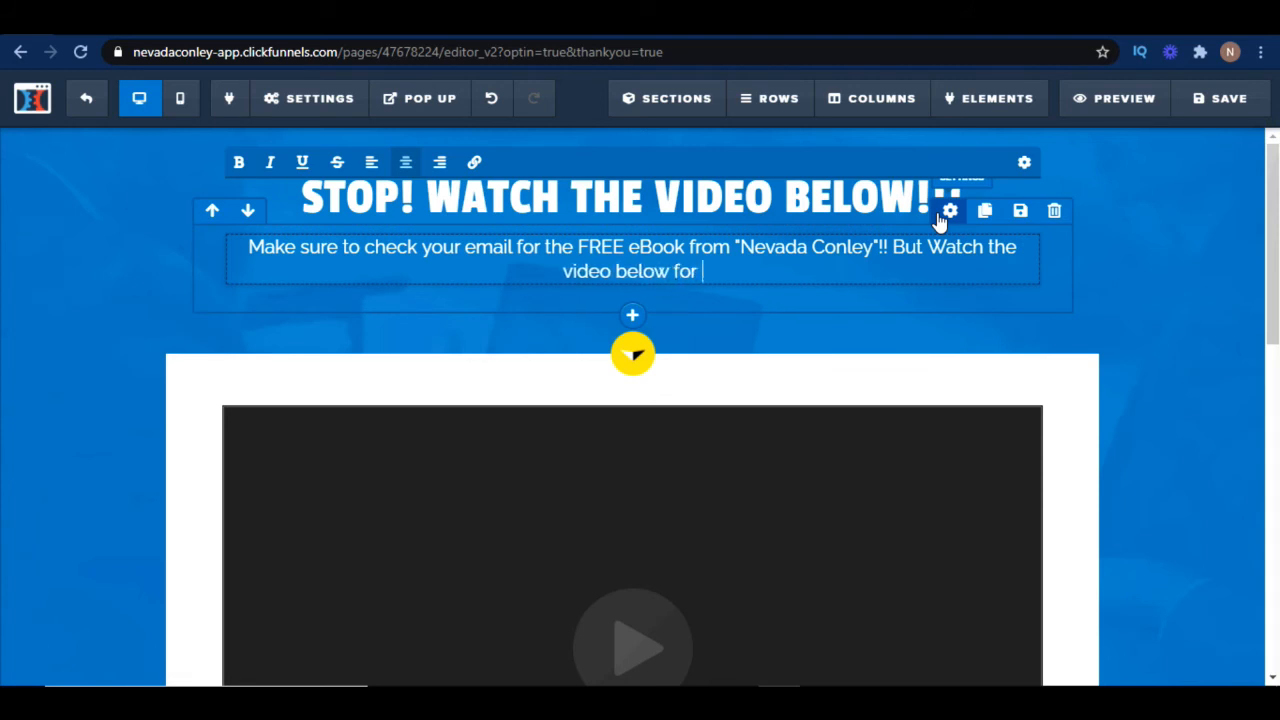
pyautogui.press('BackSpace')
pyautogui.press('BackSpace')
pyautogui.press('BackSpace')
pyautogui.press('BackSpace')
pyautogui.write('to')
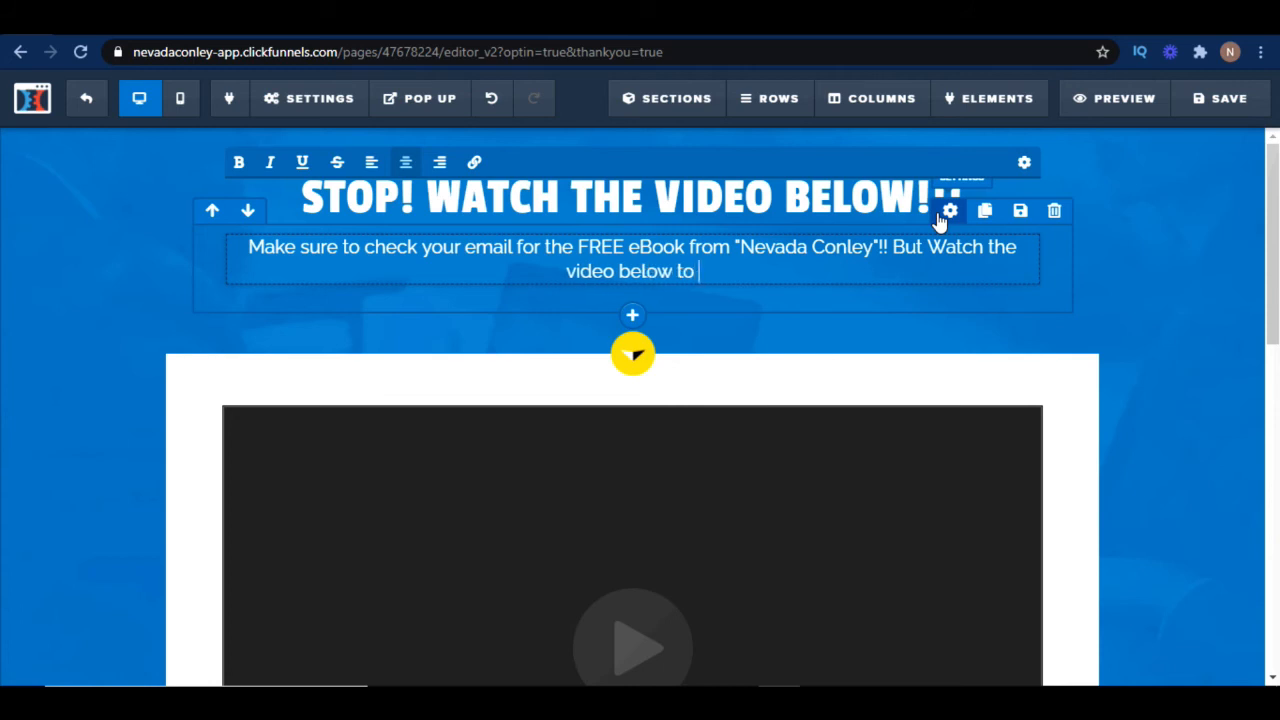
pyautogui.write(' learn how to m')
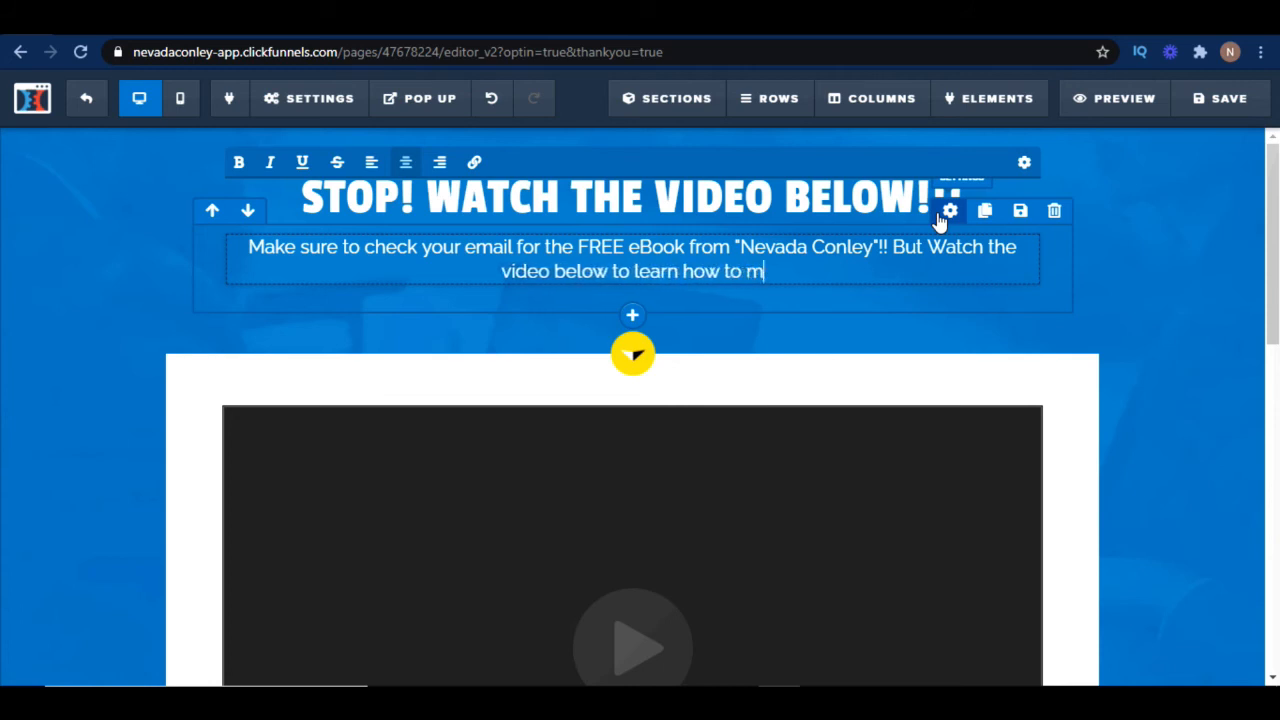
pyautogui.write('ake money o')
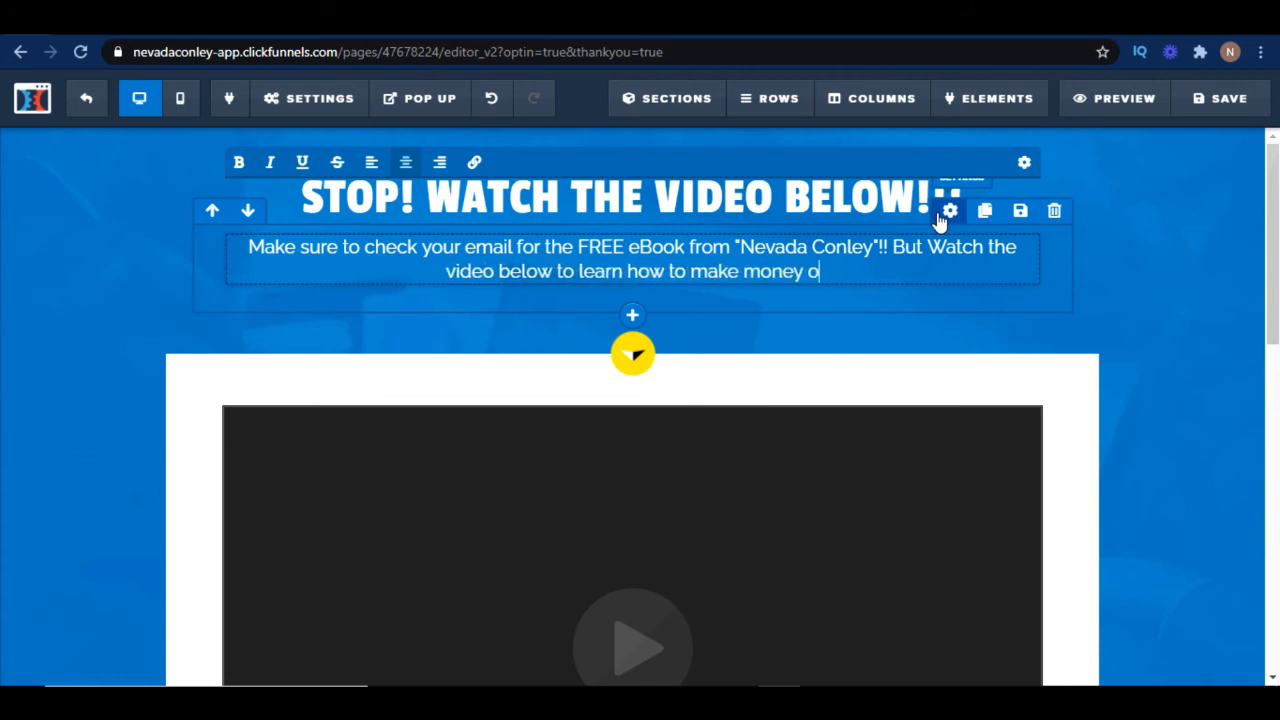
pyautogui.write('nline.')
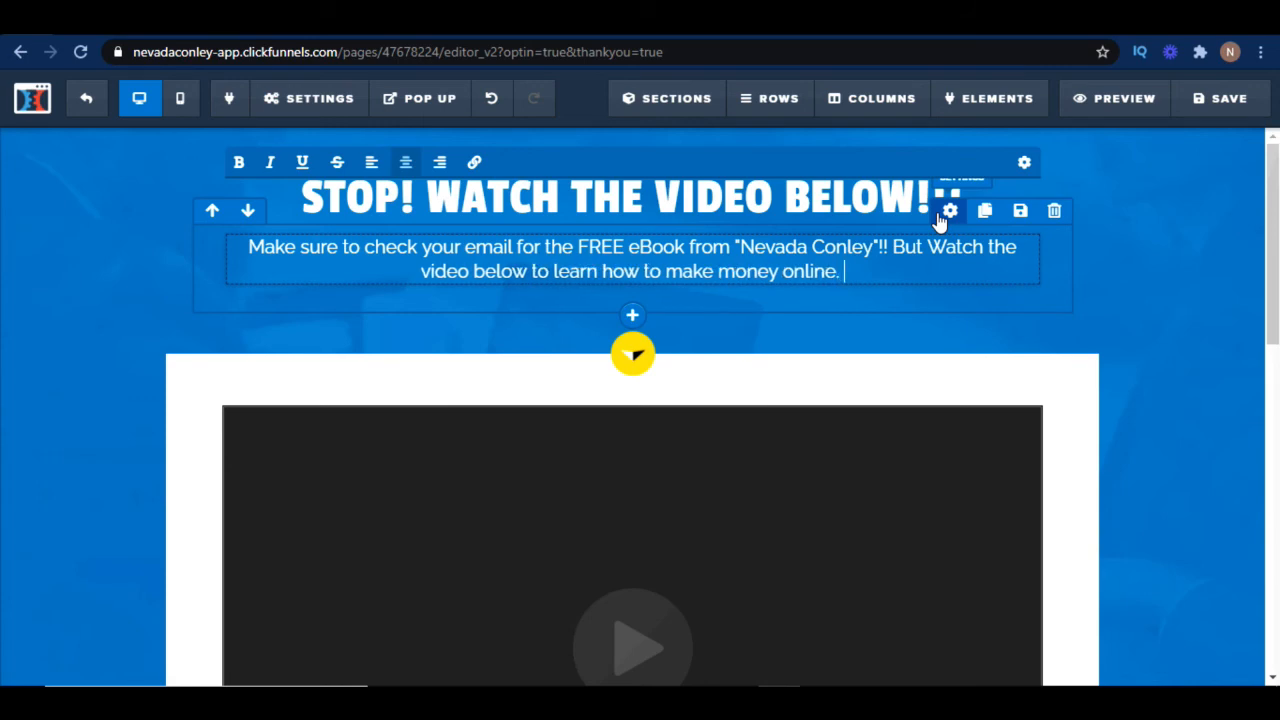
# Delete the social media follow section below the video and confirm
pyautogui.scroll(-6, 1177, 438)
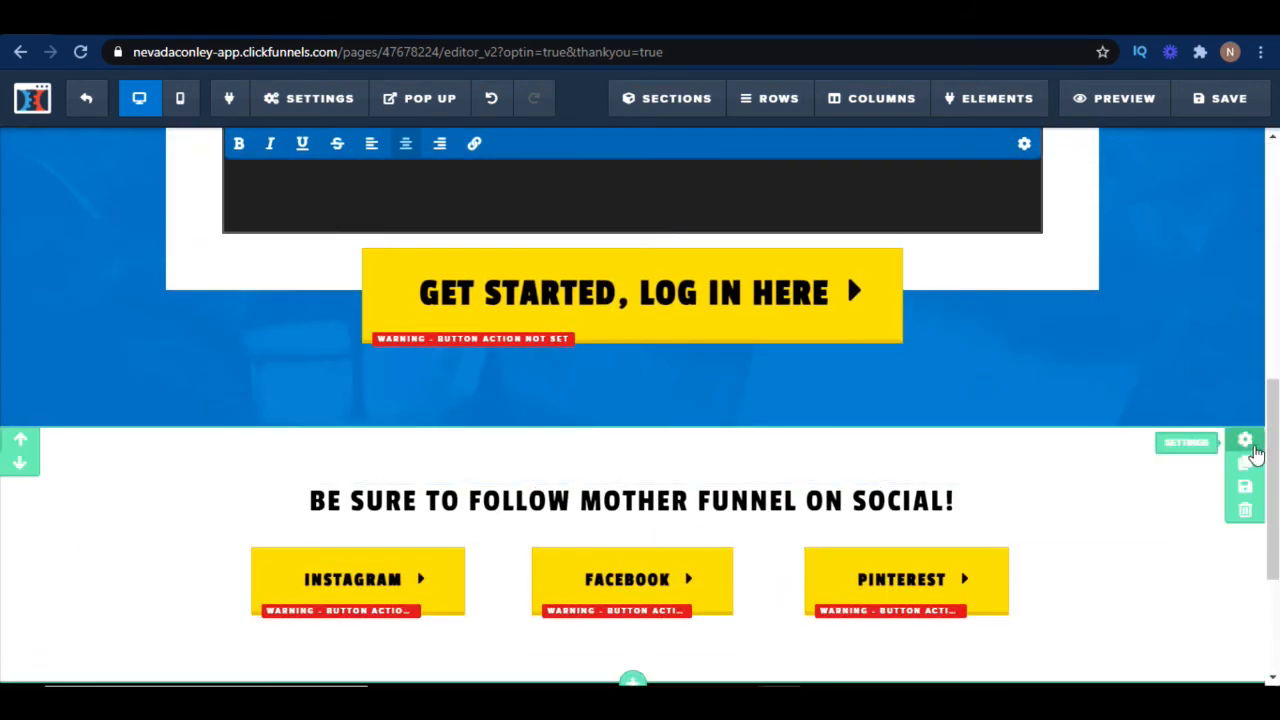
pyautogui.click(1246, 513)
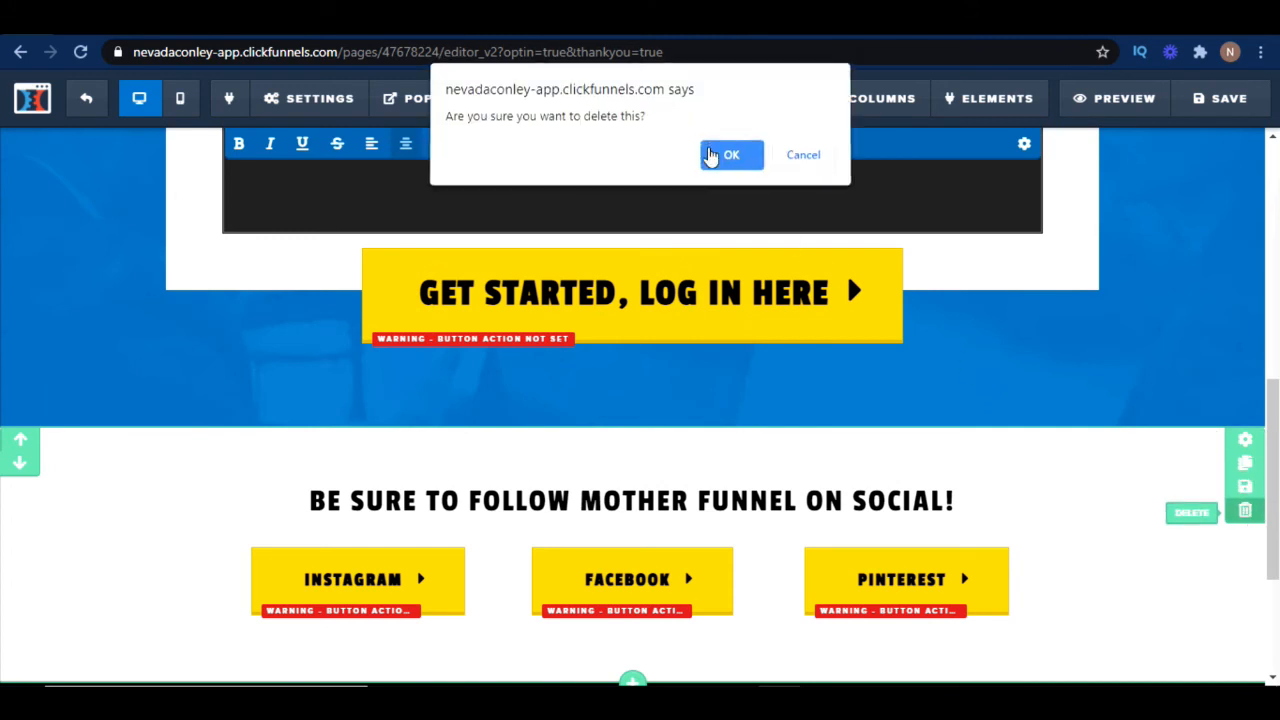
pyautogui.click(722, 156)
# Delete the Mother Funnel footer section and confirm
pyautogui.scroll(1, 966, 396)
pyautogui.scroll(-1, 970, 410)
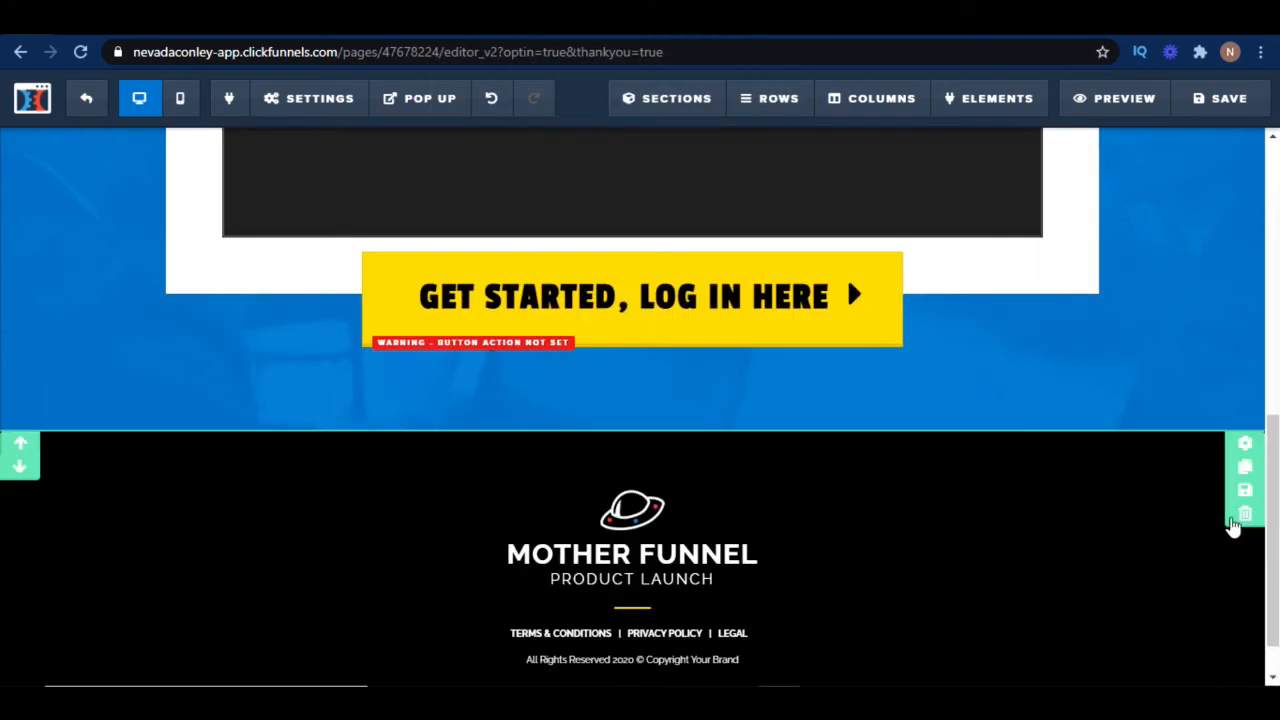
pyautogui.click(1246, 515)
pyautogui.click(735, 157)
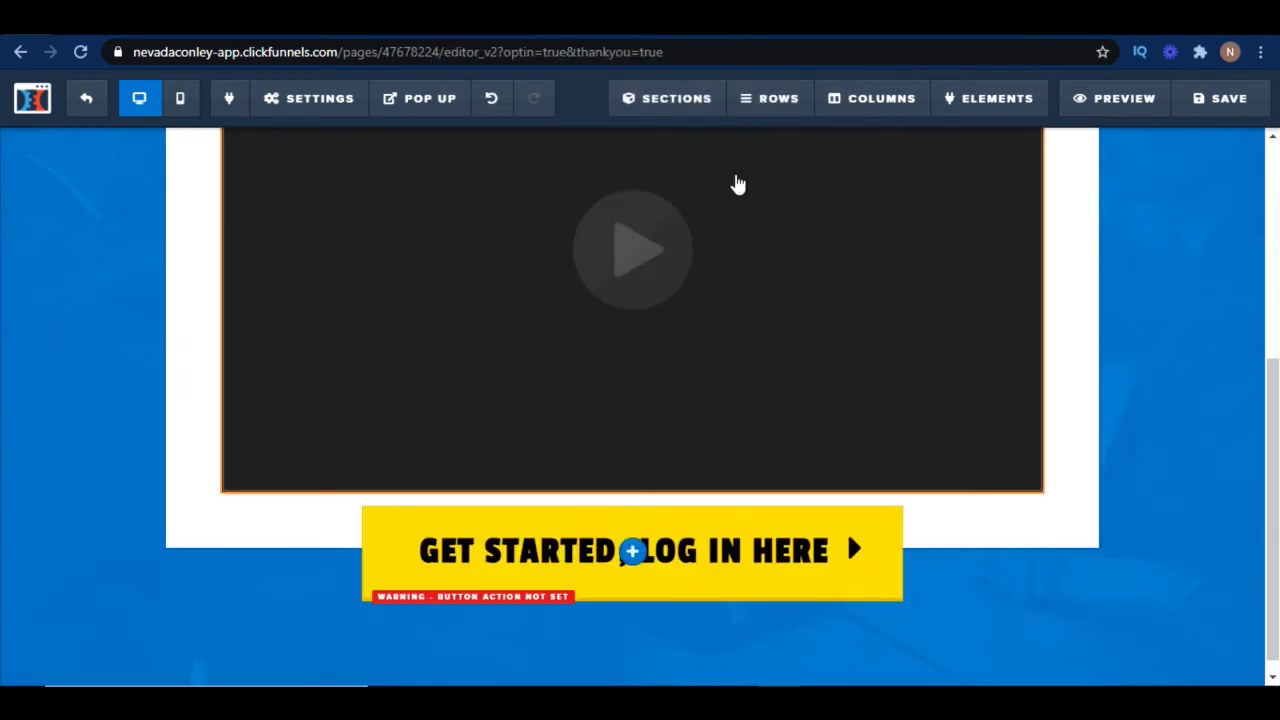
# Open the video element's settings and review the available video type options
pyautogui.scroll(3, 1027, 582)
pyautogui.scroll(-3, 918, 546)
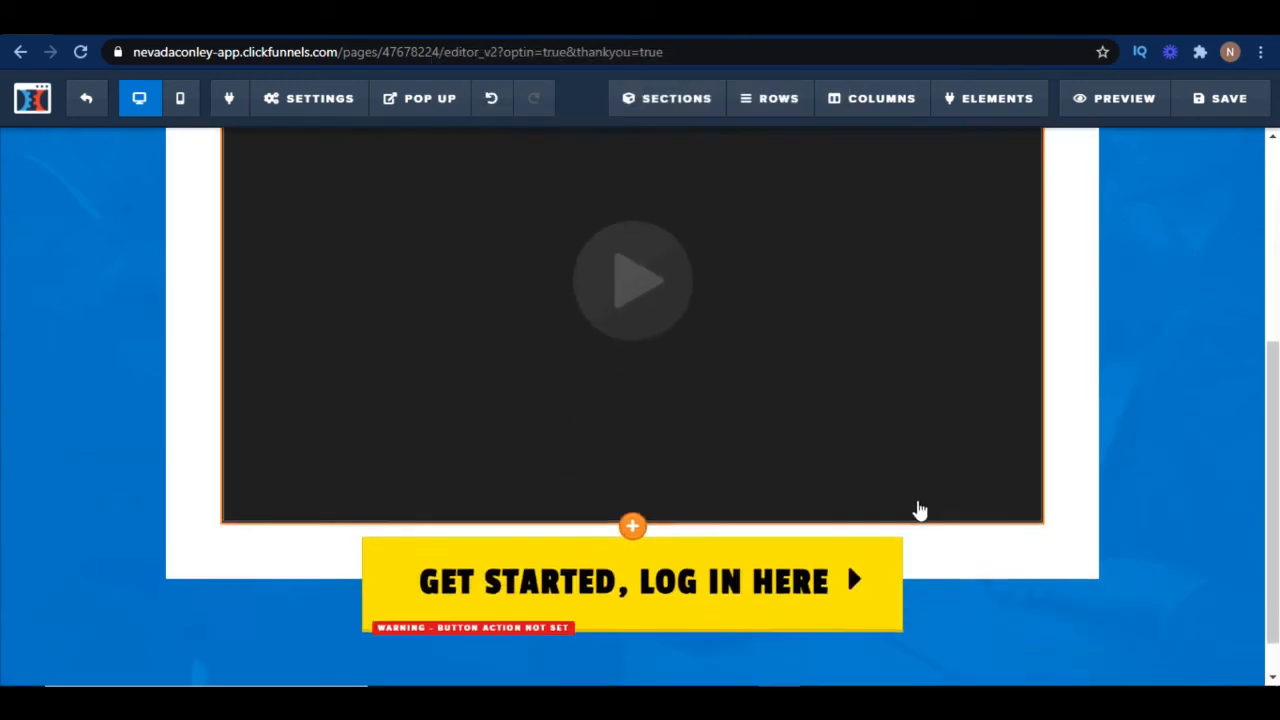
pyautogui.scroll(2, 870, 390)
pyautogui.click(863, 397)
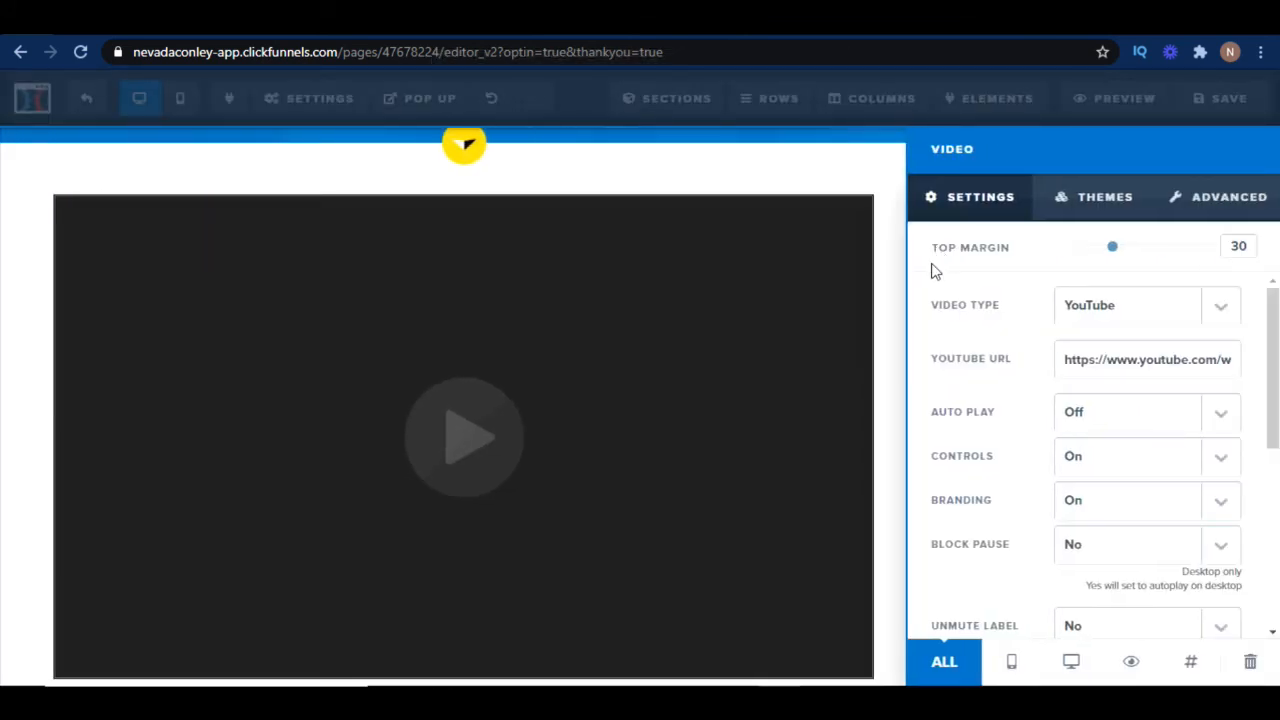
pyautogui.click(1217, 305)
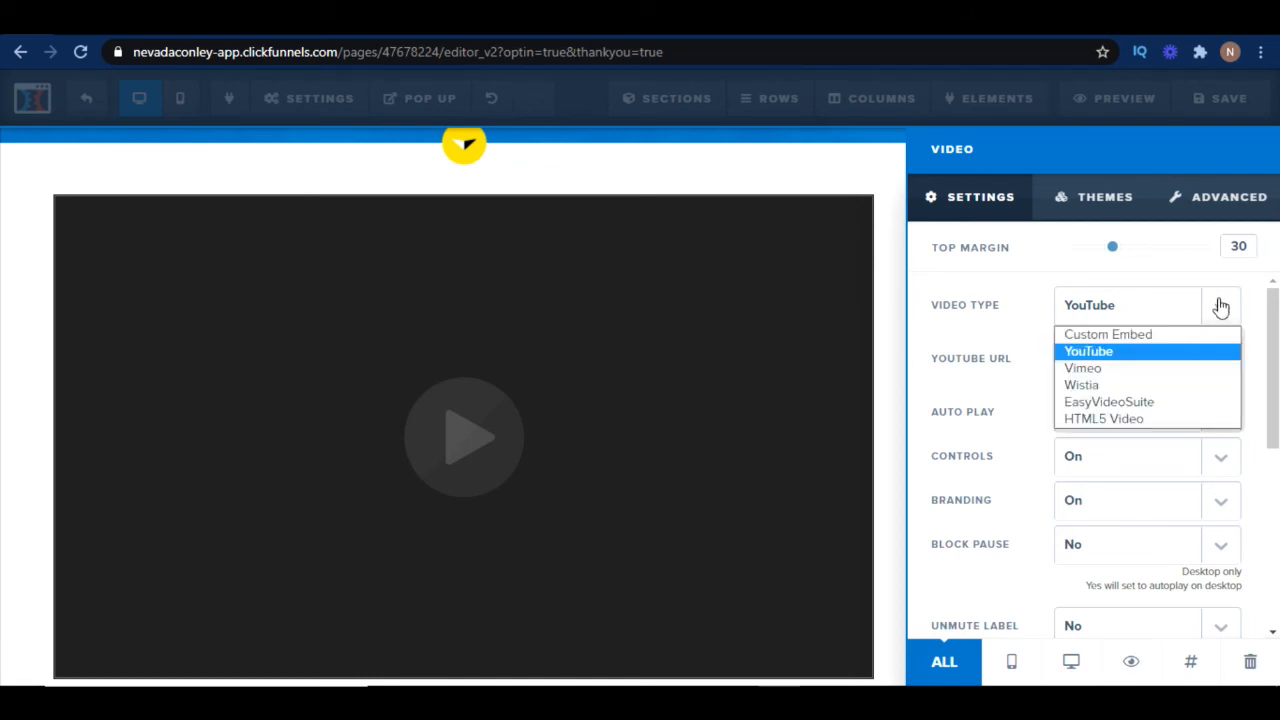
pyautogui.click(1160, 358)
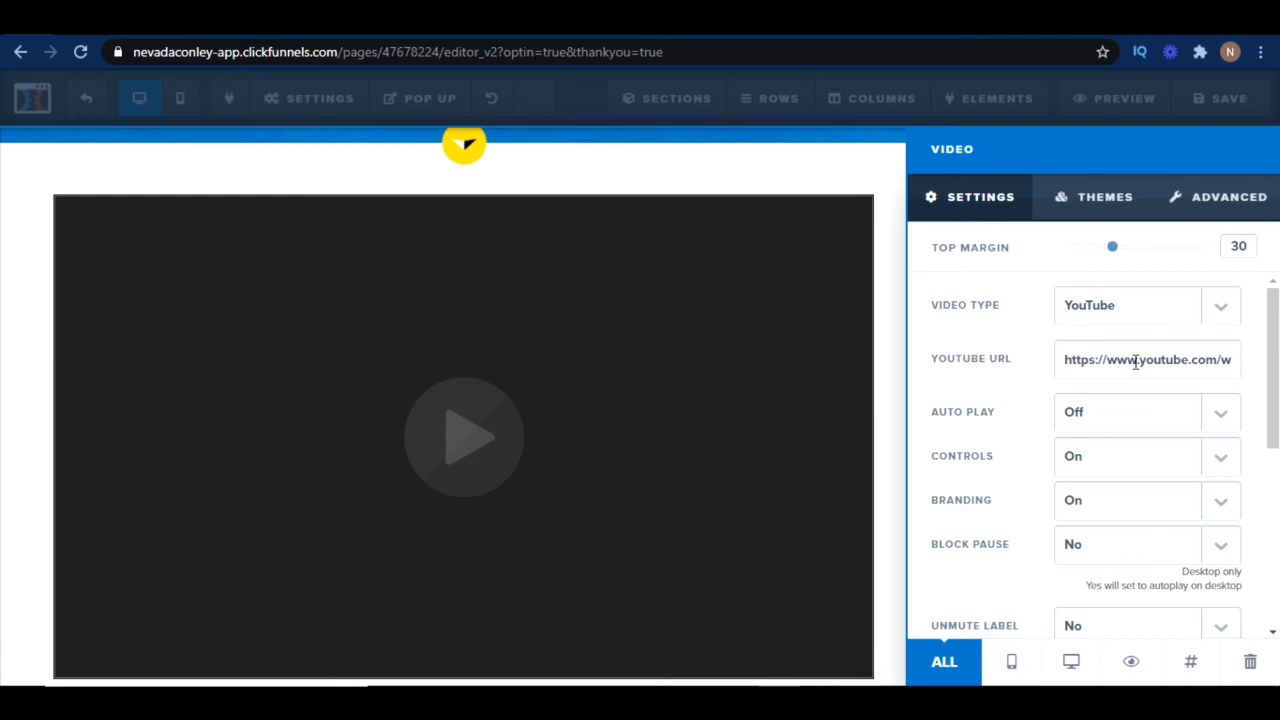
pyautogui.click(893, 383)
pyautogui.scroll(-3, 1000, 430)
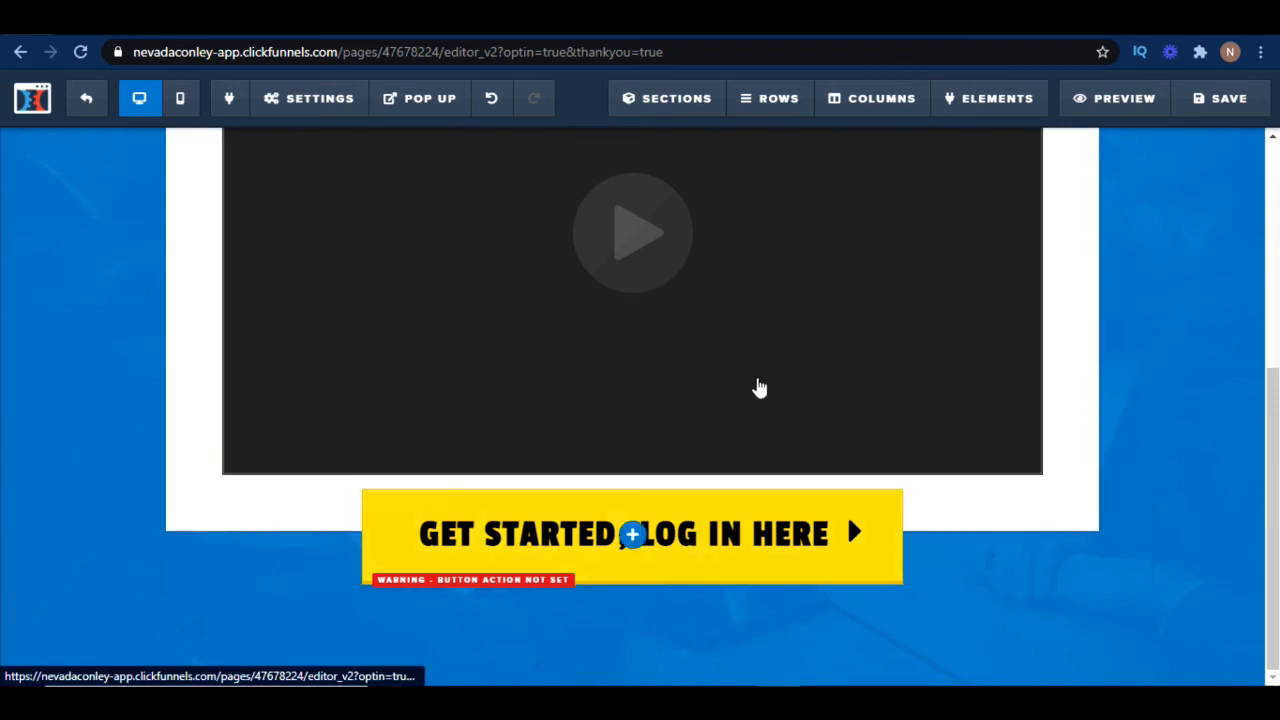
# Set the thank you page button's action to go to the website URL affiliatelink.com
pyautogui.click(749, 562)
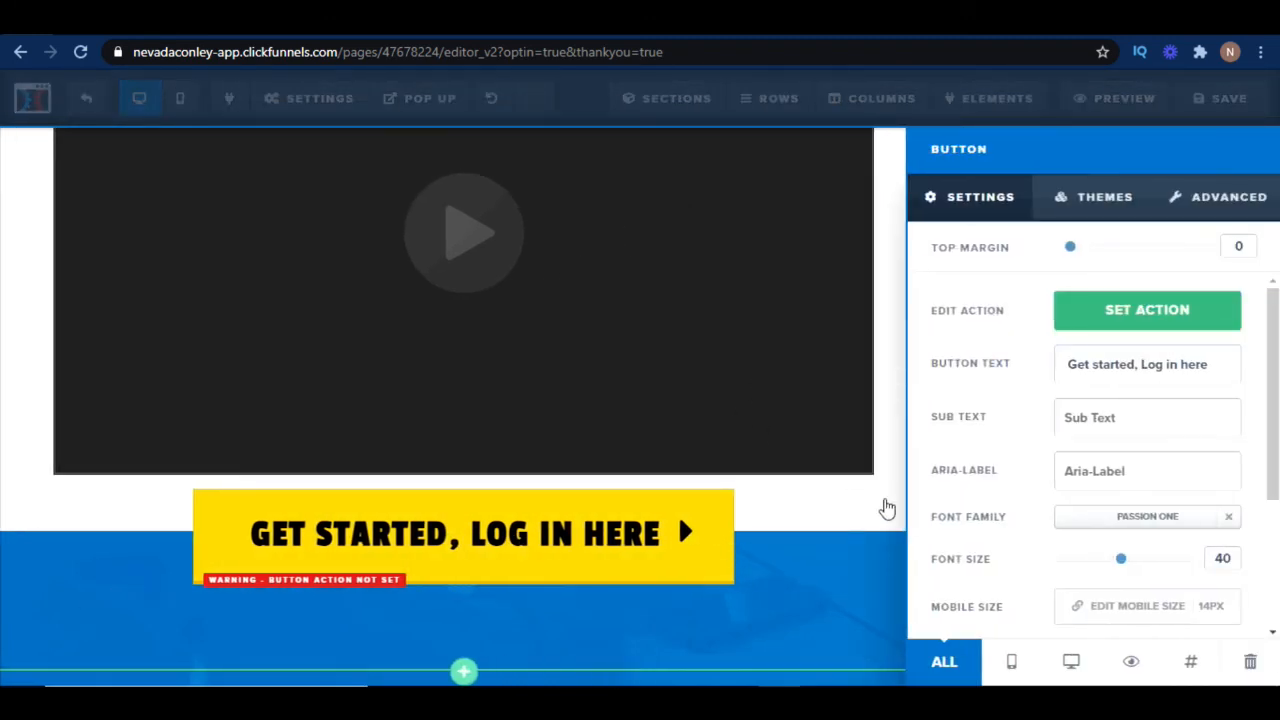
pyautogui.click(1161, 330)
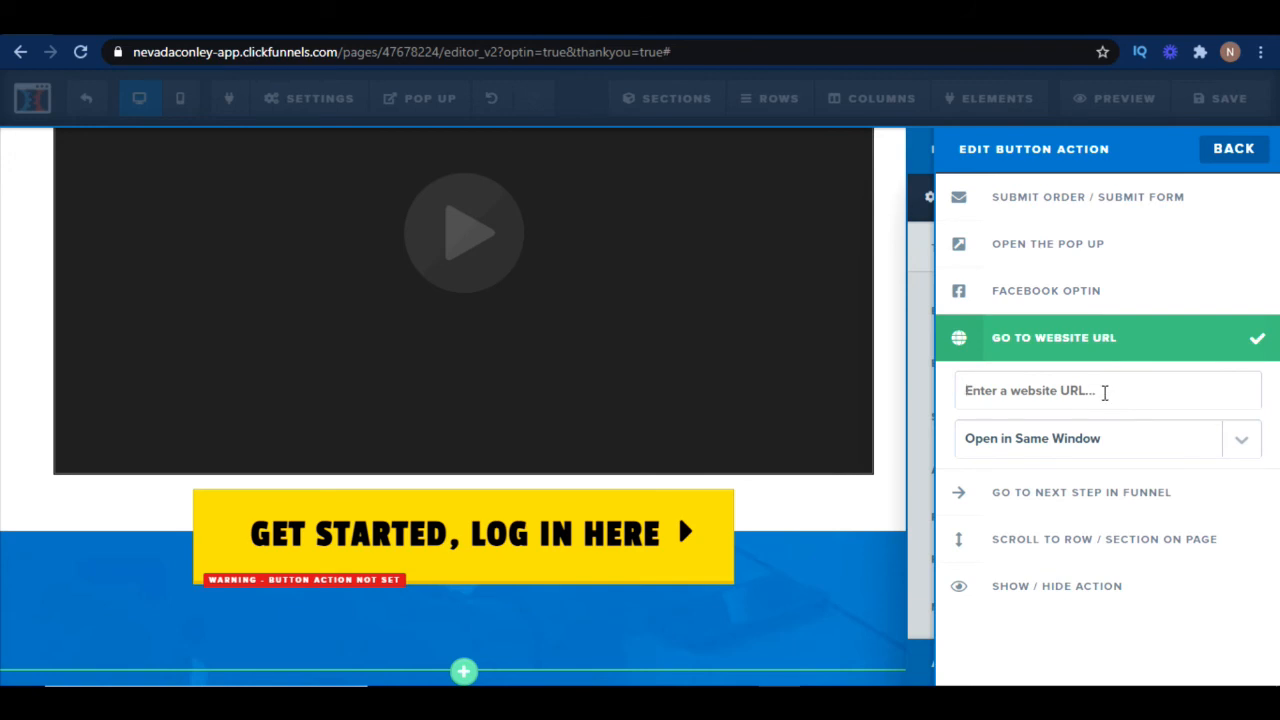
pyautogui.write('aff')
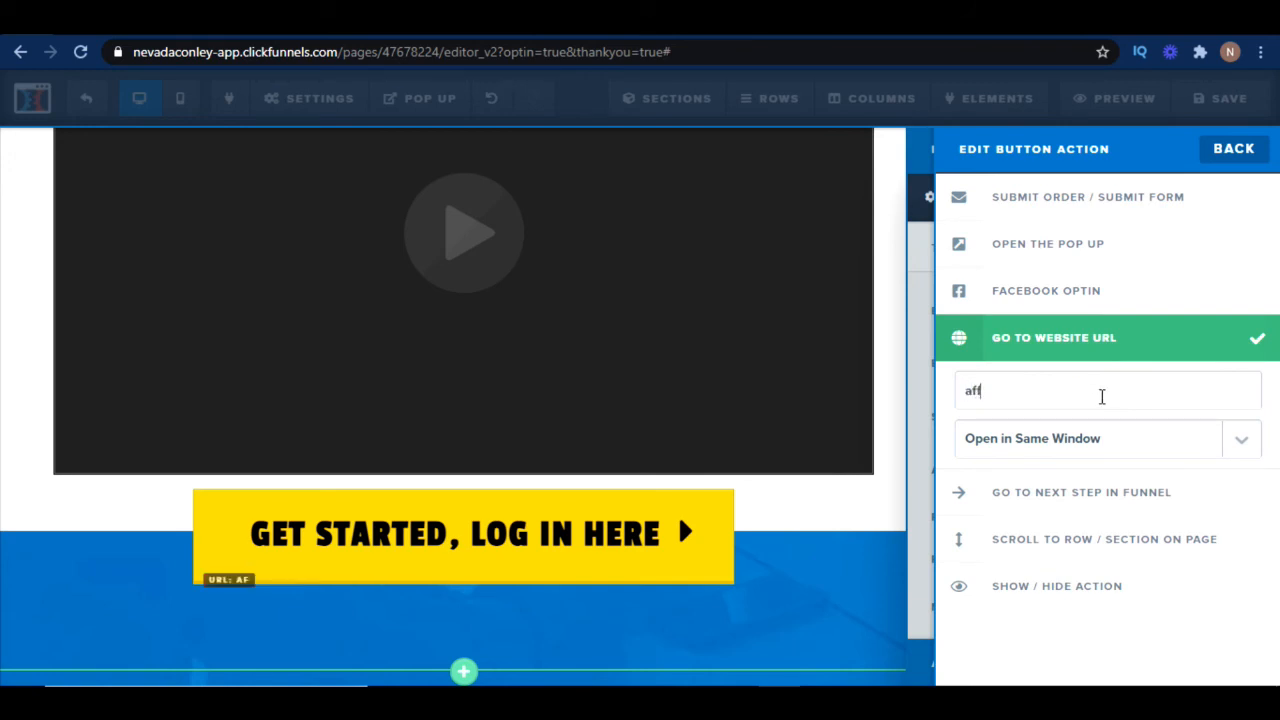
pyautogui.write('iliatelink.com')
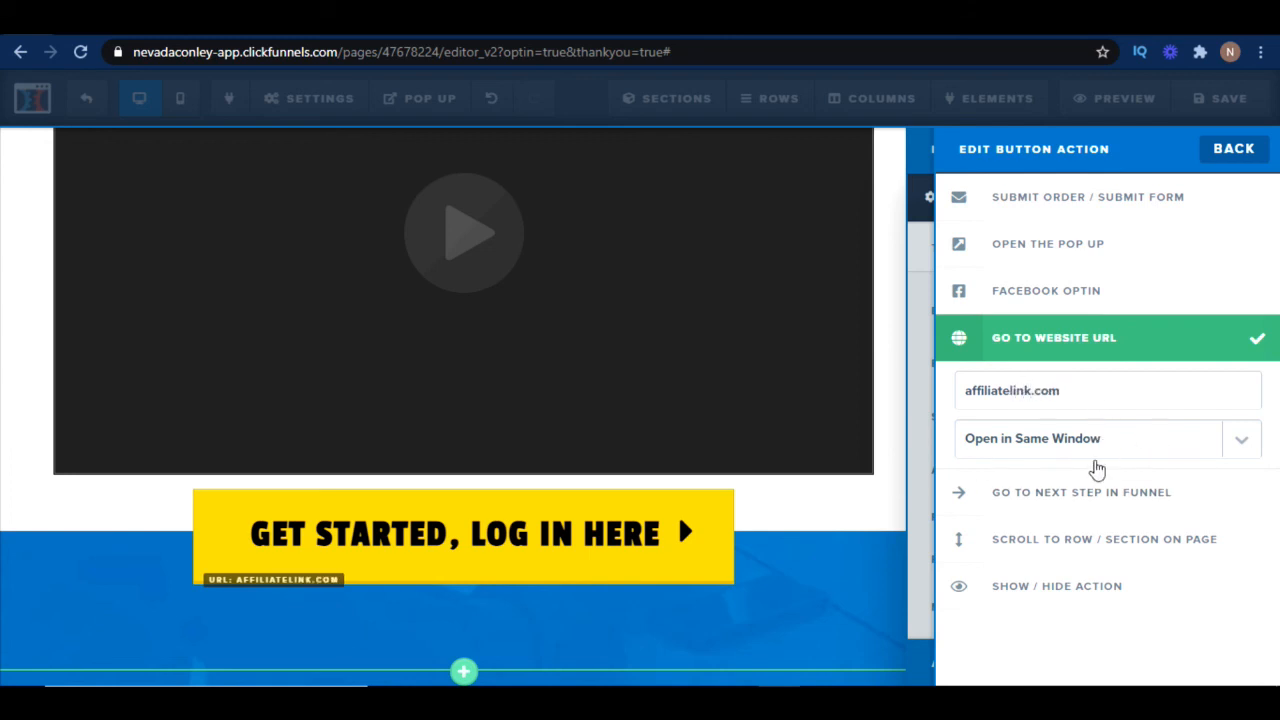
pyautogui.click(1234, 149)
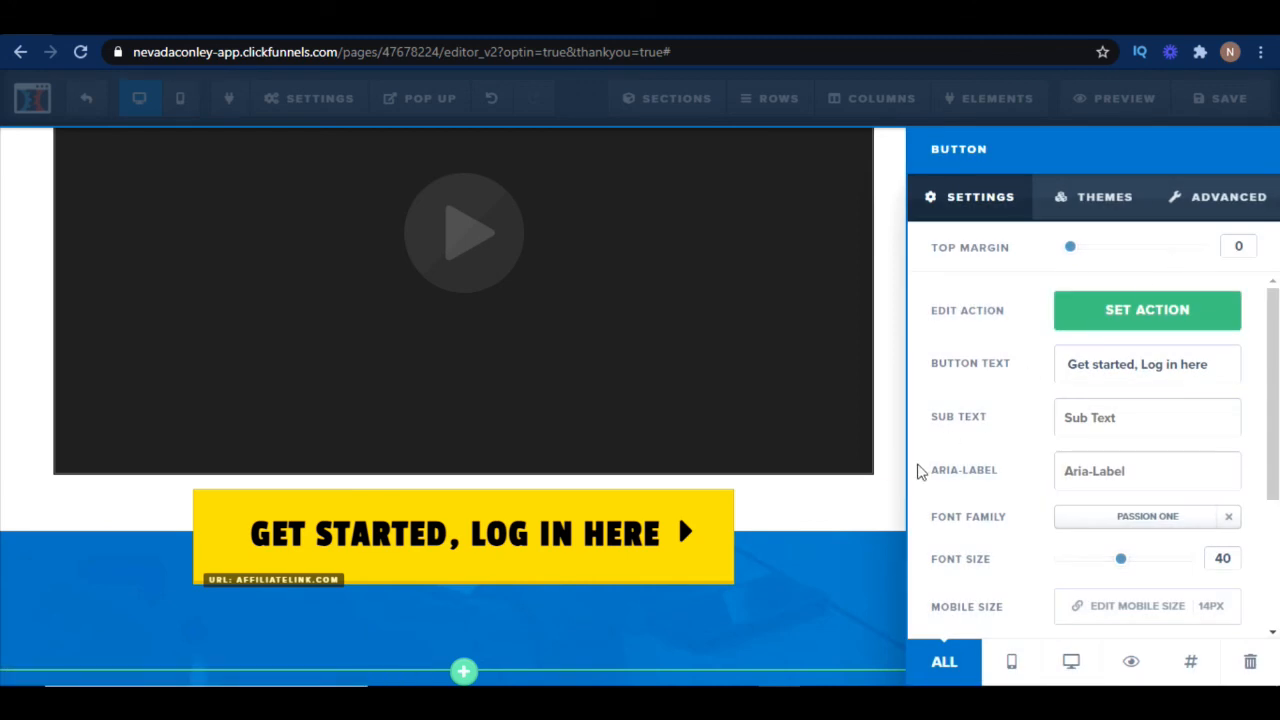
# Change the button text to "Watch video now"
pyautogui.click(855, 530)
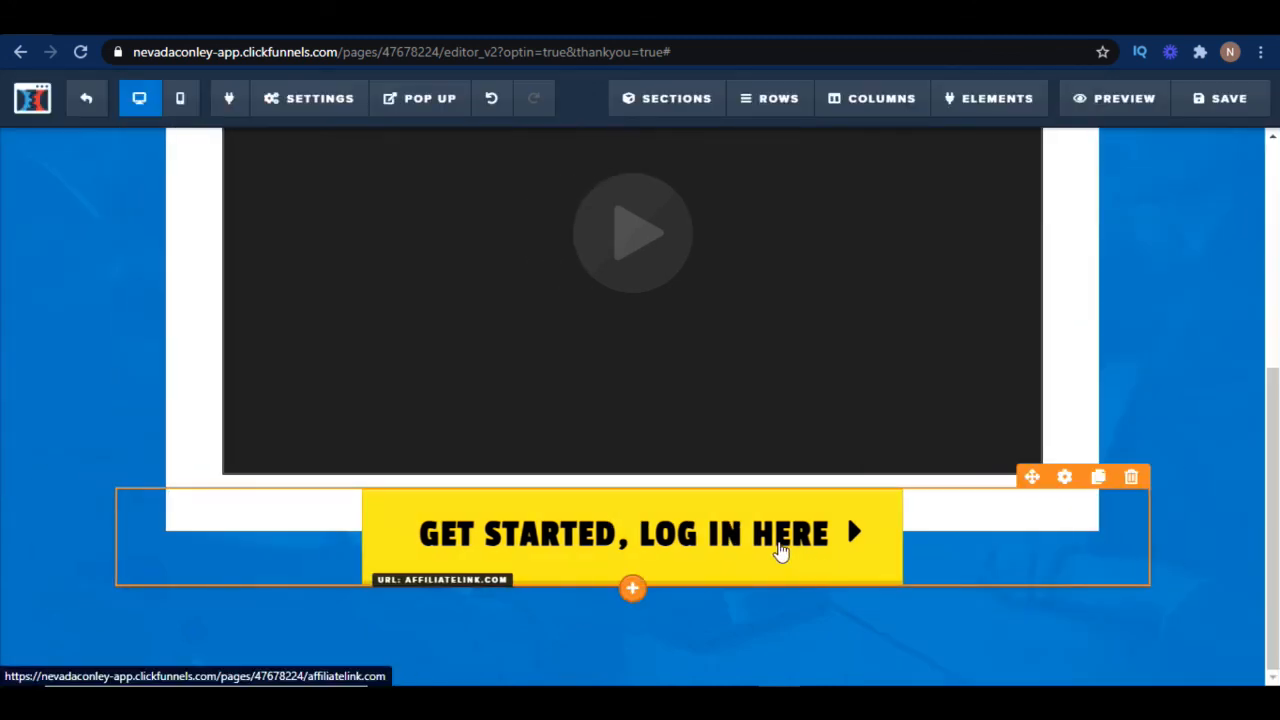
pyautogui.click(780, 550)
pyautogui.moveTo(1217, 364); pyautogui.dragTo(1076, 357)
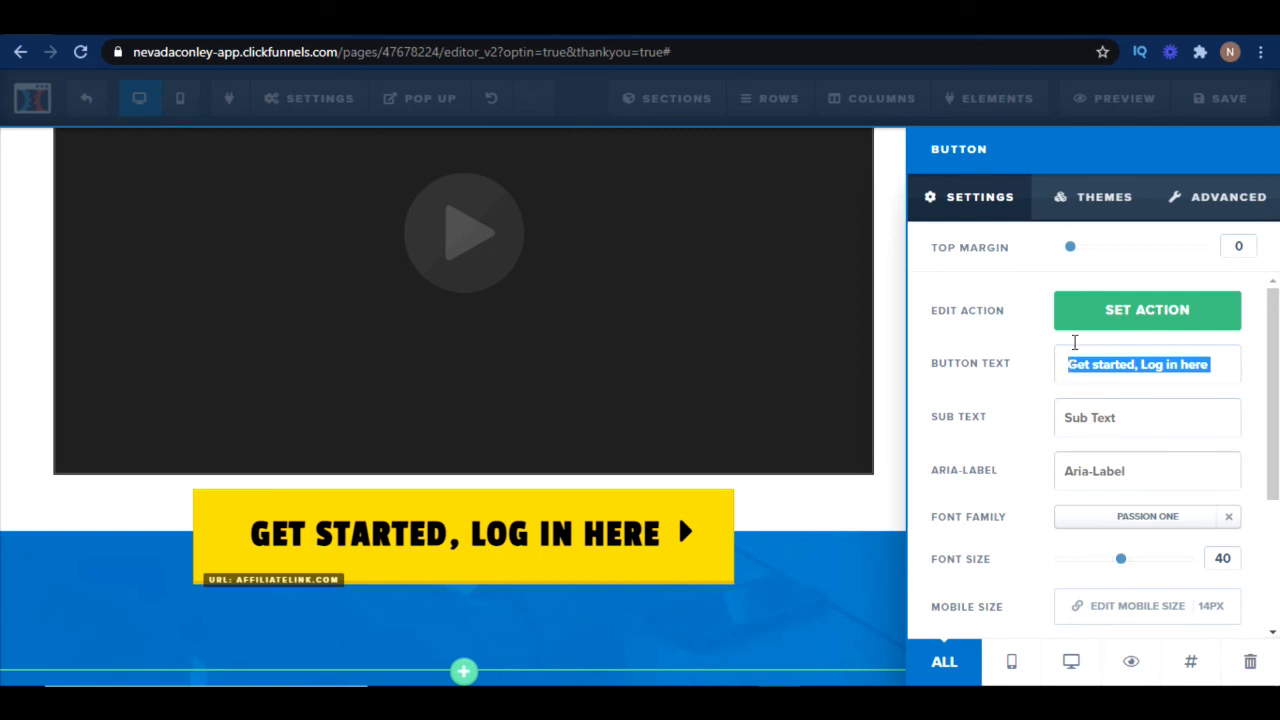
pyautogui.write('Watch now')
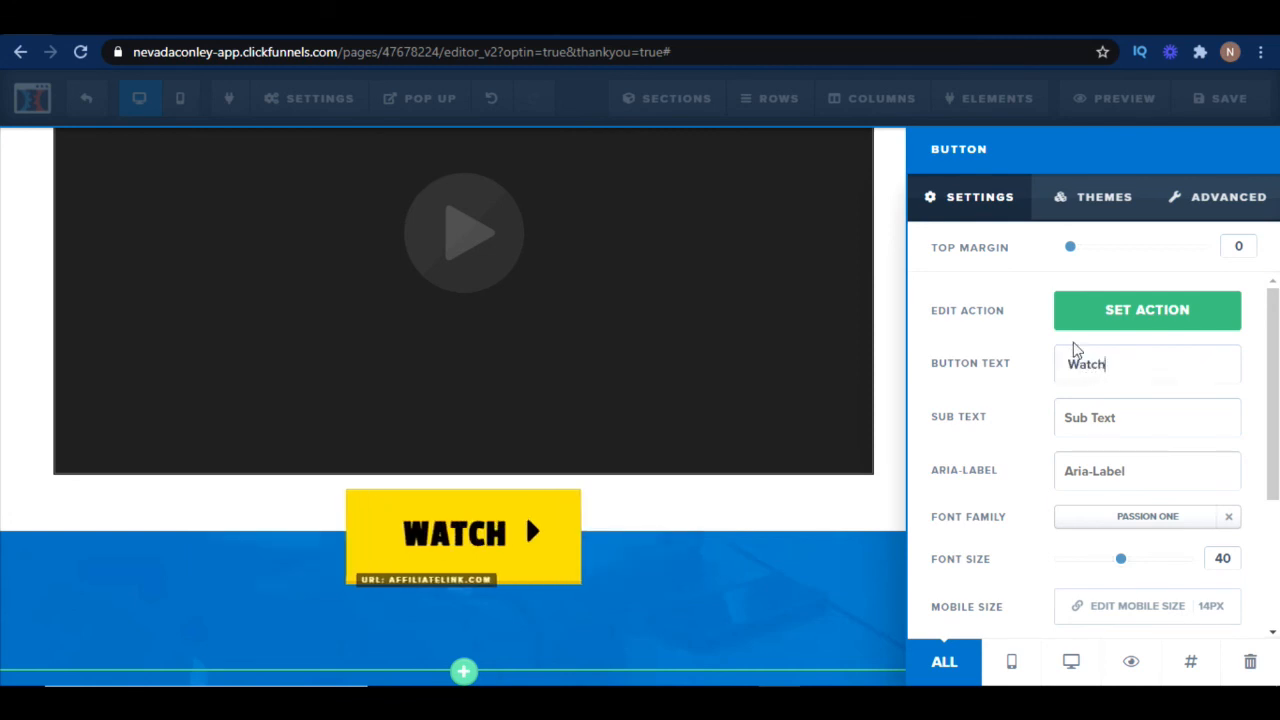
pyautogui.press('BackSpace')
pyautogui.press('BackSpace')
pyautogui.press('BackSpace')
pyautogui.press('BackSpace')
pyautogui.write('video now')
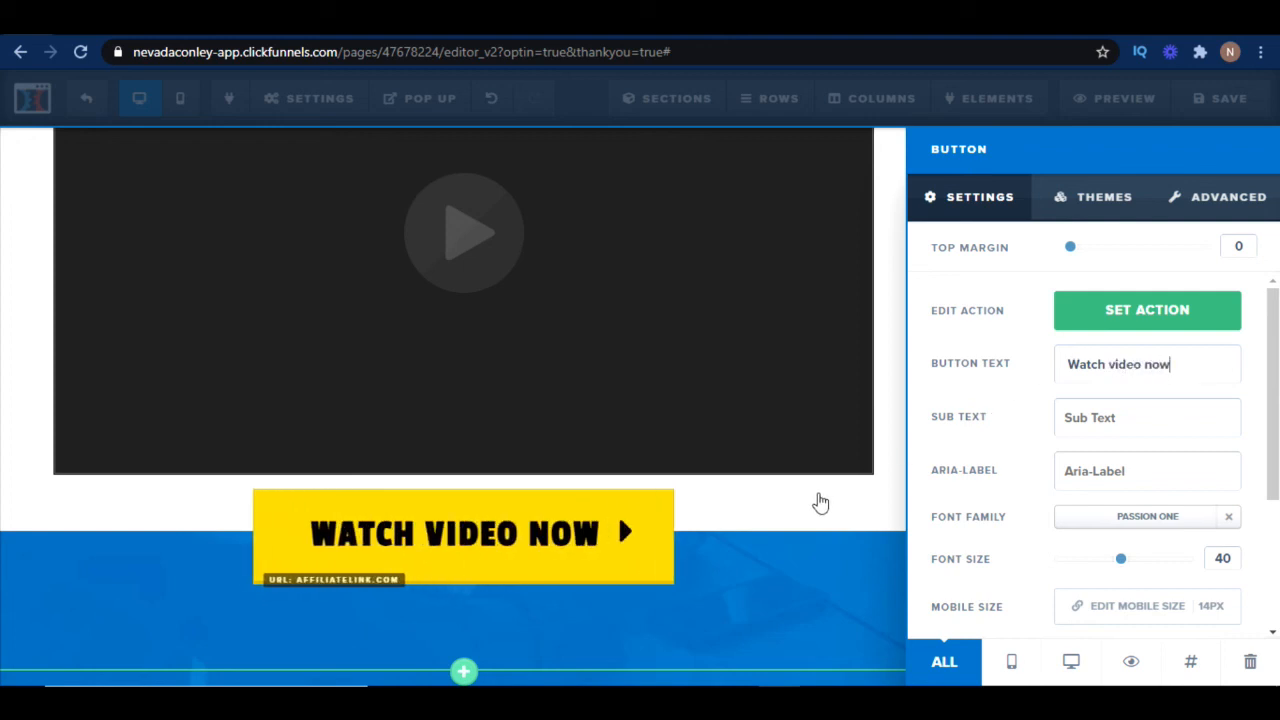
pyautogui.click(826, 555)
# Save the thank you page
pyautogui.scroll(4, 1083, 578)
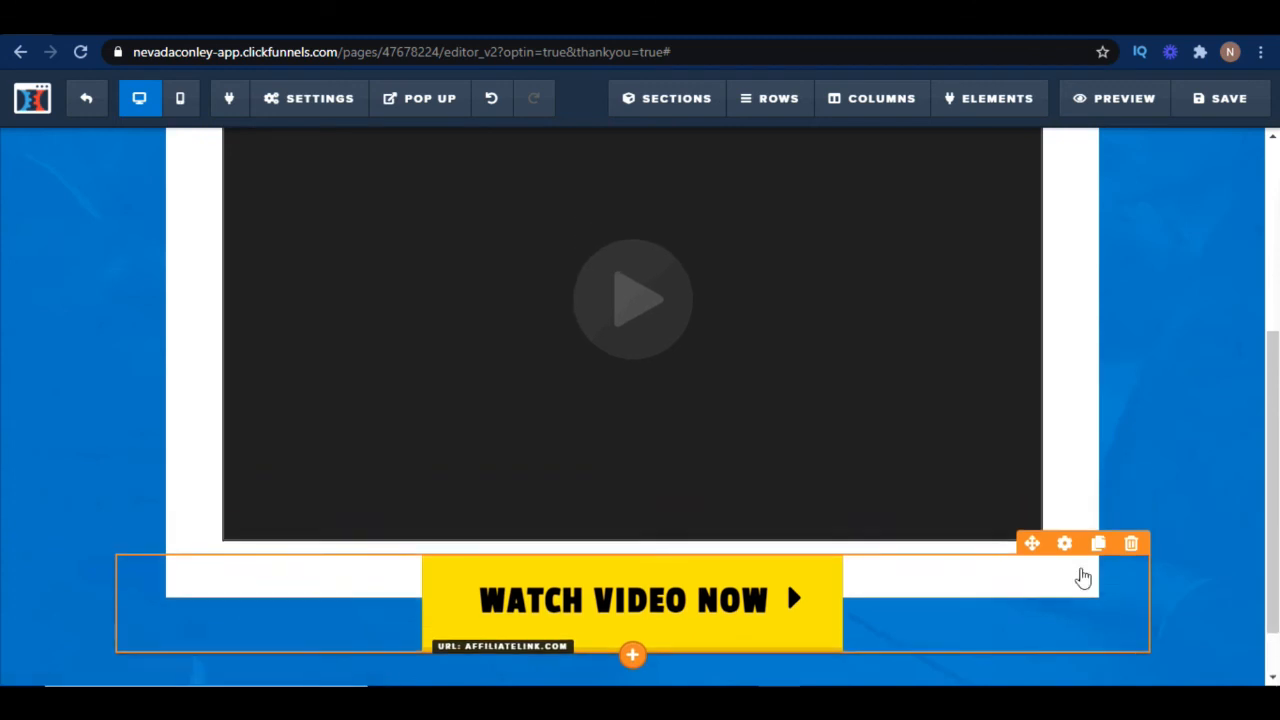
pyautogui.scroll(-4, 1083, 578)
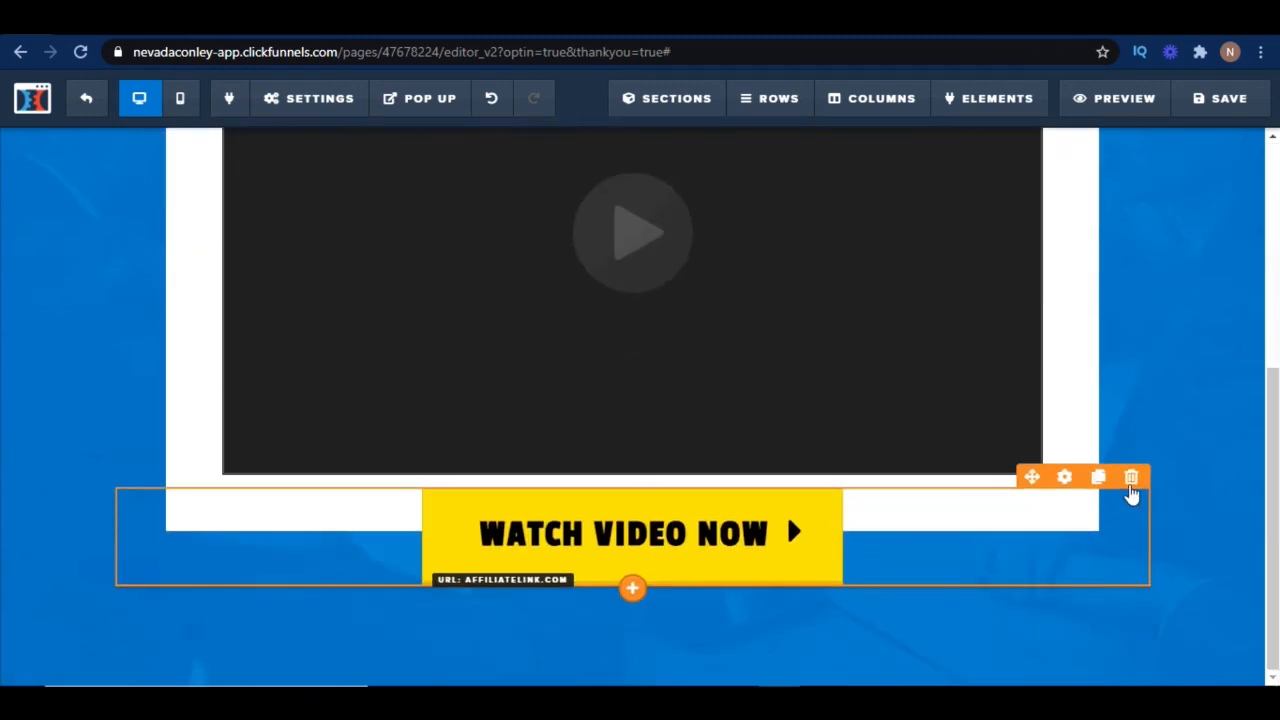
pyautogui.click(1225, 98)
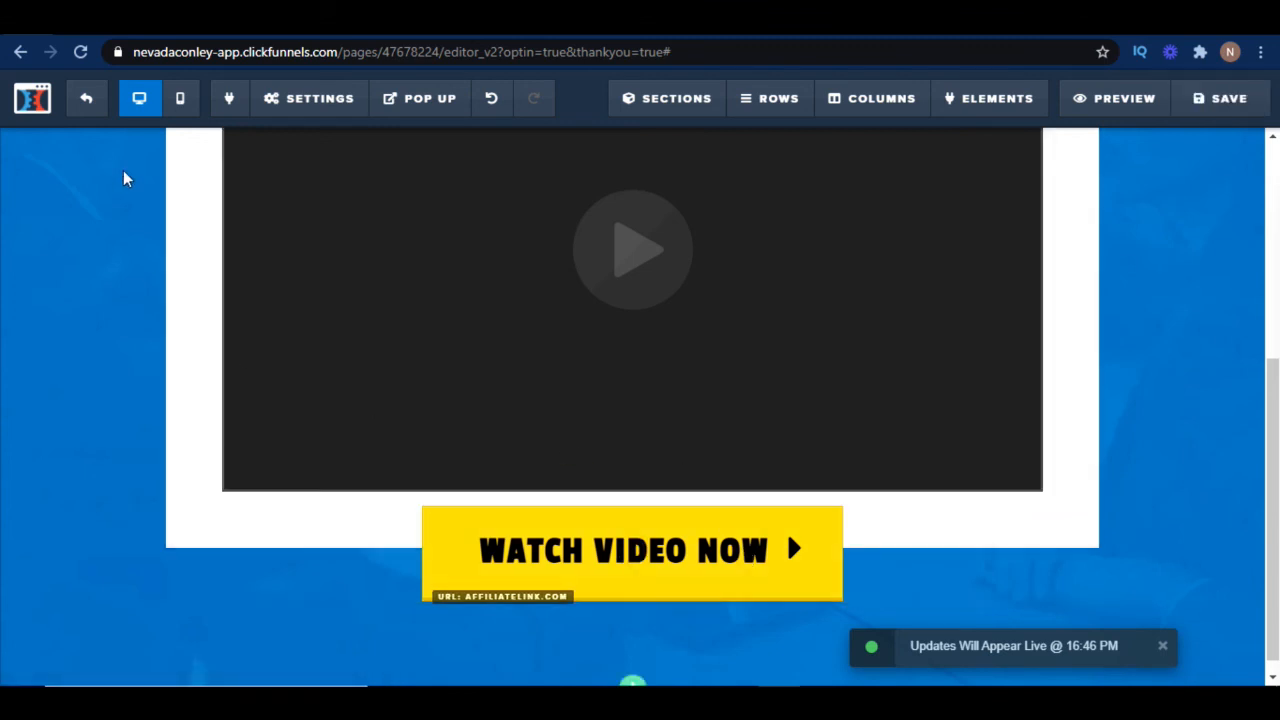
# Return to the Test 3 funnel, open the Optin step and load its page URL in a new browser tab
pyautogui.click(85, 100)
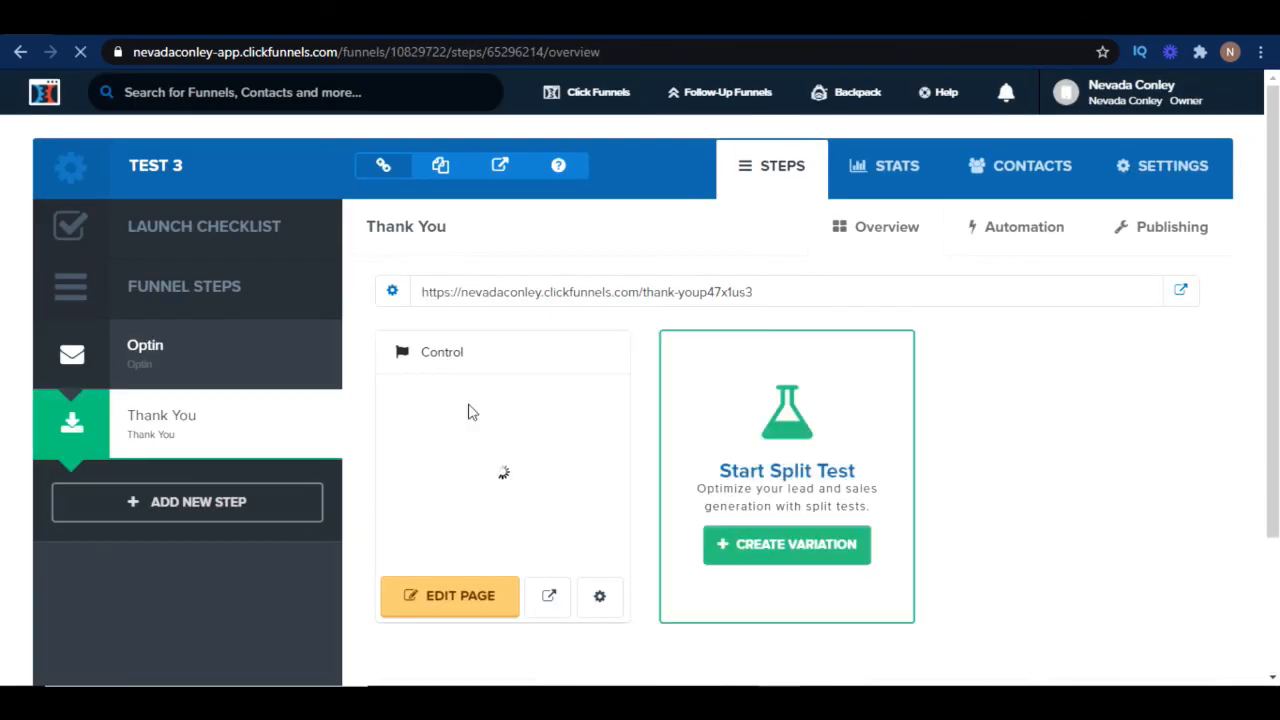
pyautogui.click(172, 358)
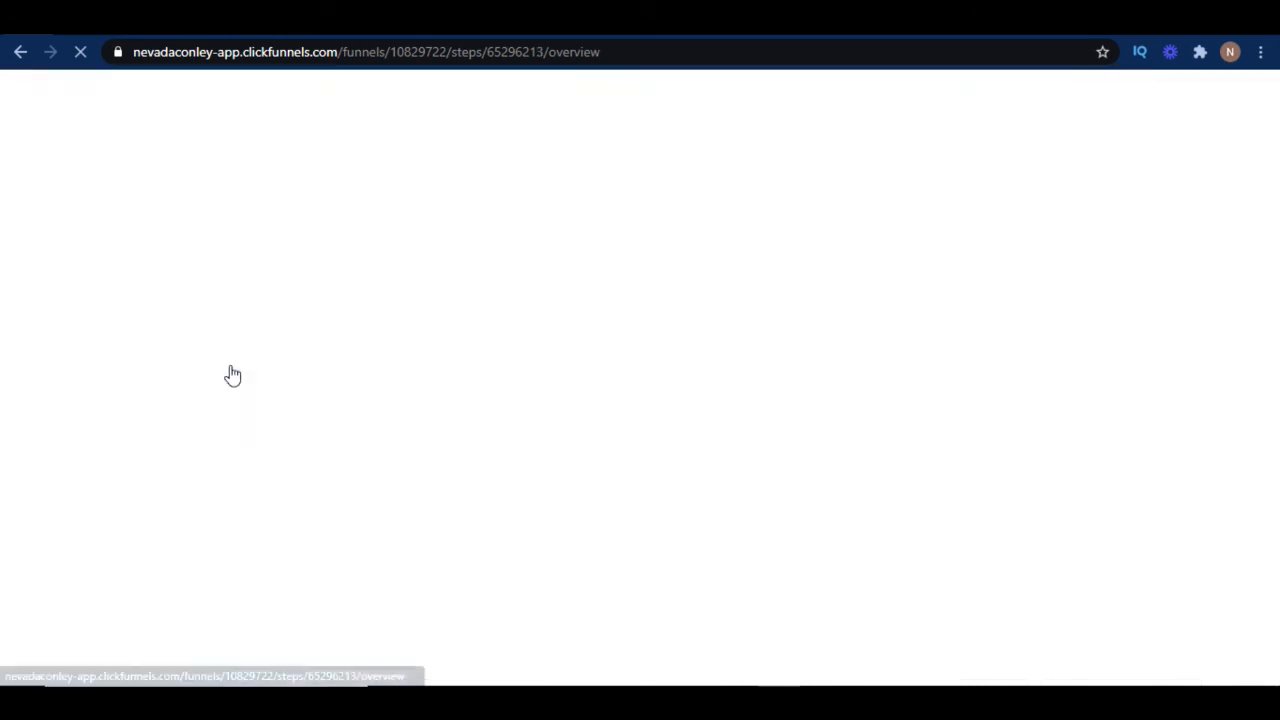
pyautogui.tripleClick(501, 289)
pyautogui.hotkey('ctrl', 'c')
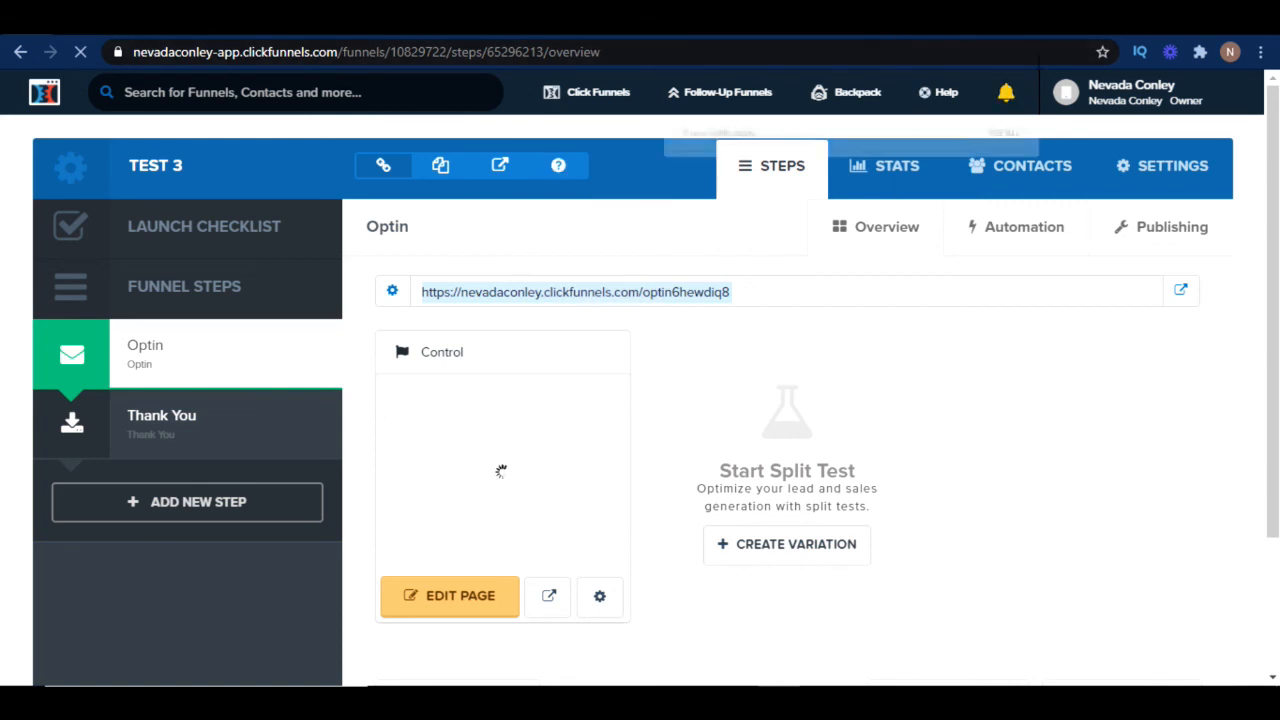
pyautogui.hotkey('ctrl', 't')
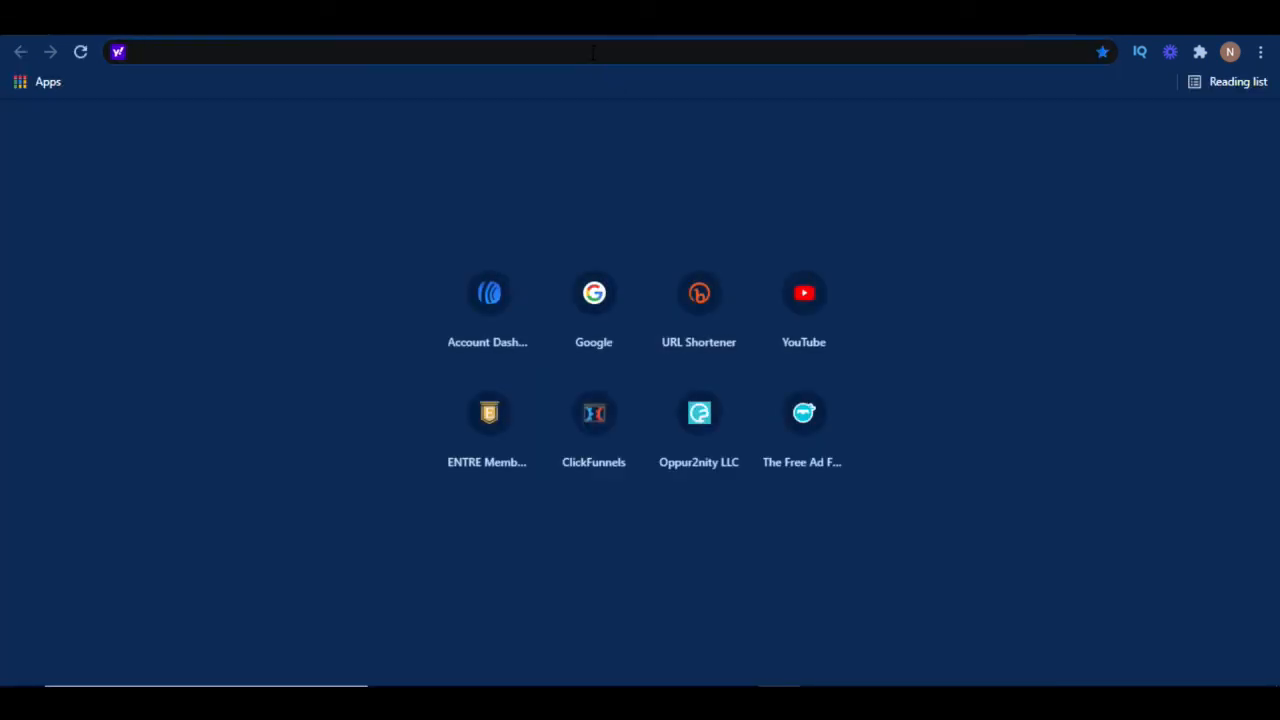
pyautogui.hotkey('ctrl', 'v')
pyautogui.press('Return')
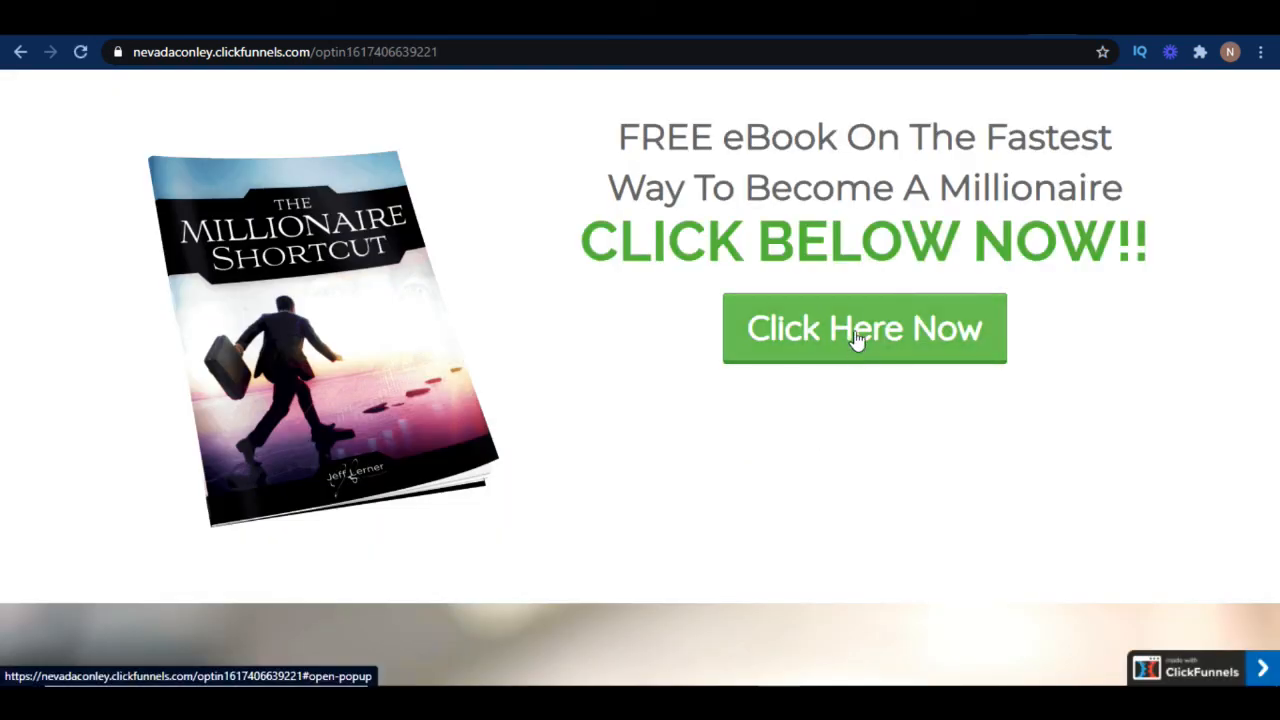
# Test the live optin by opening the pop up and submitting an email address for the free eBook
pyautogui.click(853, 350)
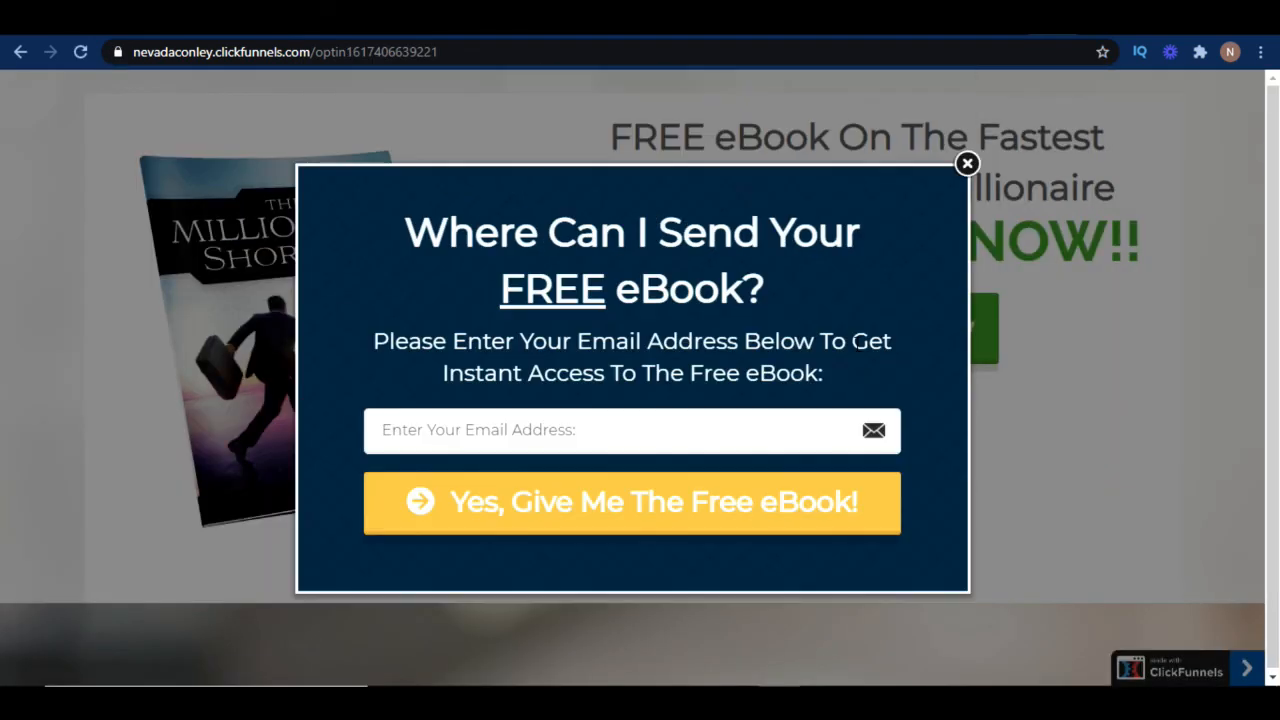
pyautogui.click(589, 431)
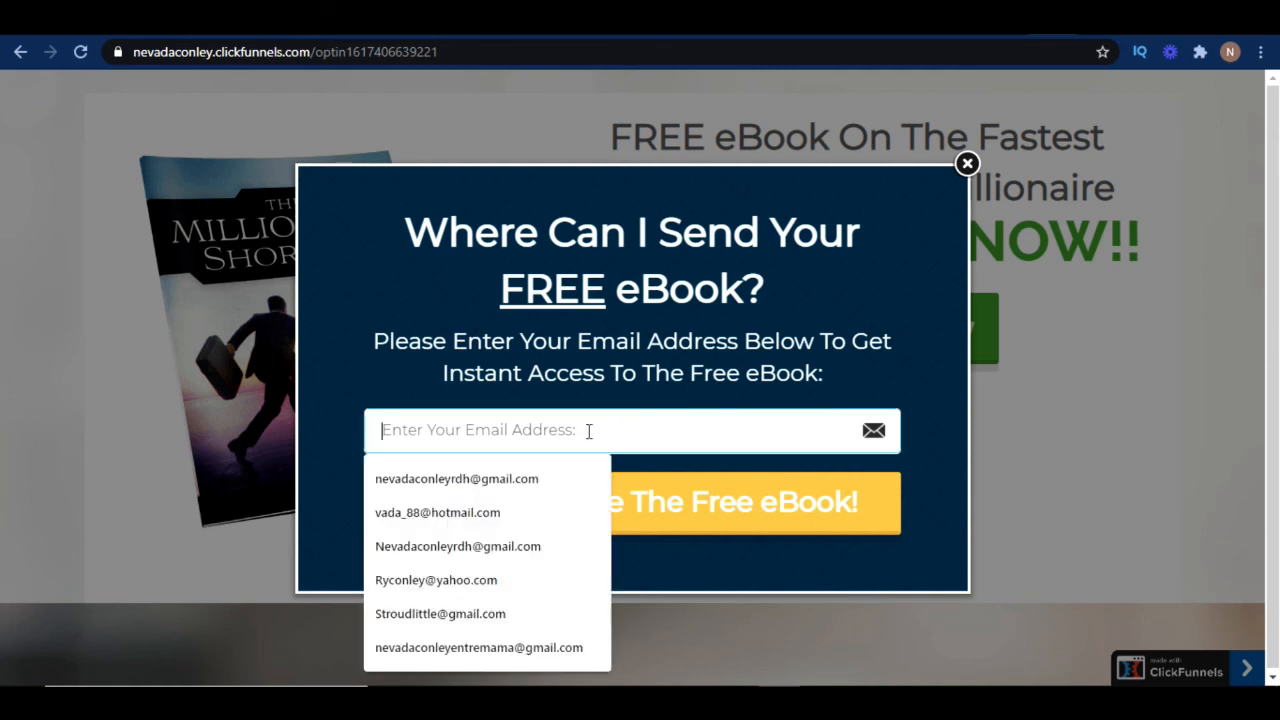
pyautogui.click(563, 506)
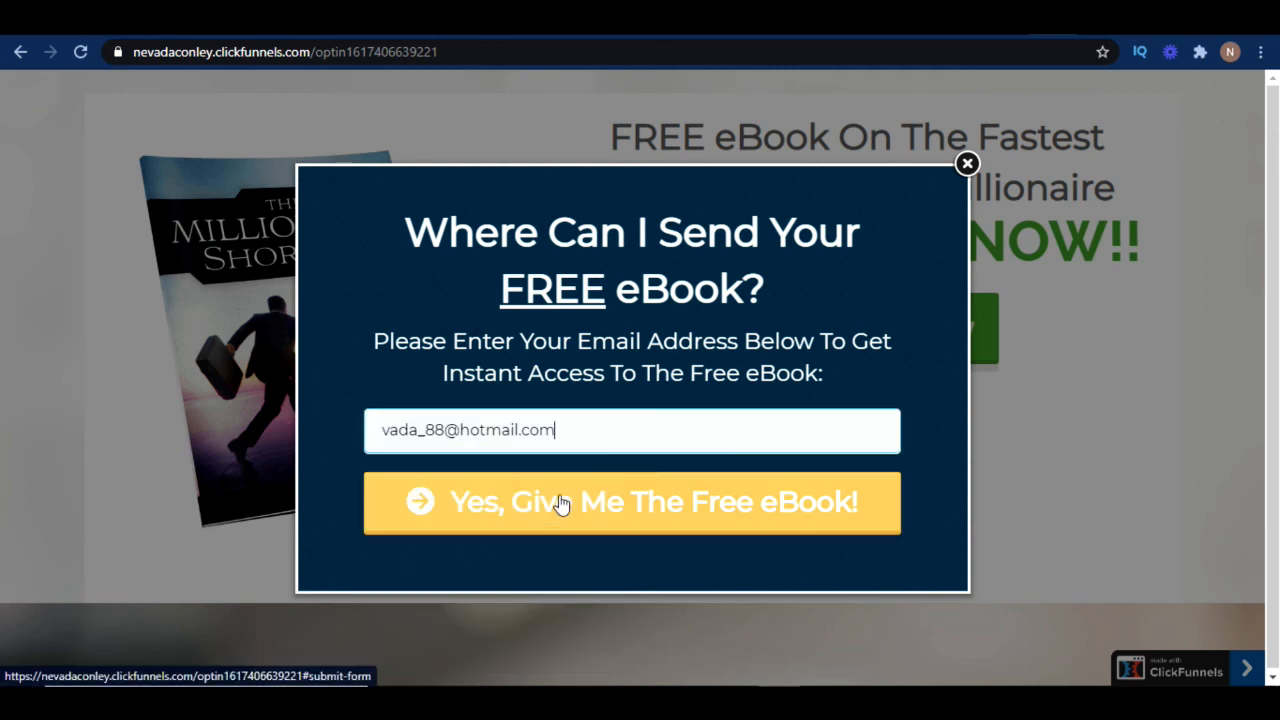
pyautogui.click(629, 514)
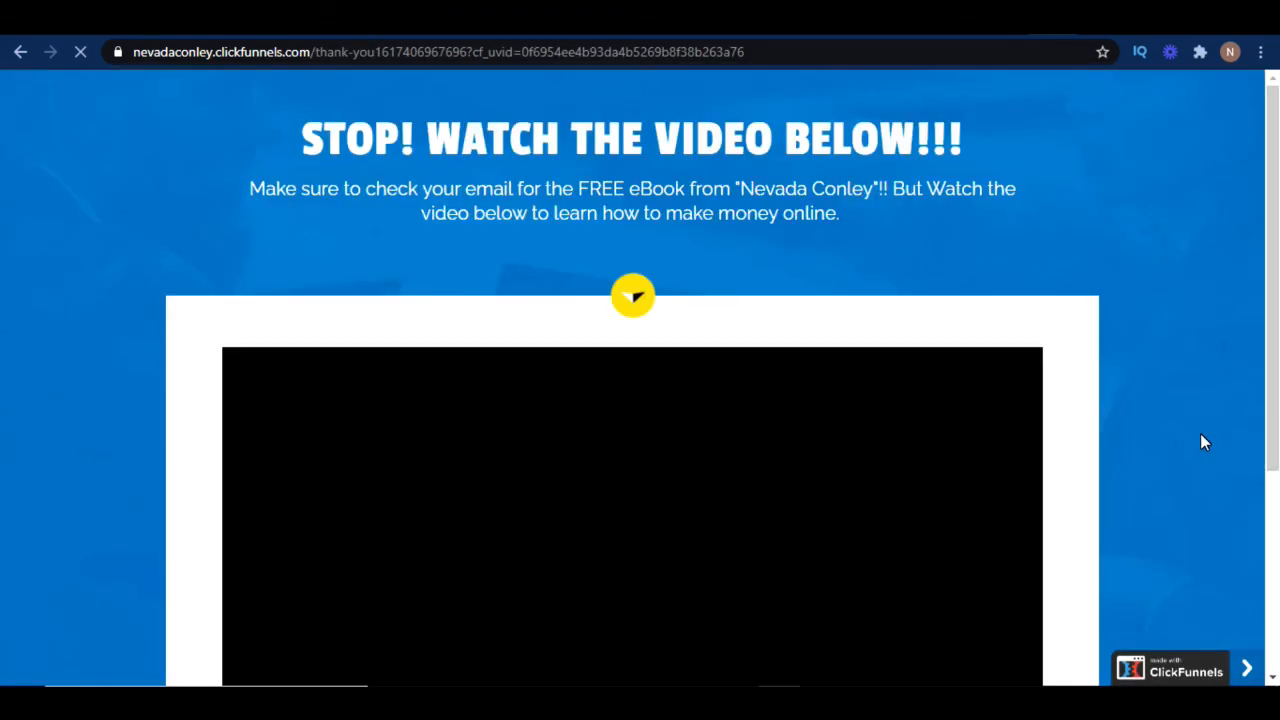
# Scroll through the live thank you page and try the Watch Video Now button
pyautogui.scroll(-2, 1204, 442)
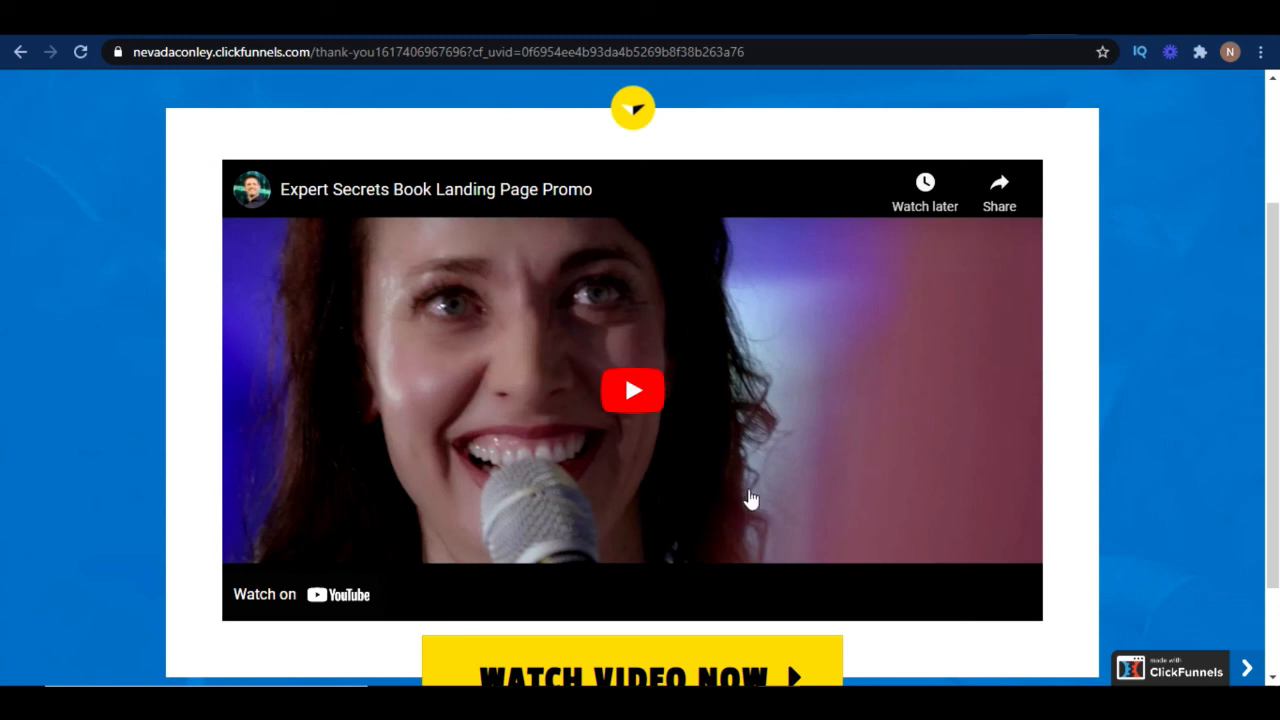
pyautogui.scroll(-1, 751, 503)
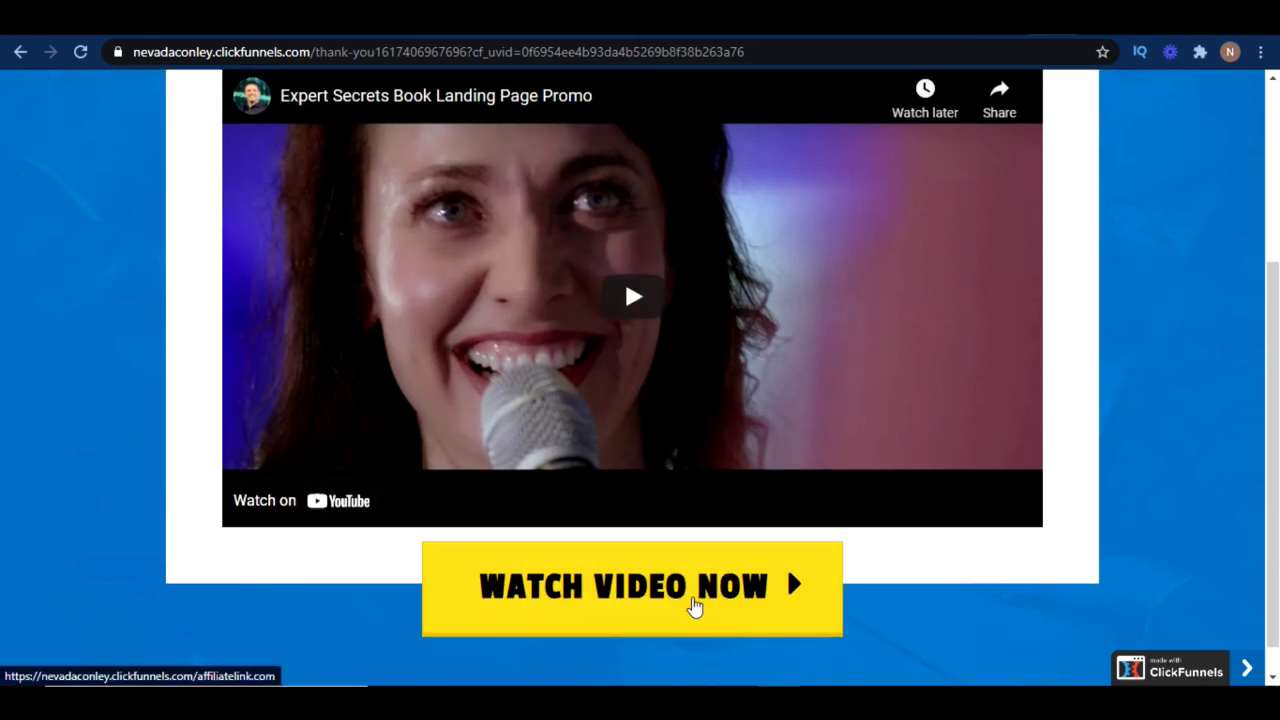
pyautogui.scroll(3, 814, 420)
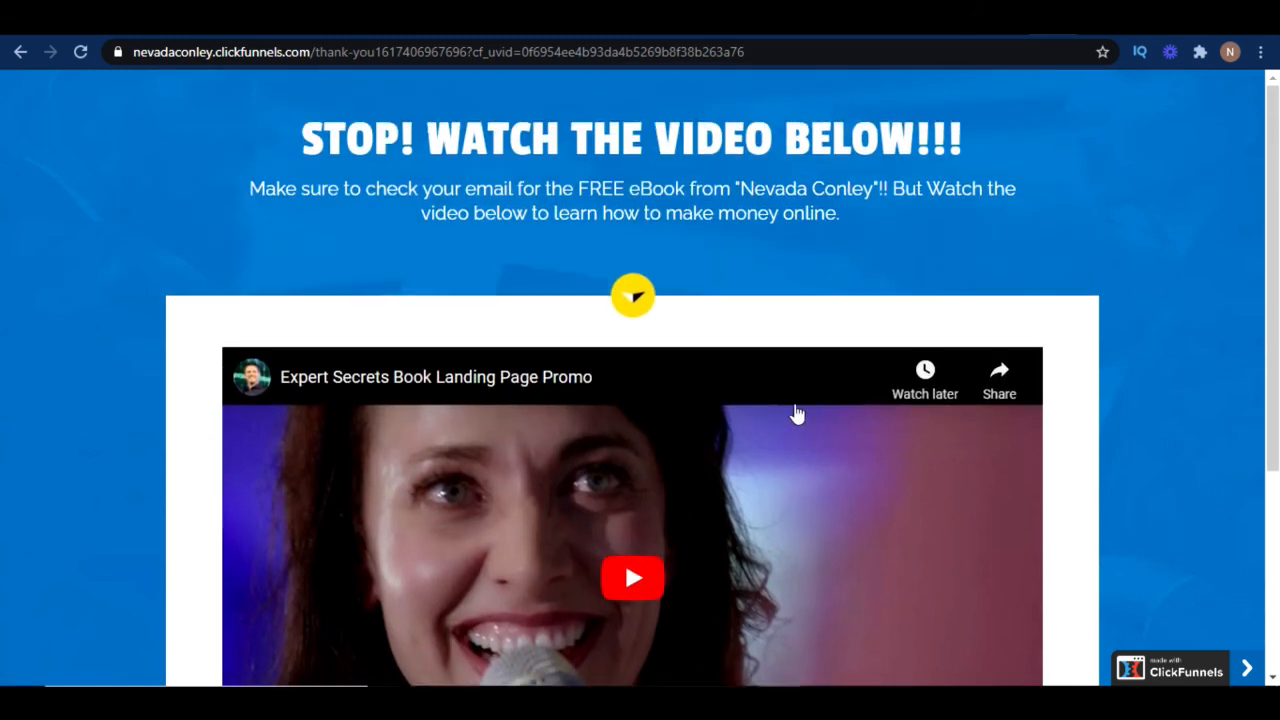
pyautogui.scroll(-2, 646, 537)
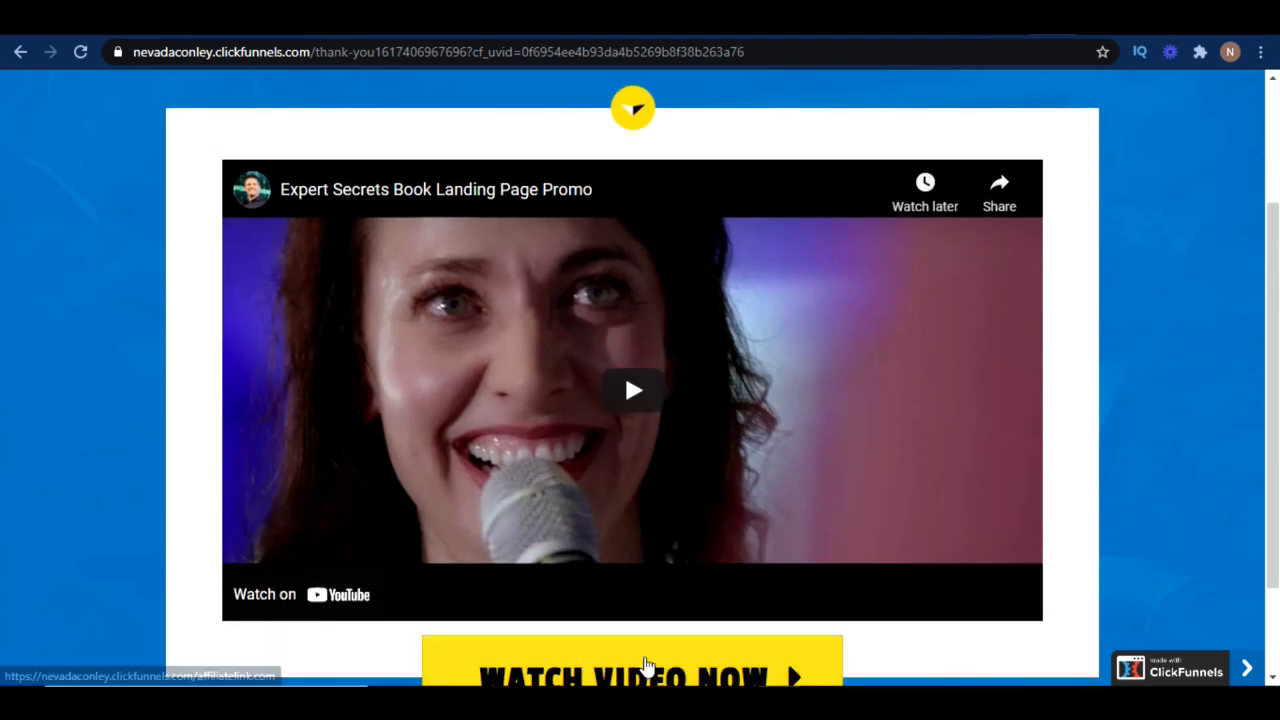
pyautogui.click(646, 665)
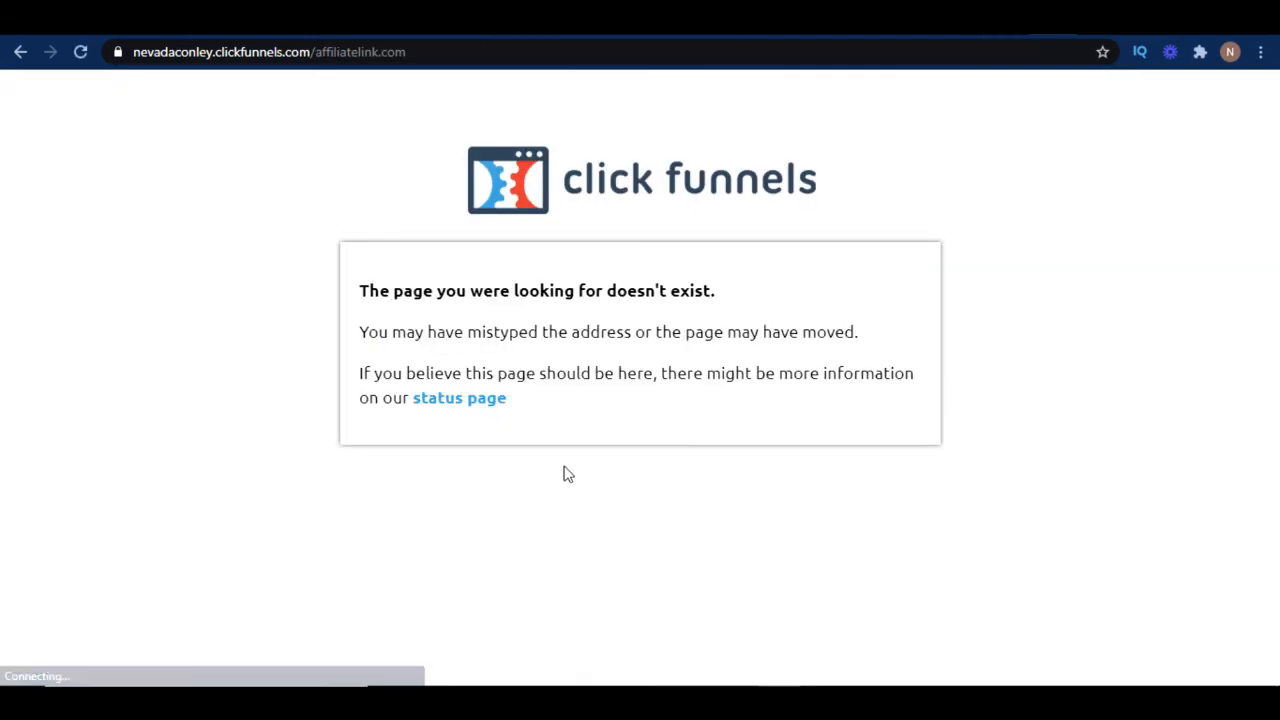